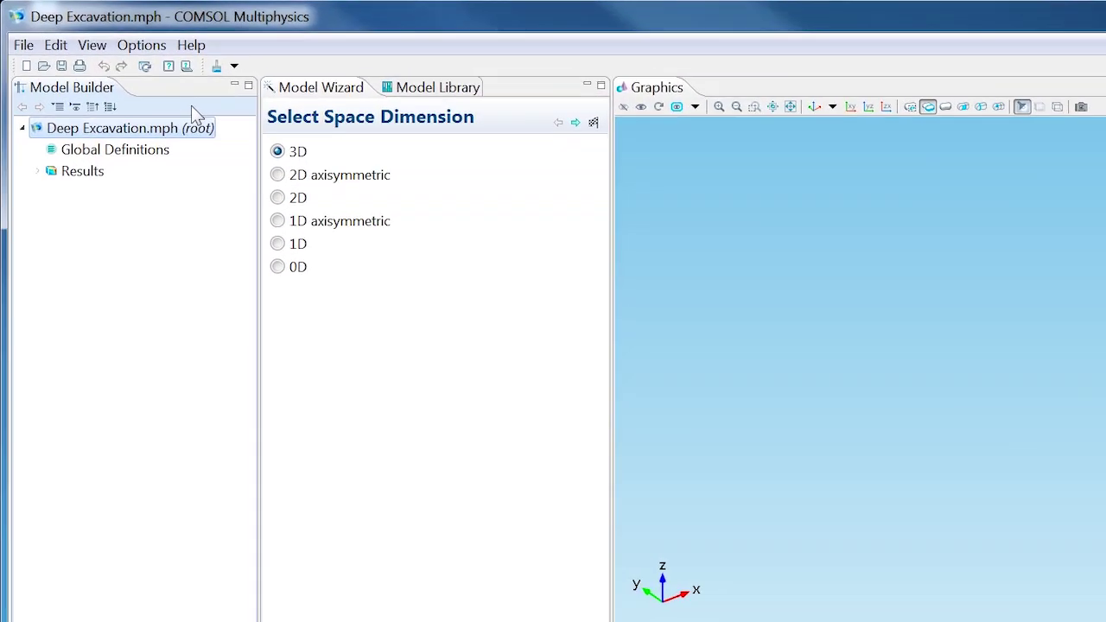
Choose a 2D model and add Structural Mechanics > Solid Mechanics physics.
left_click(208, 148)
left_click(648, 139)
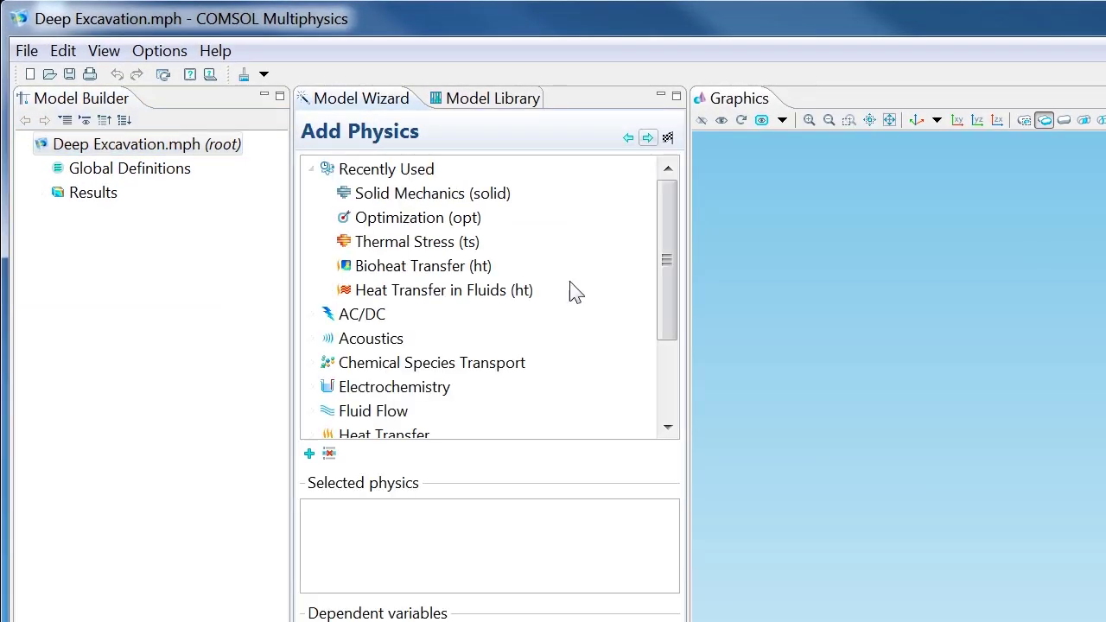
scroll(545, 329, "down", 3)
left_click(313, 386)
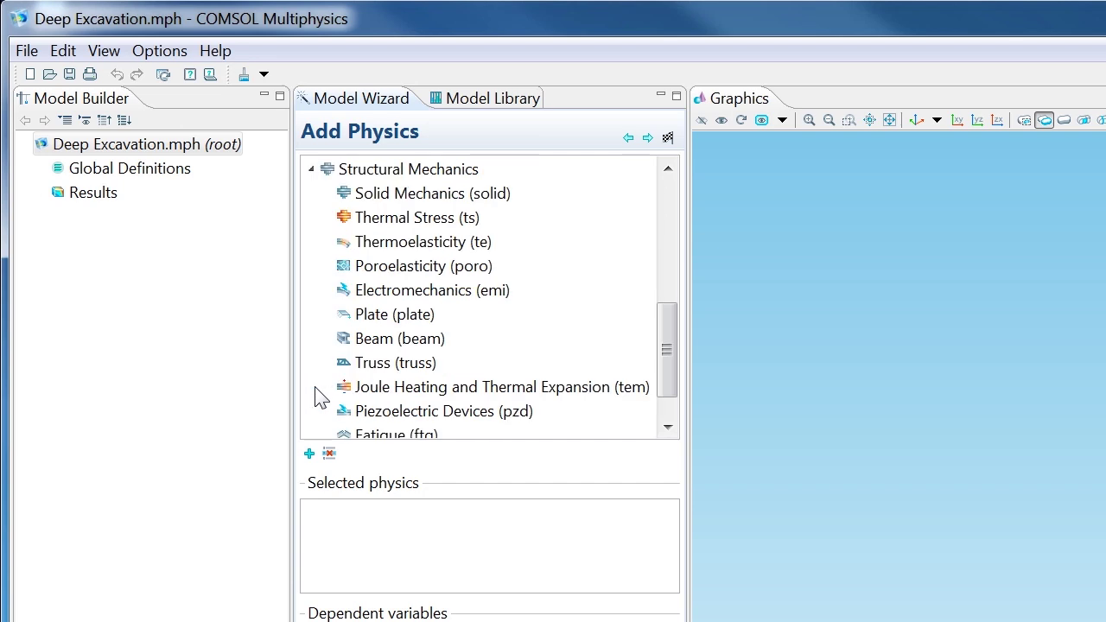
right_click(430, 194)
left_click(459, 202)
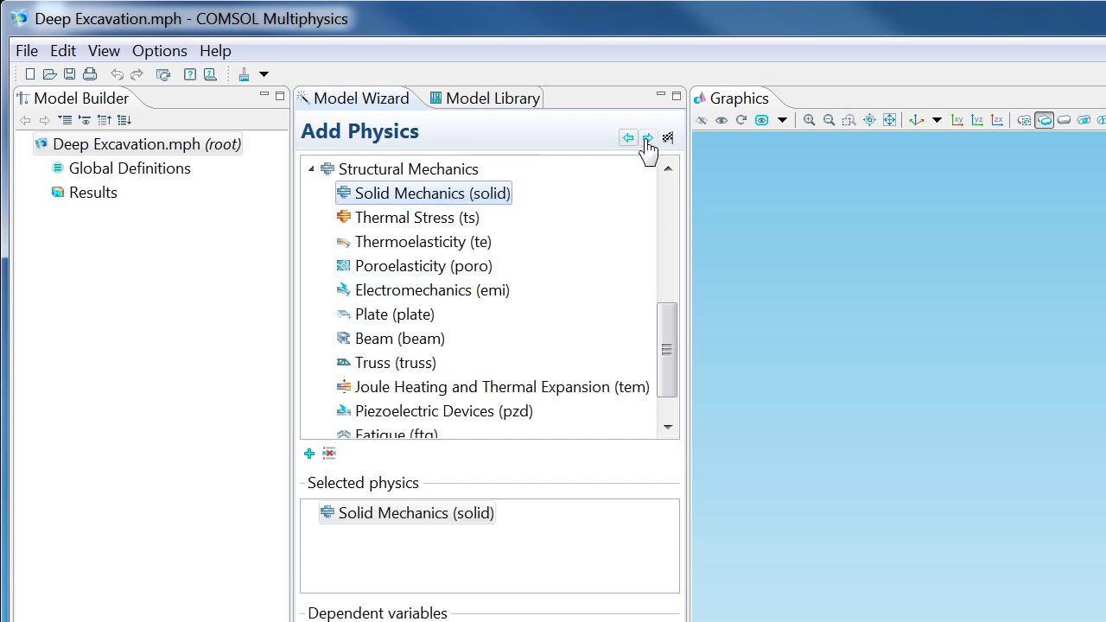
Select a Stationary study and finish the Model Wizard.
left_click(647, 138)
left_click(489, 276)
scroll(489, 288, "down", 1)
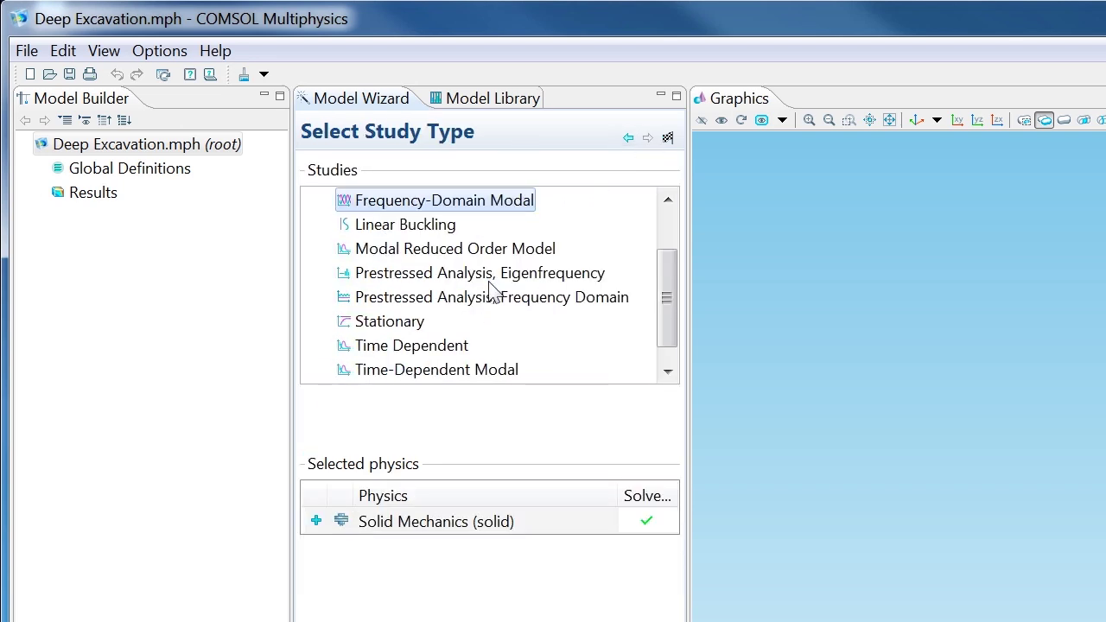
left_click(420, 321)
left_click(667, 138)
Show the global Parameters table widened to read stresses, strut properties and stage depths.
double_click(77, 170)
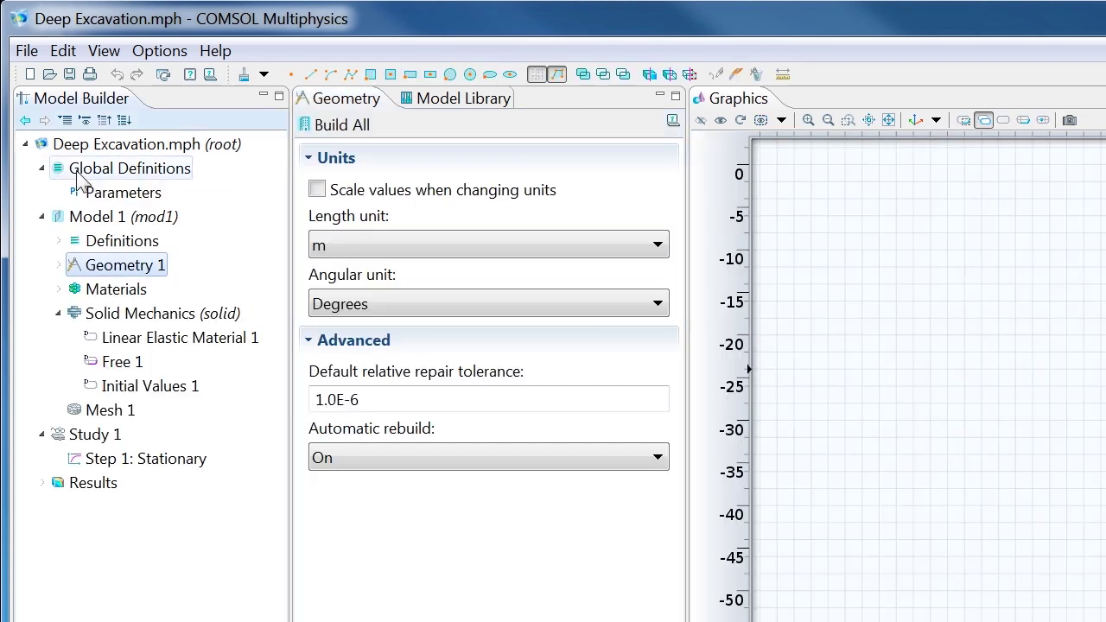
left_click(97, 191)
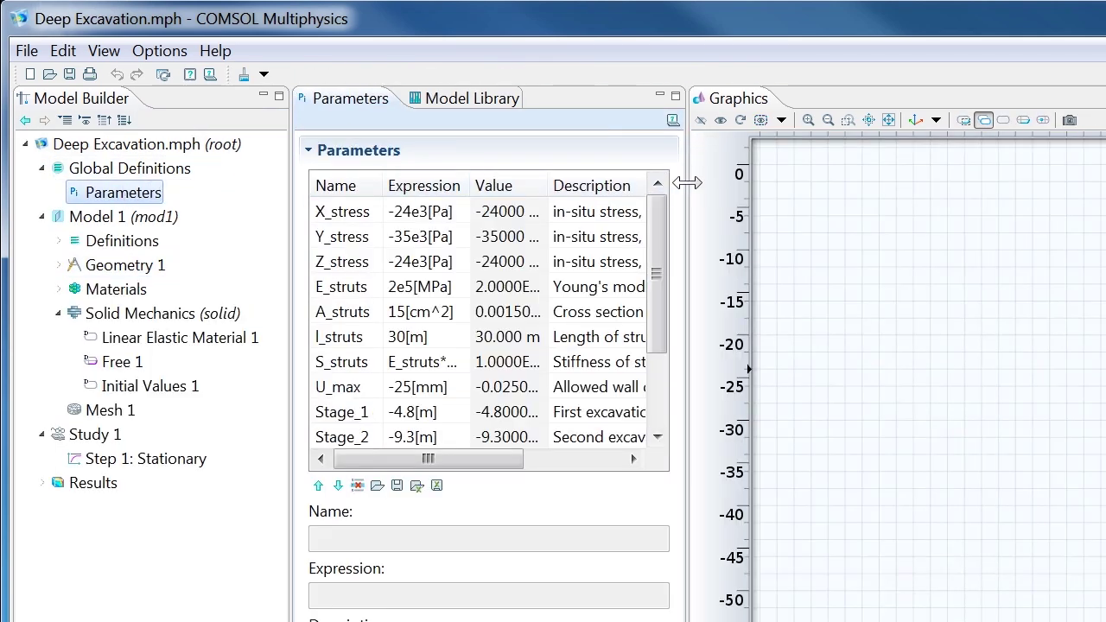
left_click_drag(687, 182, 897, 201)
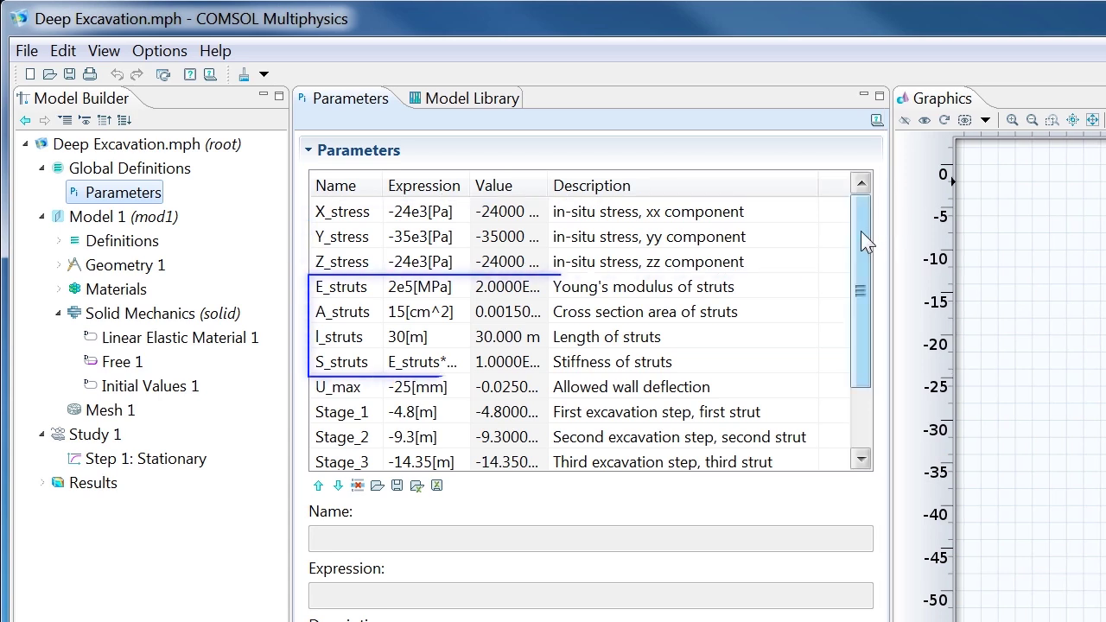
left_click_drag(860, 234, 858, 277)
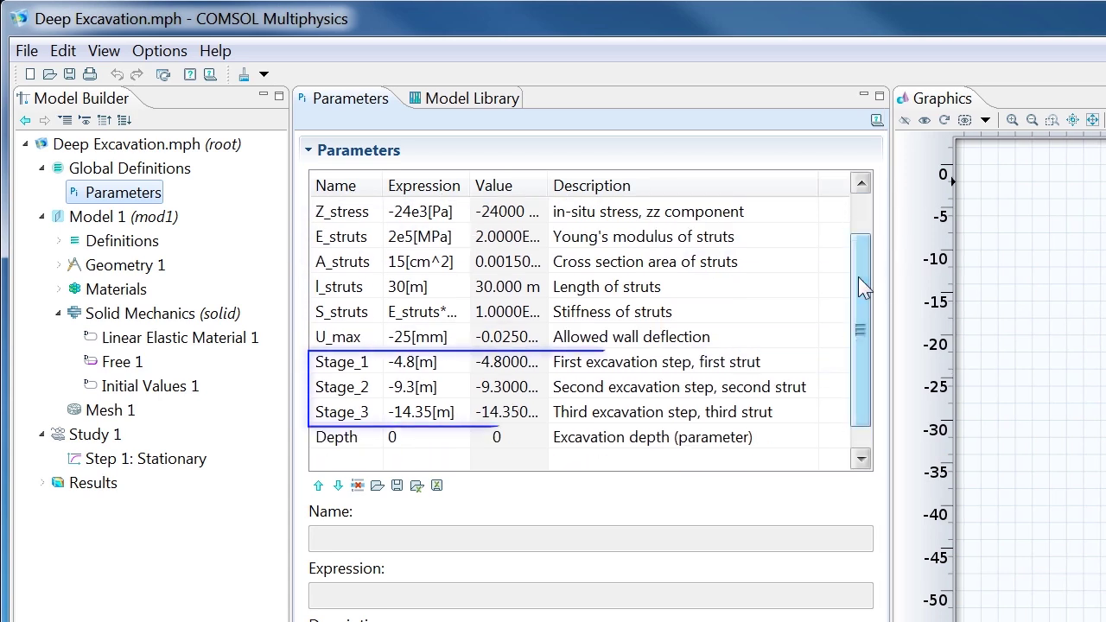
left_click(168, 79)
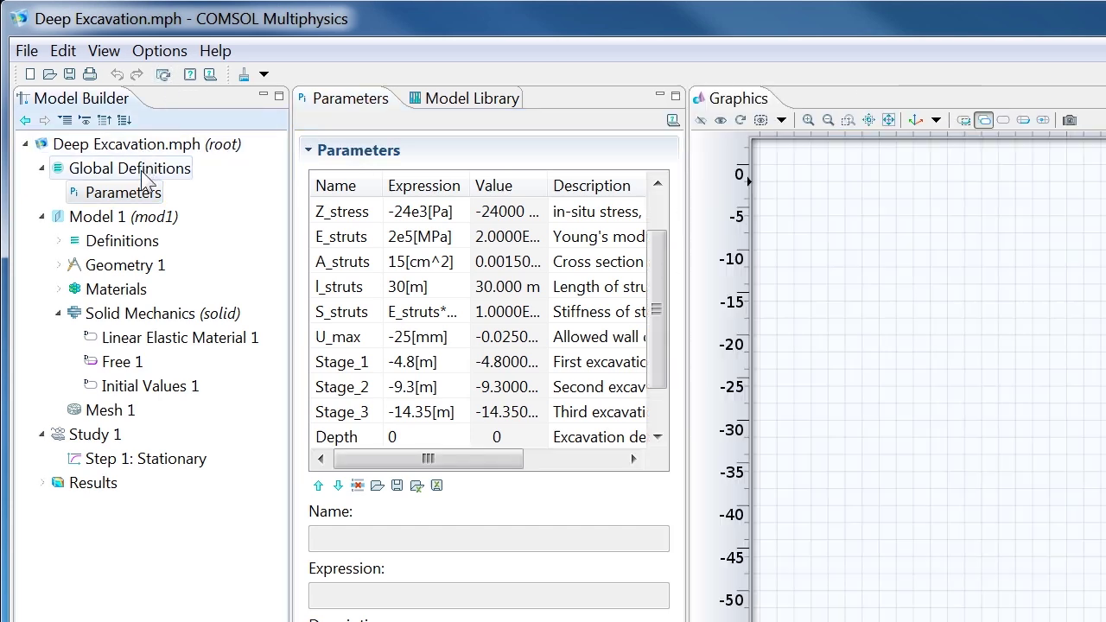
Add global Ramp function rm1 with location -U_max and slope S_struts/U_max.
right_click(145, 179)
mouse_move(214, 209)
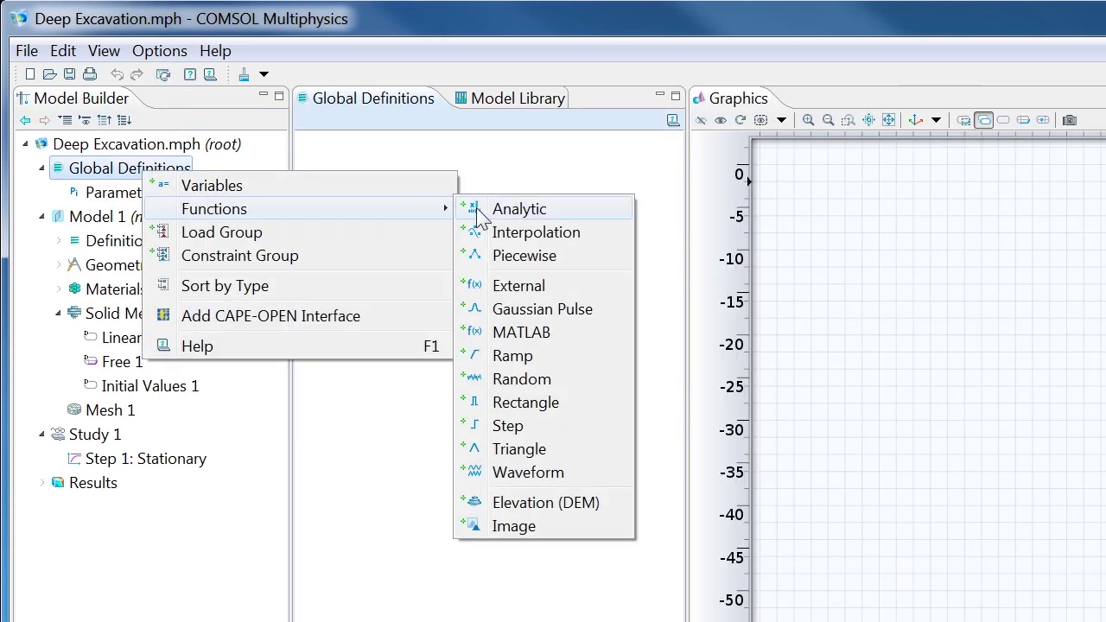
left_click(528, 356)
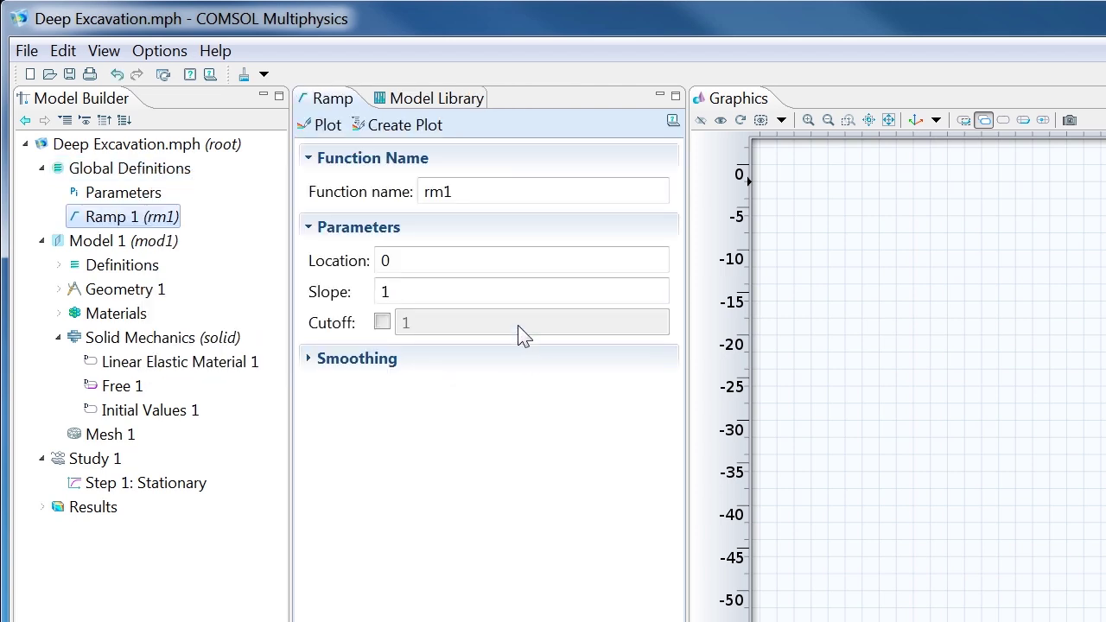
double_click(432, 260)
type("-U_max")
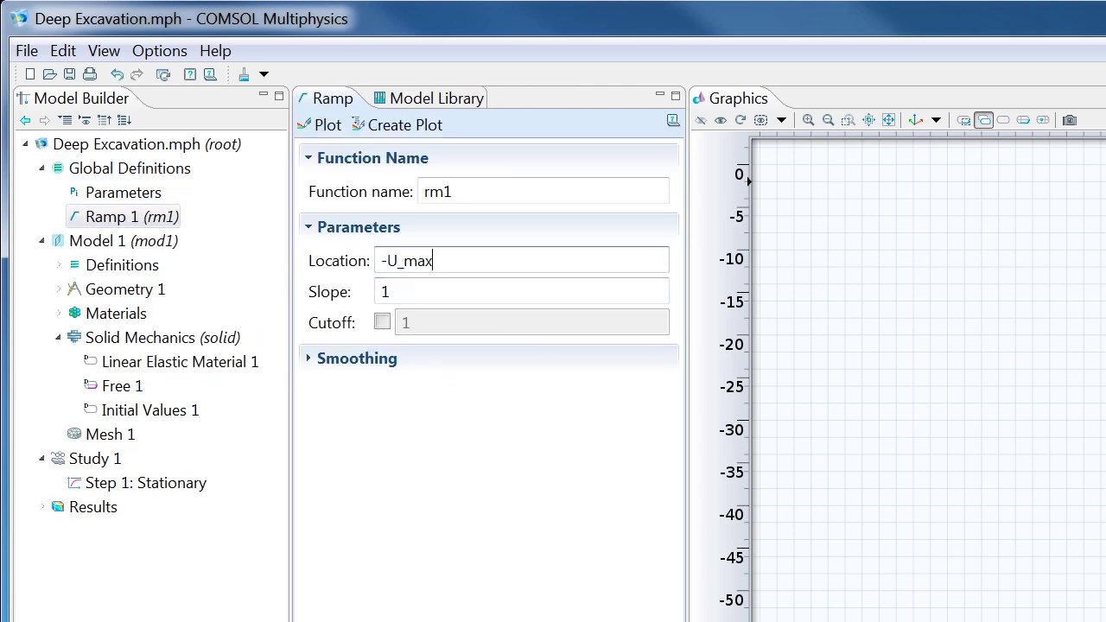
key("Tab")
type("S_struts/U_max")
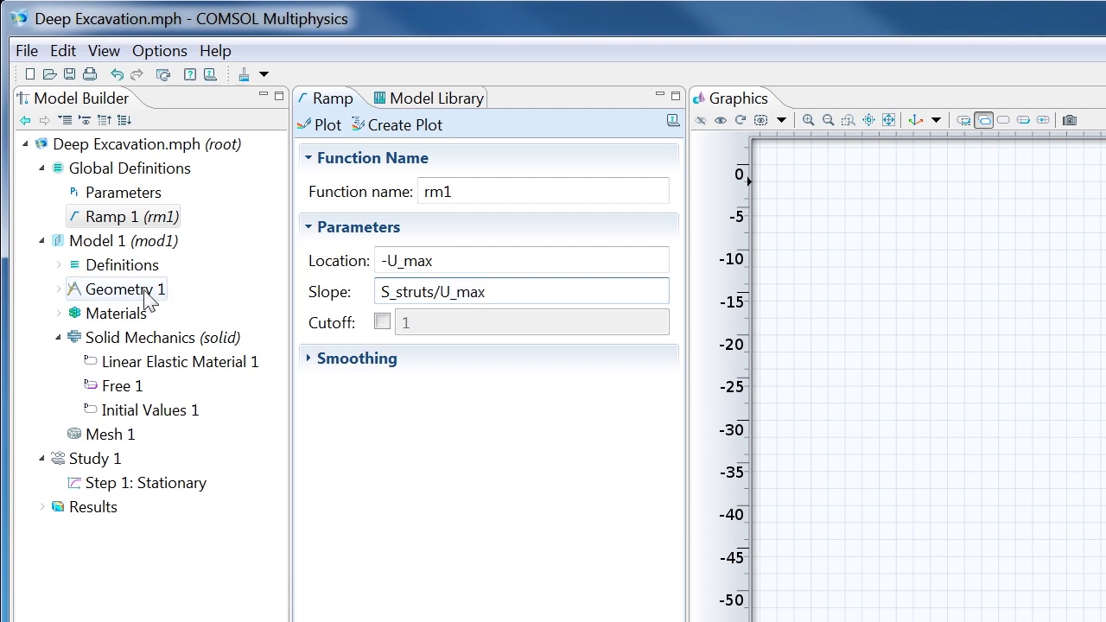
left_click(134, 292)
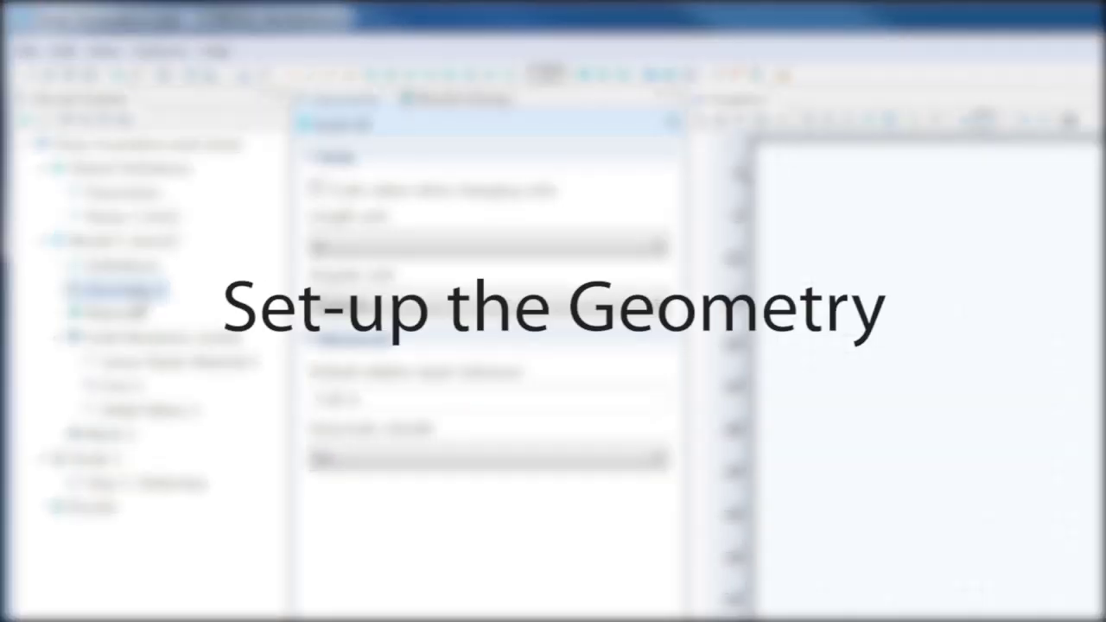
Import the Deep Excavation Geometry.mphbin file into Geometry 1.
right_click(138, 292)
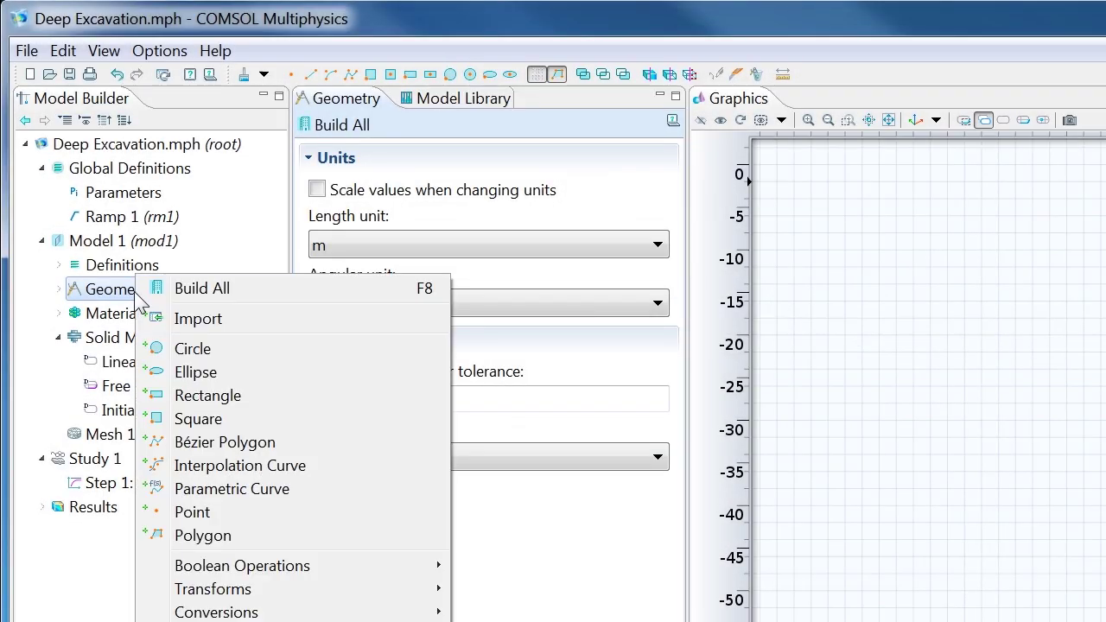
left_click(155, 318)
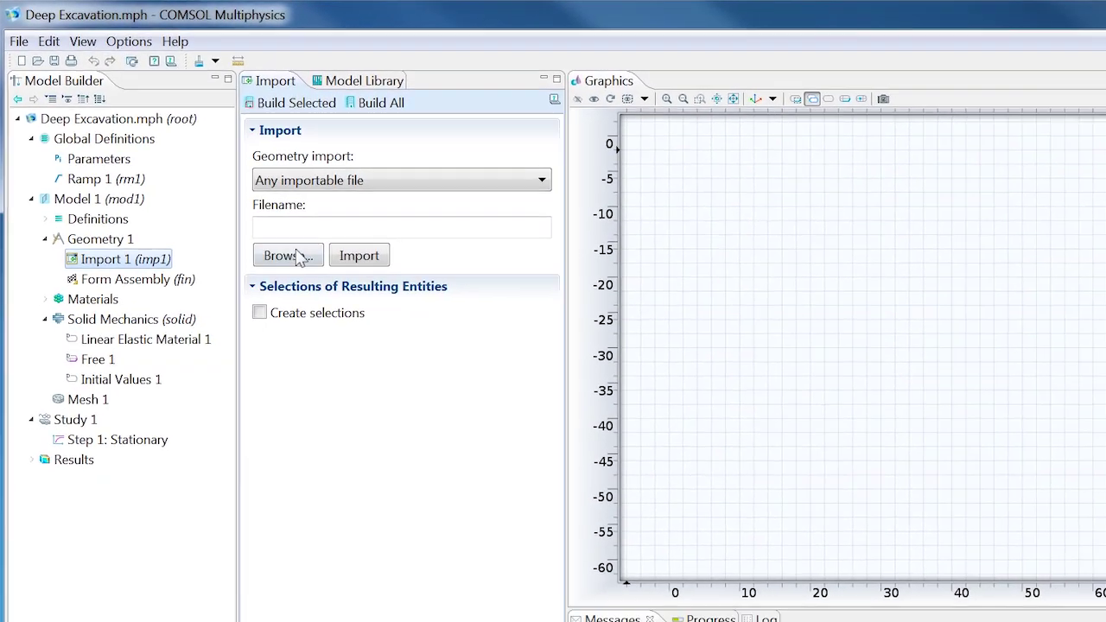
left_click(297, 254)
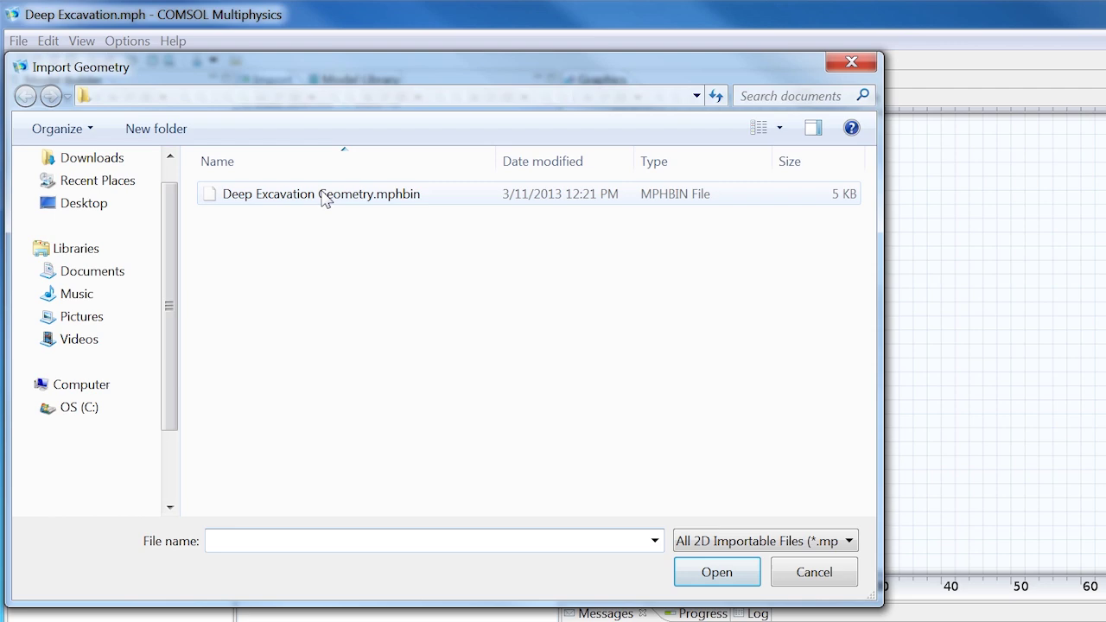
left_click(328, 192)
left_click(687, 566)
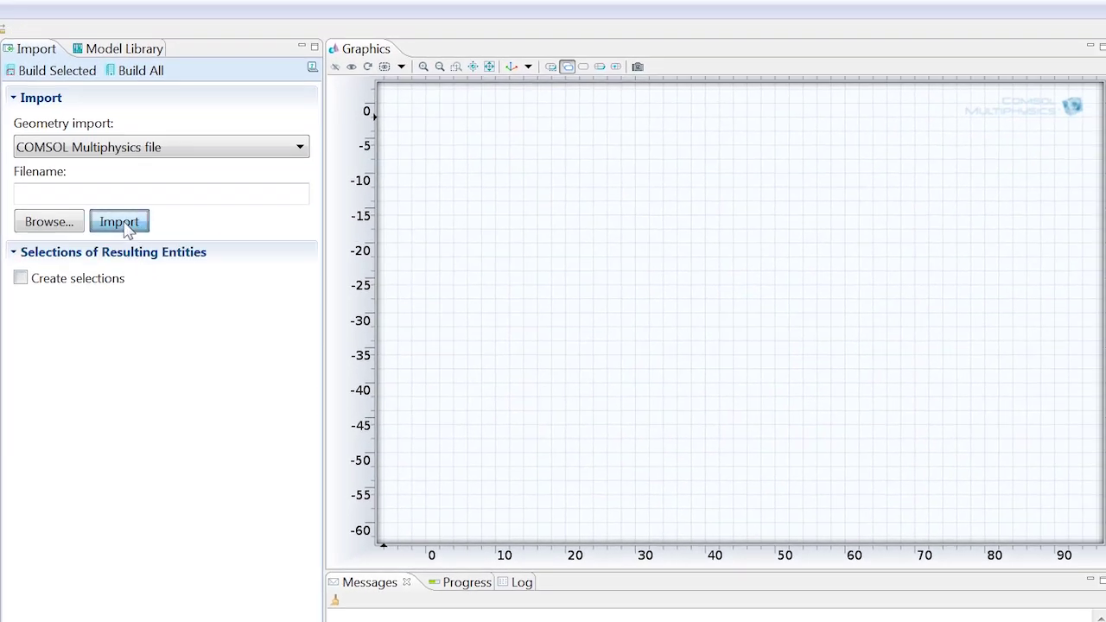
left_click(121, 224)
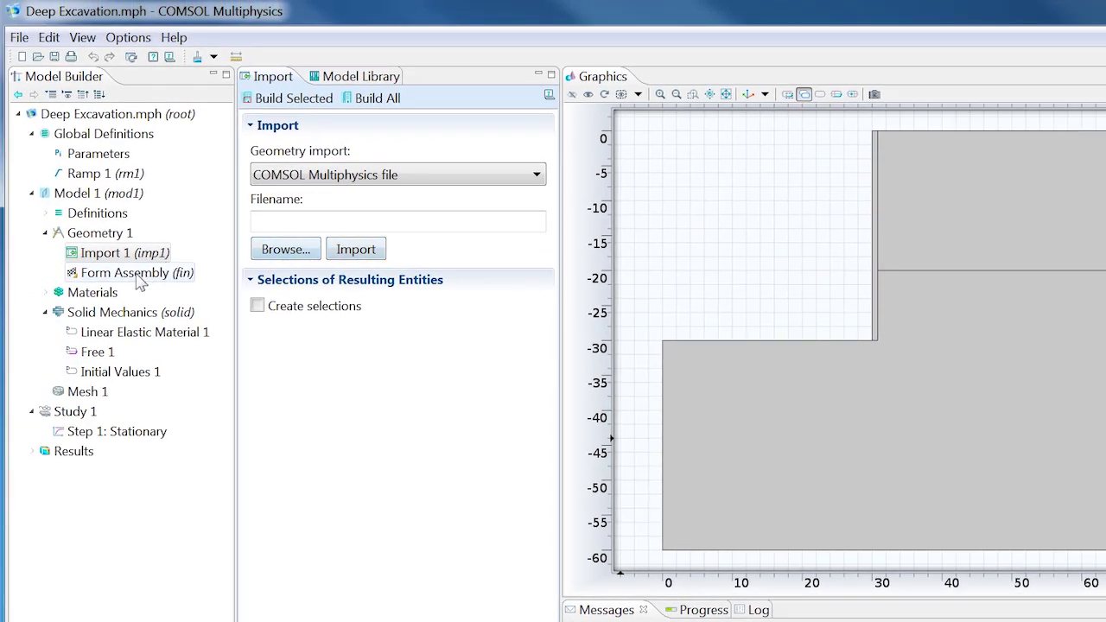
Build the geometry with the Form Assembly finalization.
left_click(137, 275)
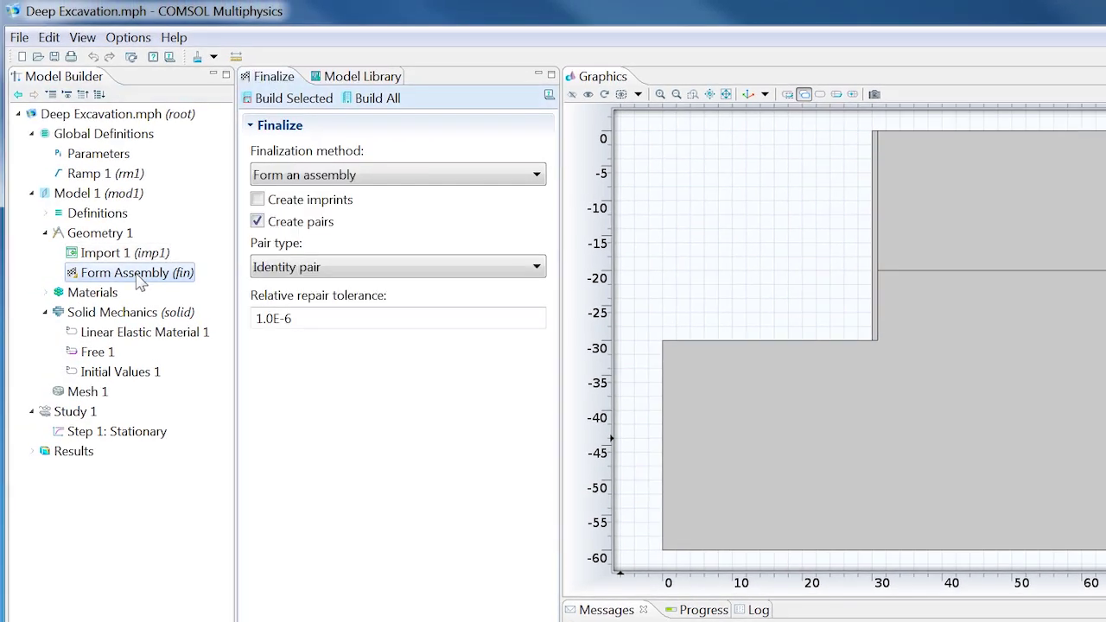
left_click(321, 180)
left_click(294, 98)
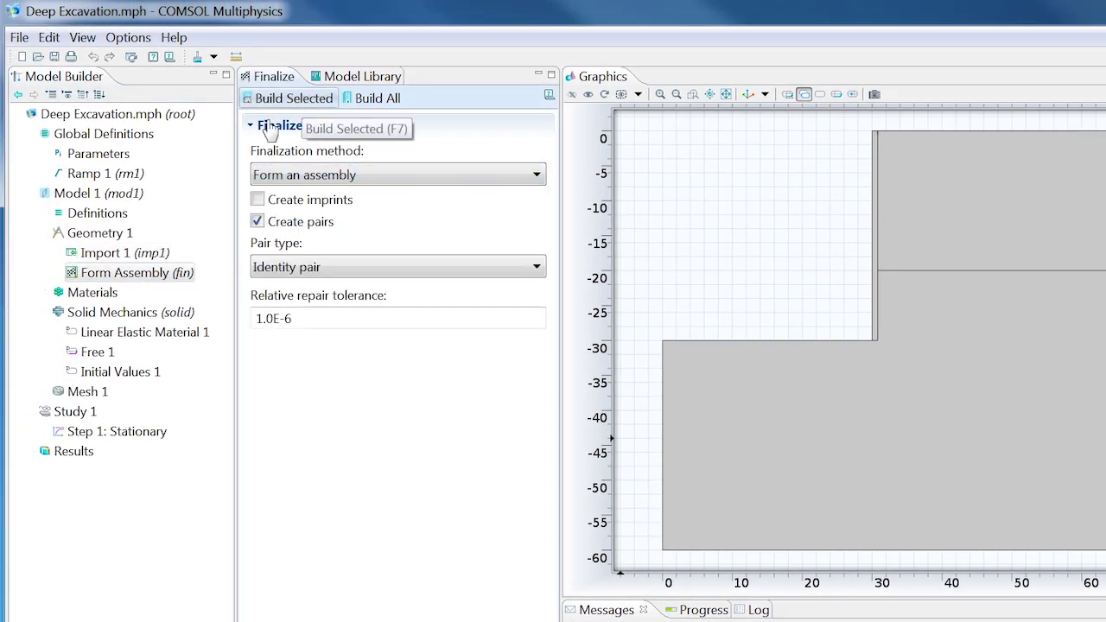
left_click(45, 232)
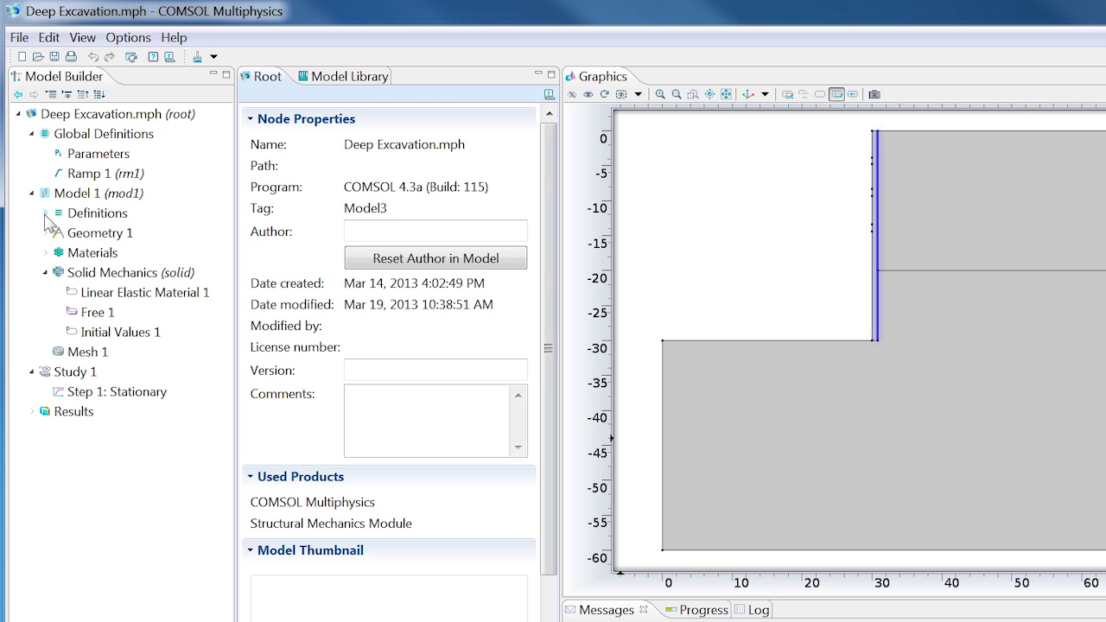
Assign boundary 20 to wall_diaphragm and boundaries 5 and 6 to wall_soil.
left_click(44, 213)
left_click(116, 315)
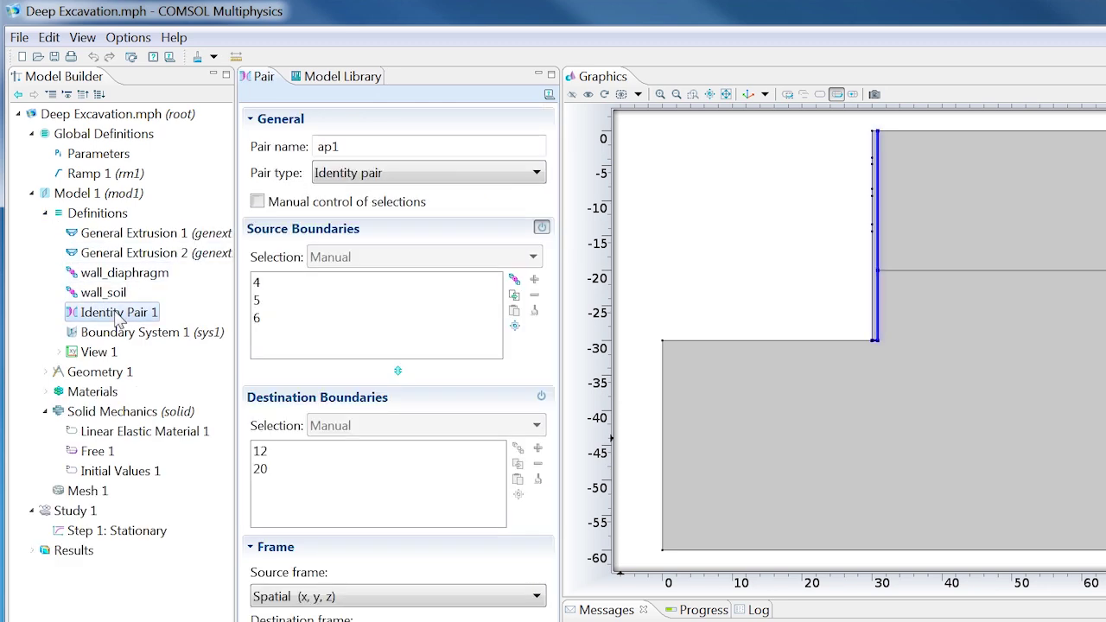
left_click(121, 273)
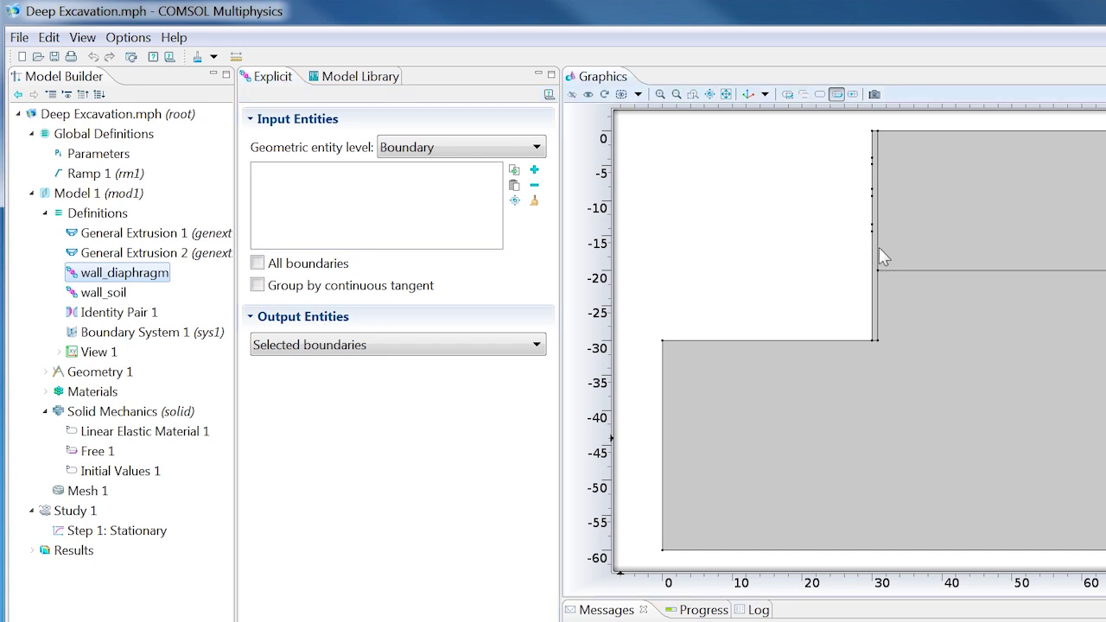
left_click(879, 250)
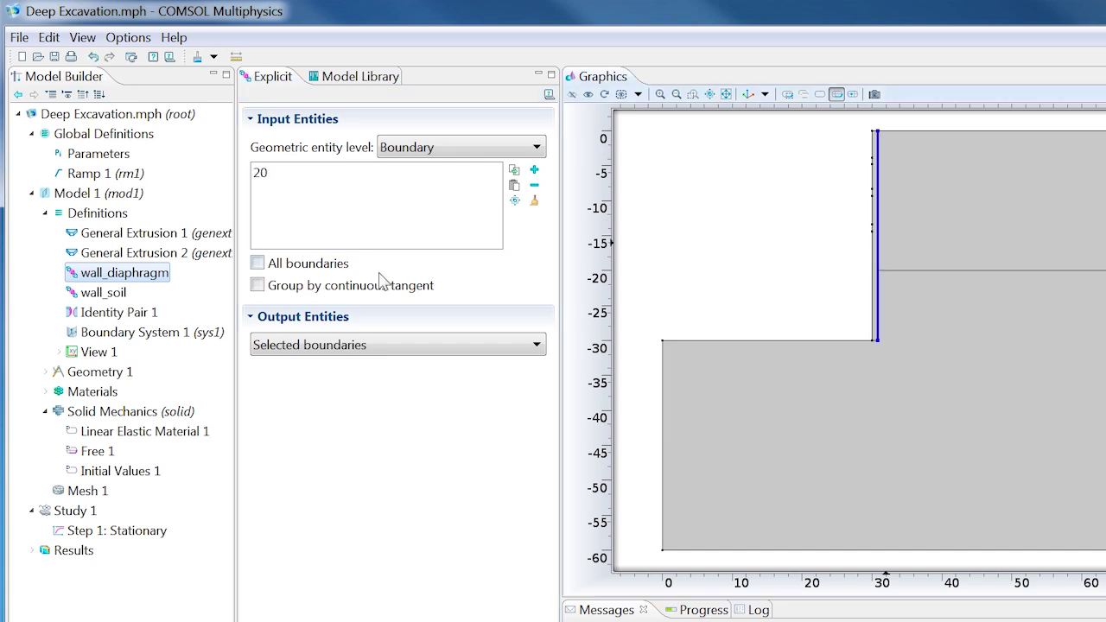
left_click(192, 295)
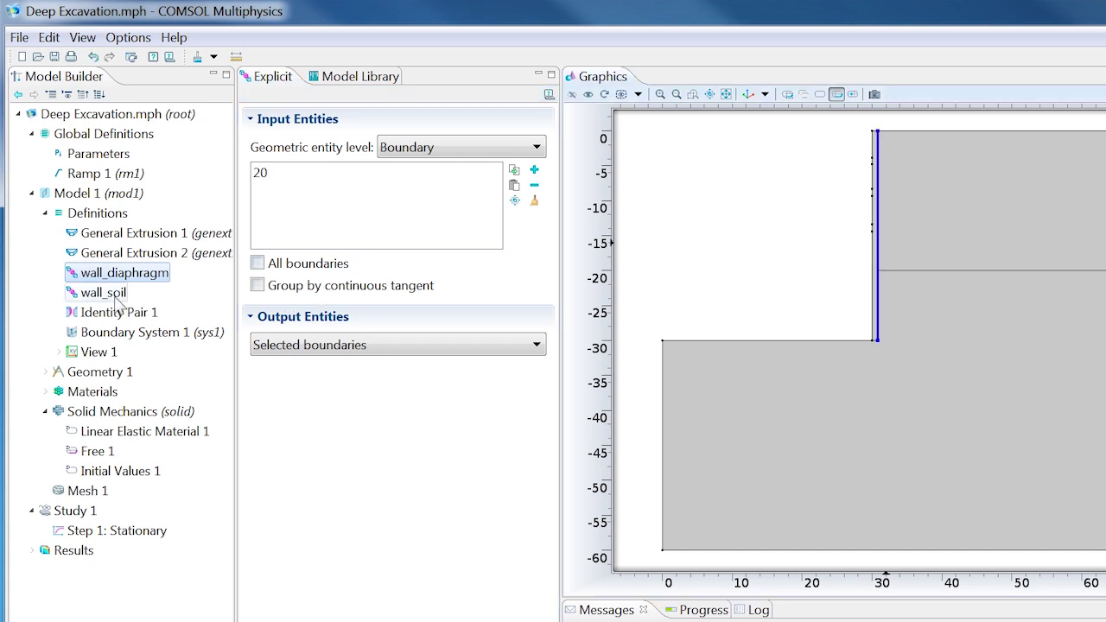
left_click(878, 283)
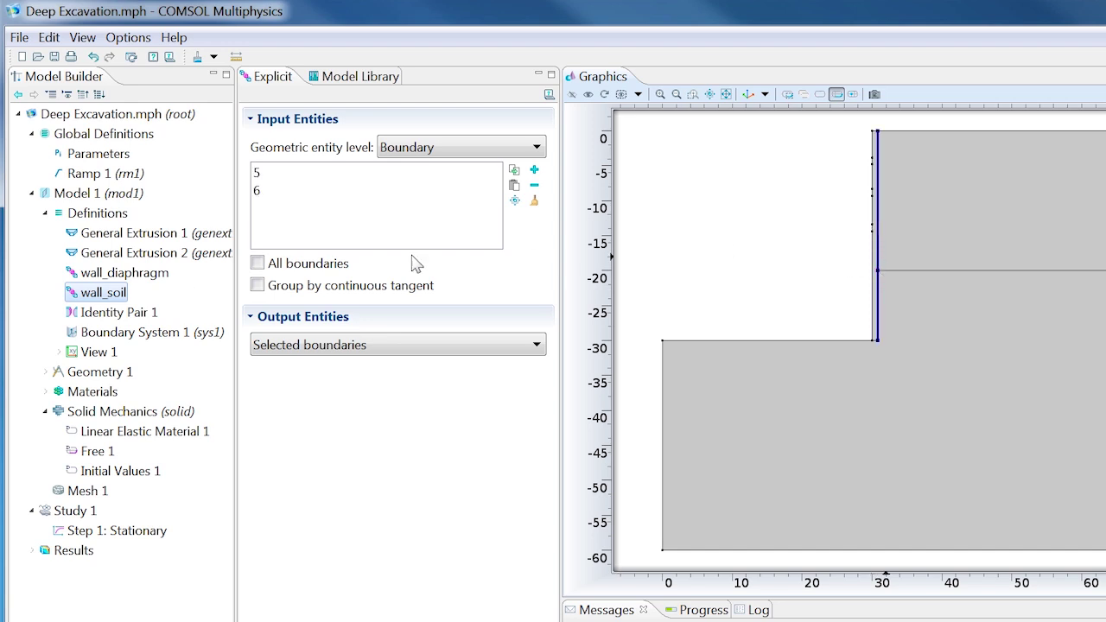
left_click(161, 235)
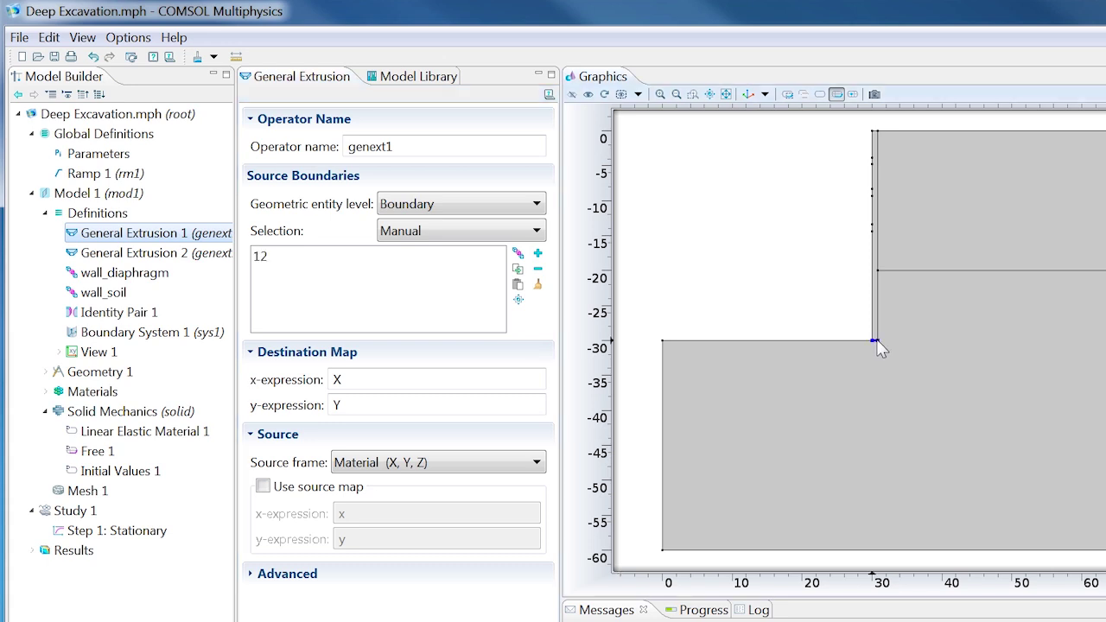
Set General Extrusion 2's source boundaries to the wall_diaphragm selection.
left_click(198, 255)
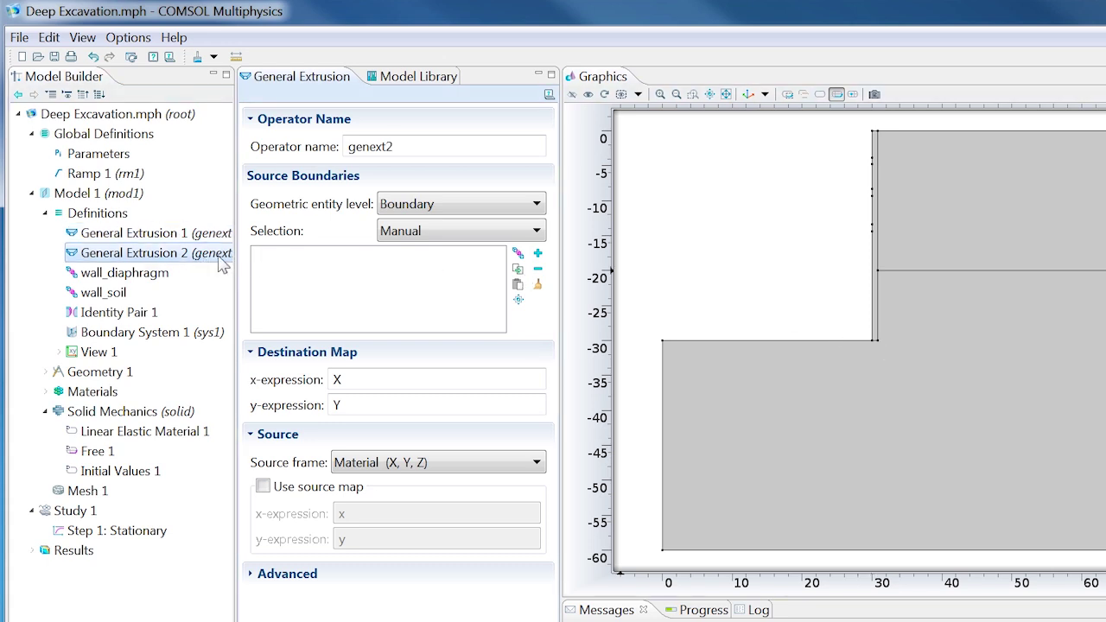
left_click(418, 233)
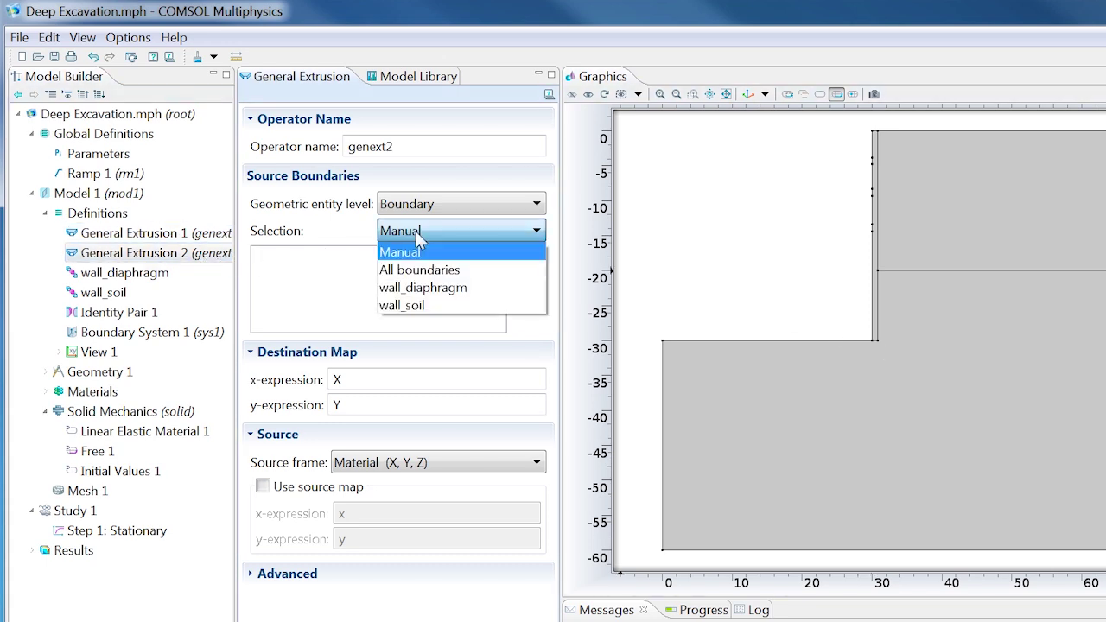
left_click(422, 284)
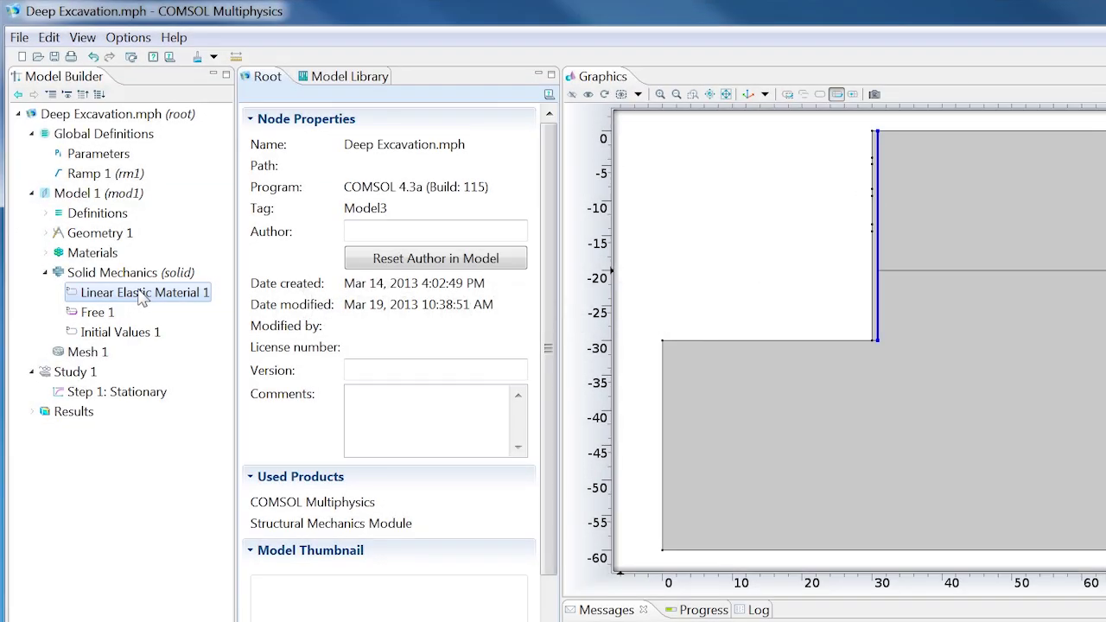
Add Mohr-Coulomb-matched Soil Plasticity to soil domains 1 and 2, excluding wall domain 3.
right_click(141, 294)
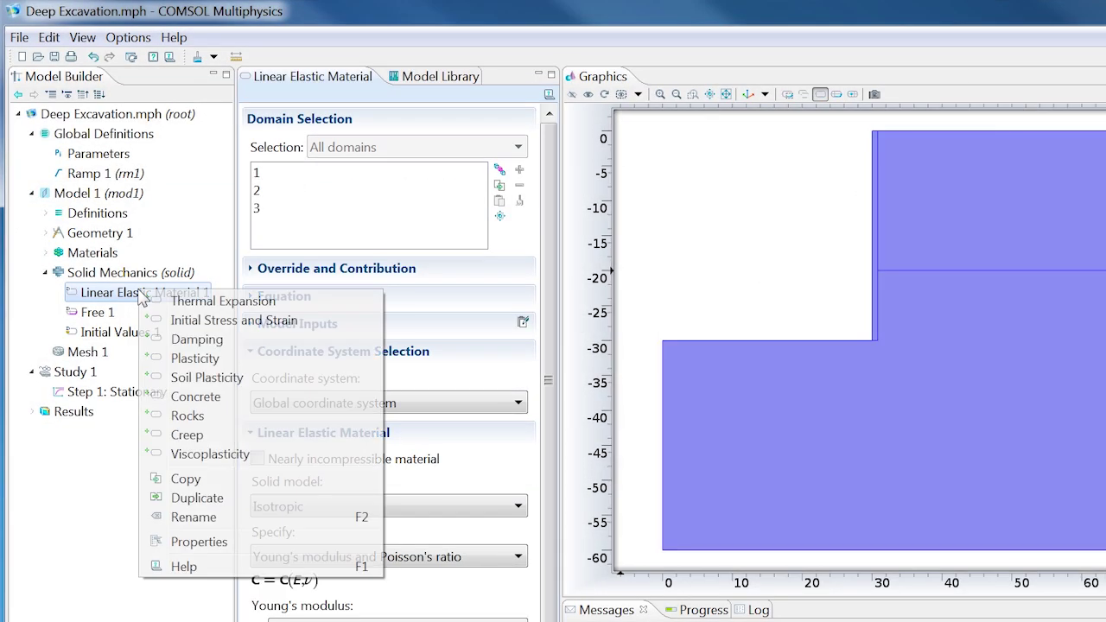
left_click(211, 377)
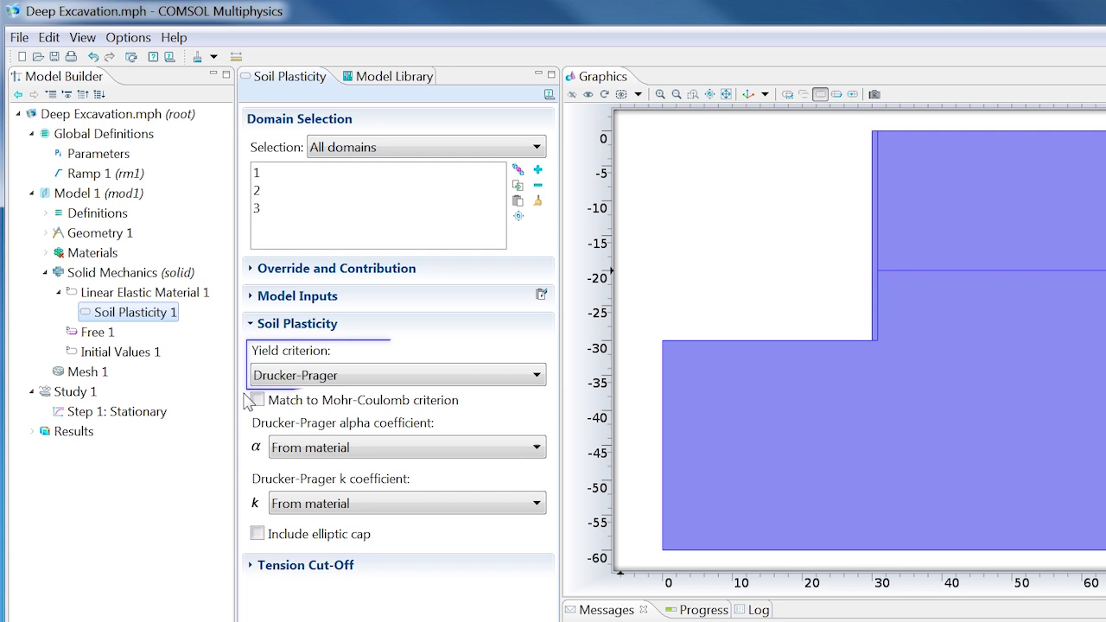
left_click(258, 400)
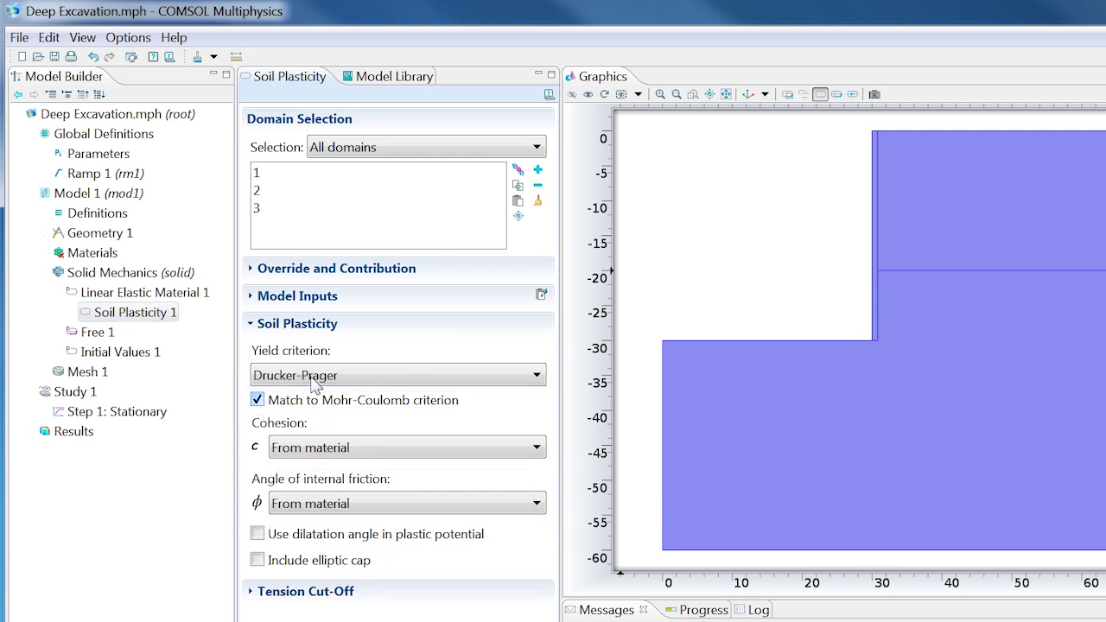
left_click(875, 279)
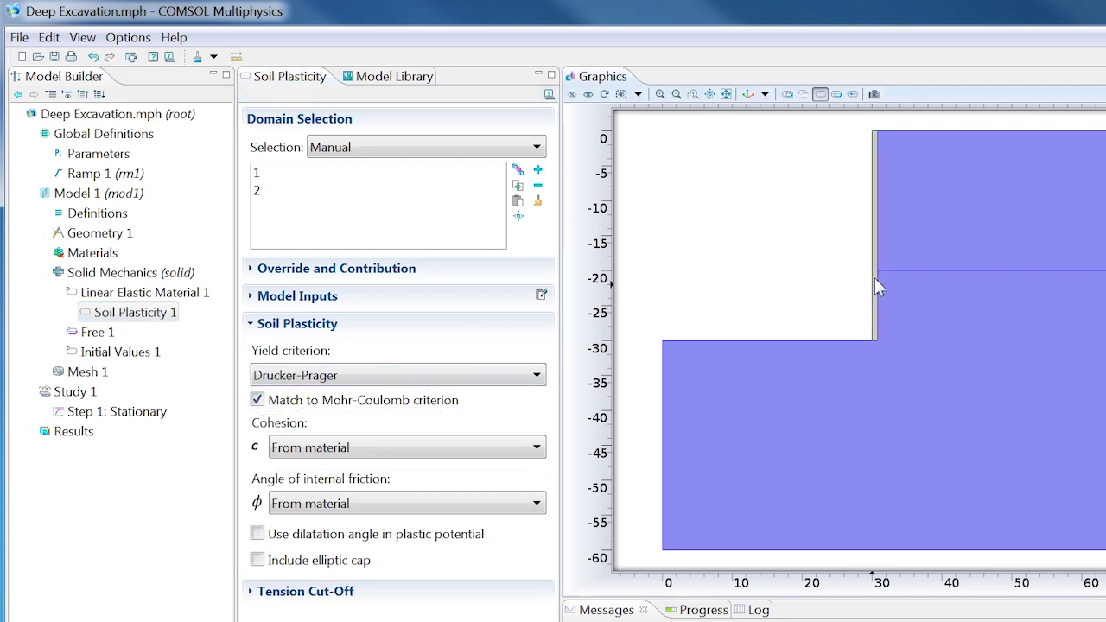
right_click(198, 296)
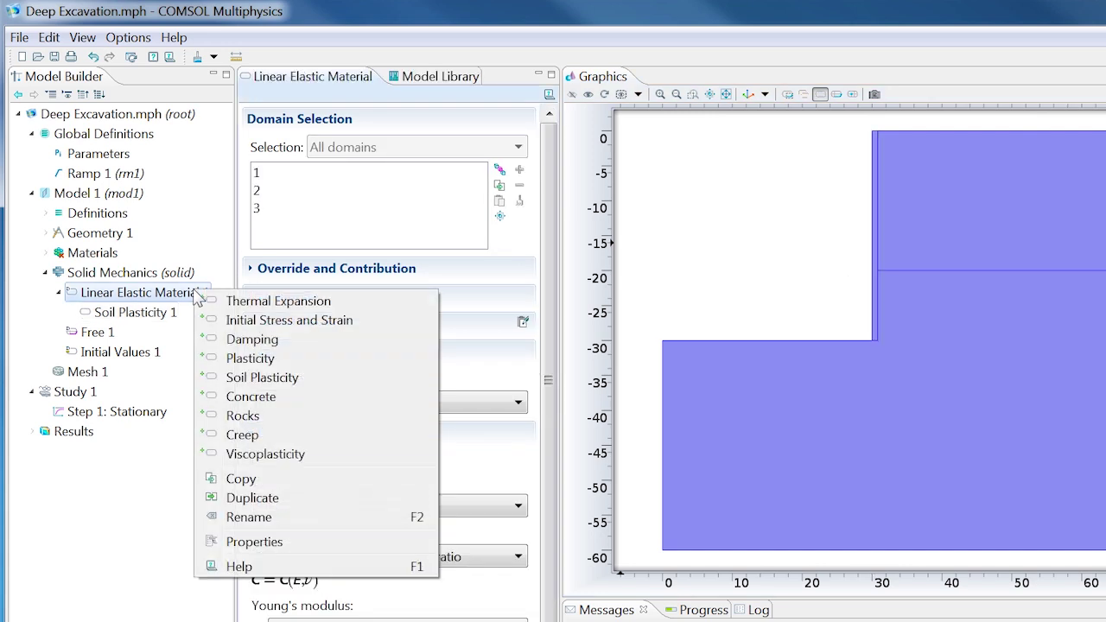
Add Initial Stress and Strain with X_stress, Y_stress and Z_stress on the stress diagonal.
left_click(246, 320)
left_click(275, 454)
type("X_stress")
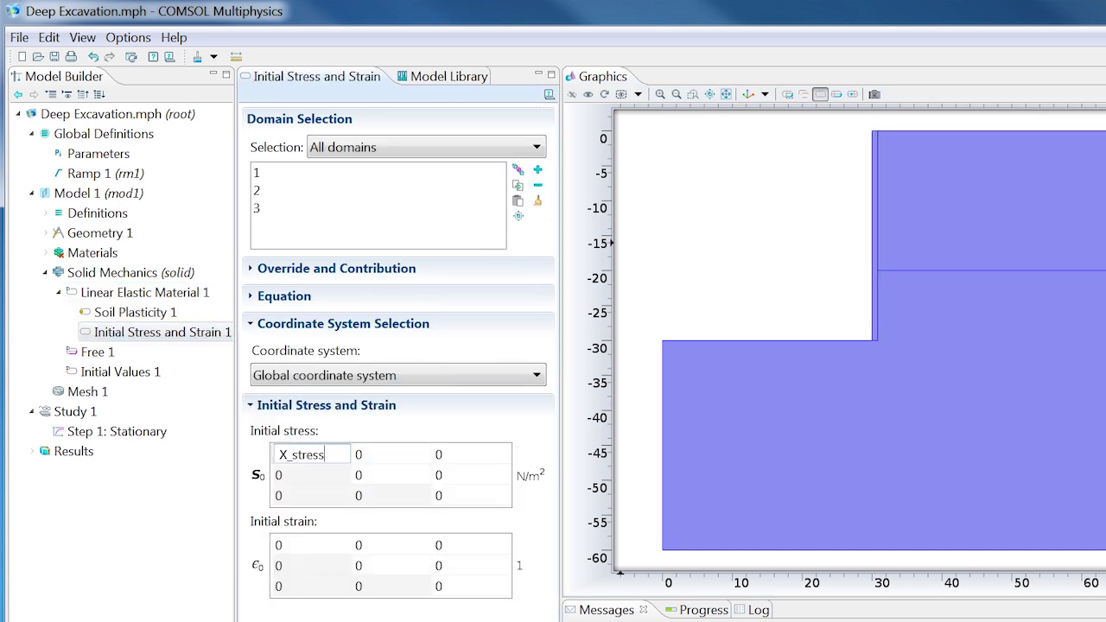
key("Tab")
key("Tab")
key("Tab")
key("Tab")
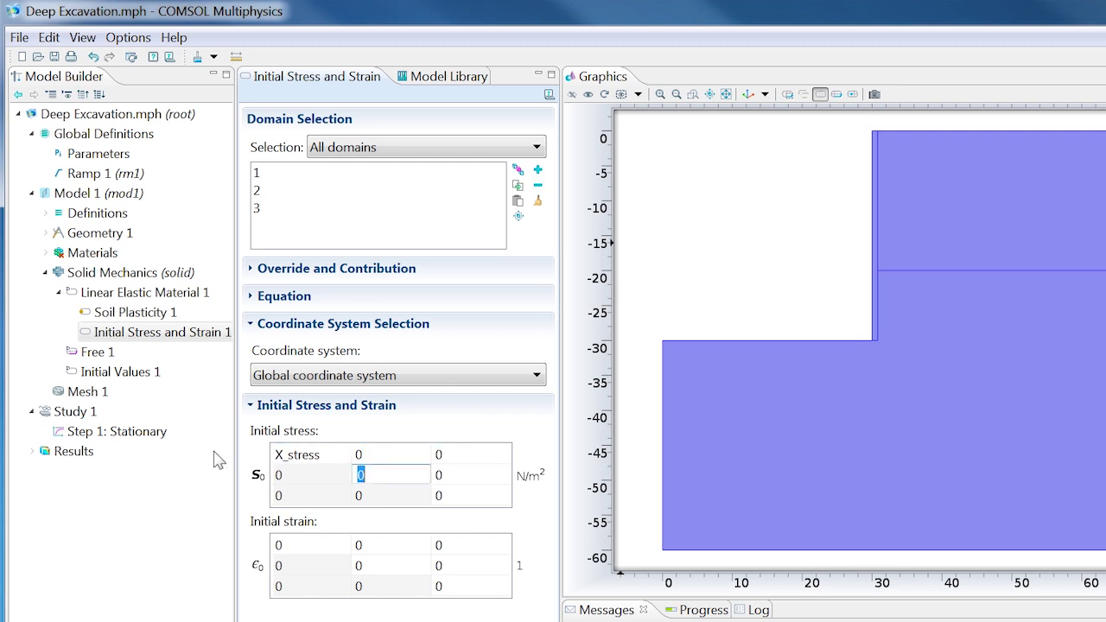
type("Y_stress")
key("Tab")
key("Tab")
key("Tab")
key("Tab")
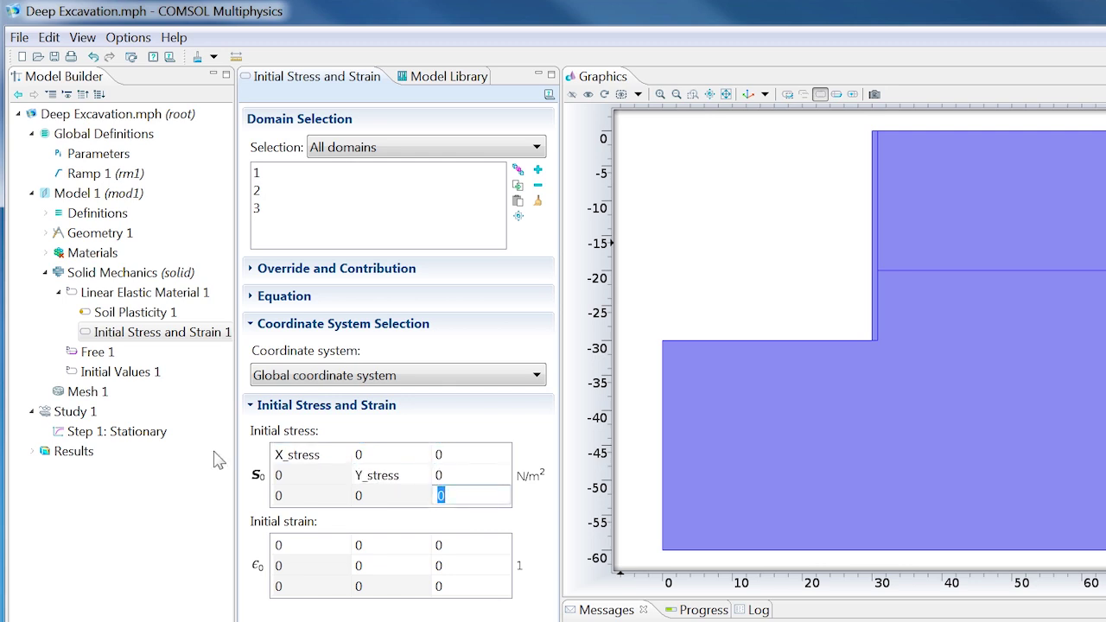
type("Z_stres")
key("Return")
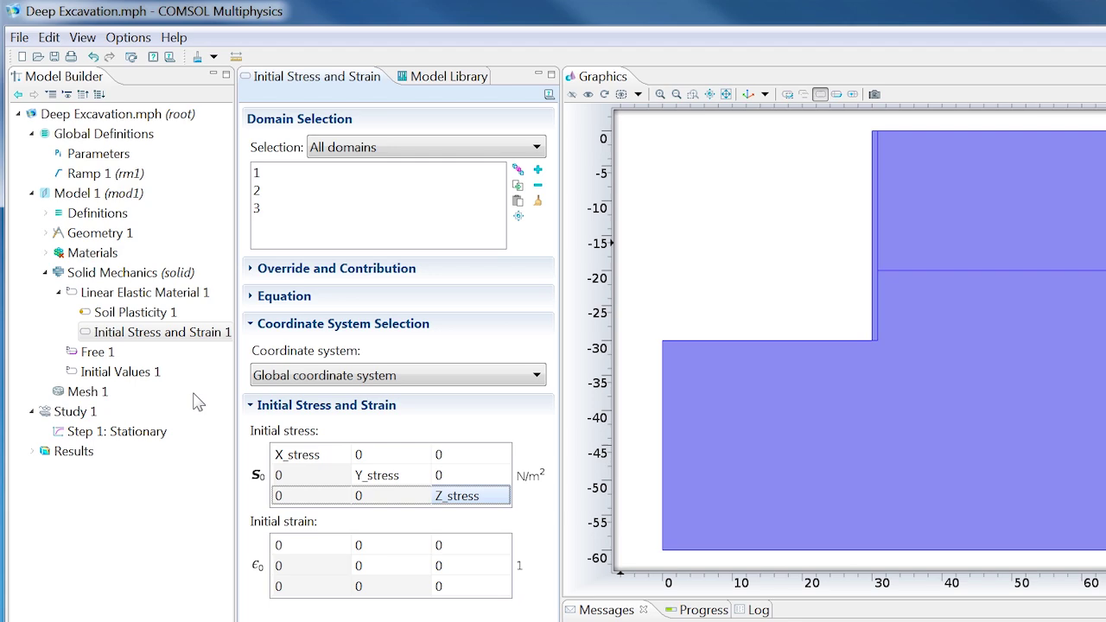
left_click(159, 273)
right_click(159, 273)
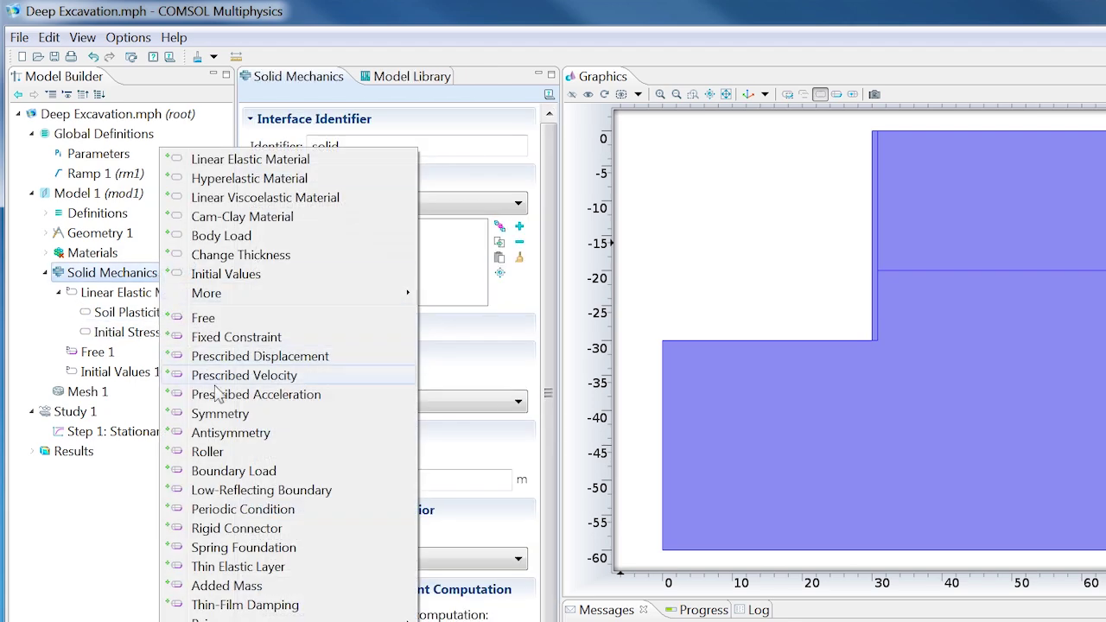
Add a symmetry condition on the left edge and a fixed constraint on the bottom edge.
left_click(221, 413)
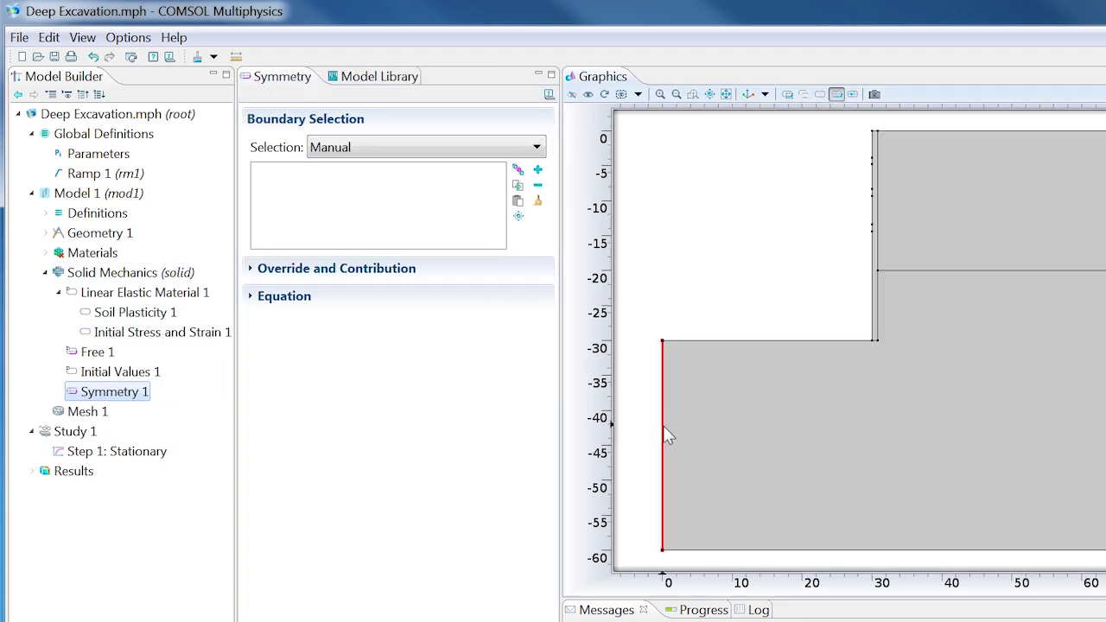
left_click(663, 427)
left_click(160, 274)
right_click(161, 275)
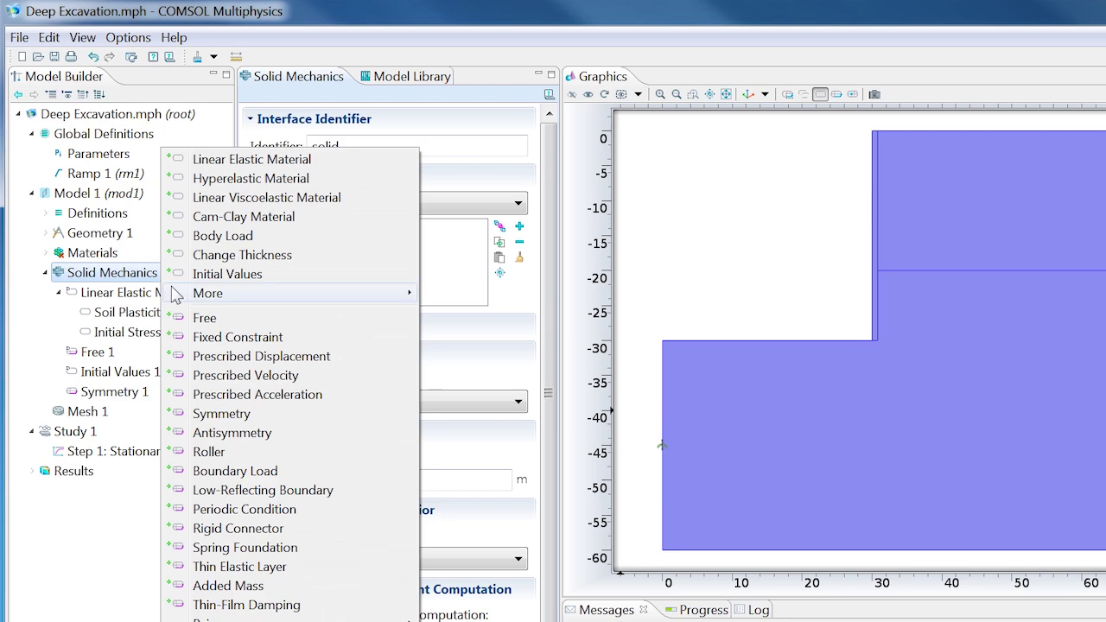
left_click(218, 337)
left_click(704, 551)
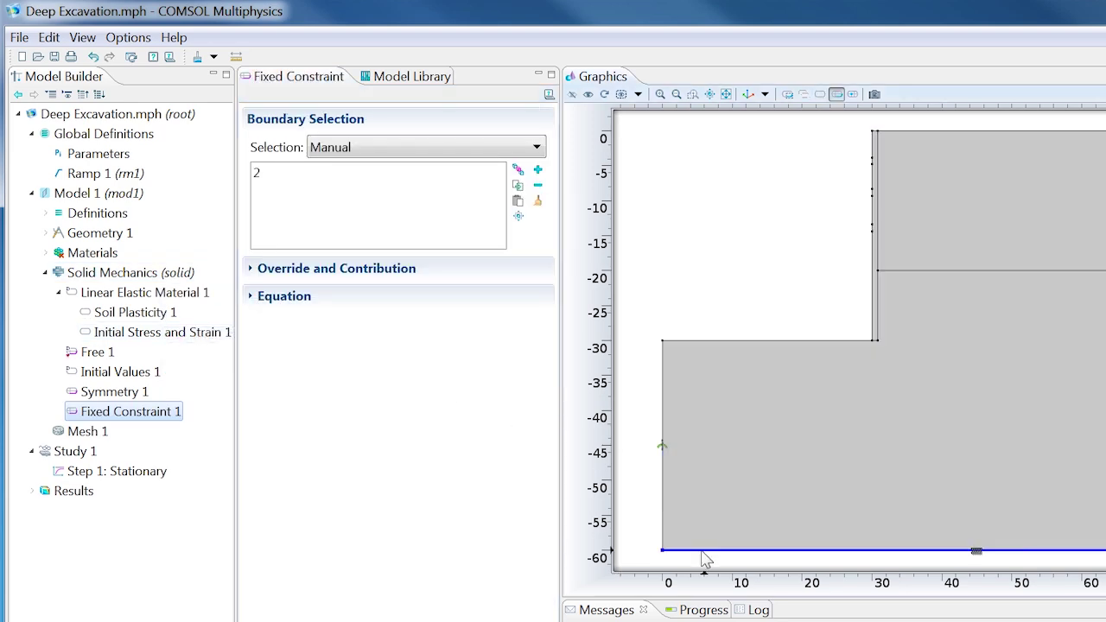
Add a roller condition on the upper and lower right edges.
left_click(134, 275)
right_click(134, 275)
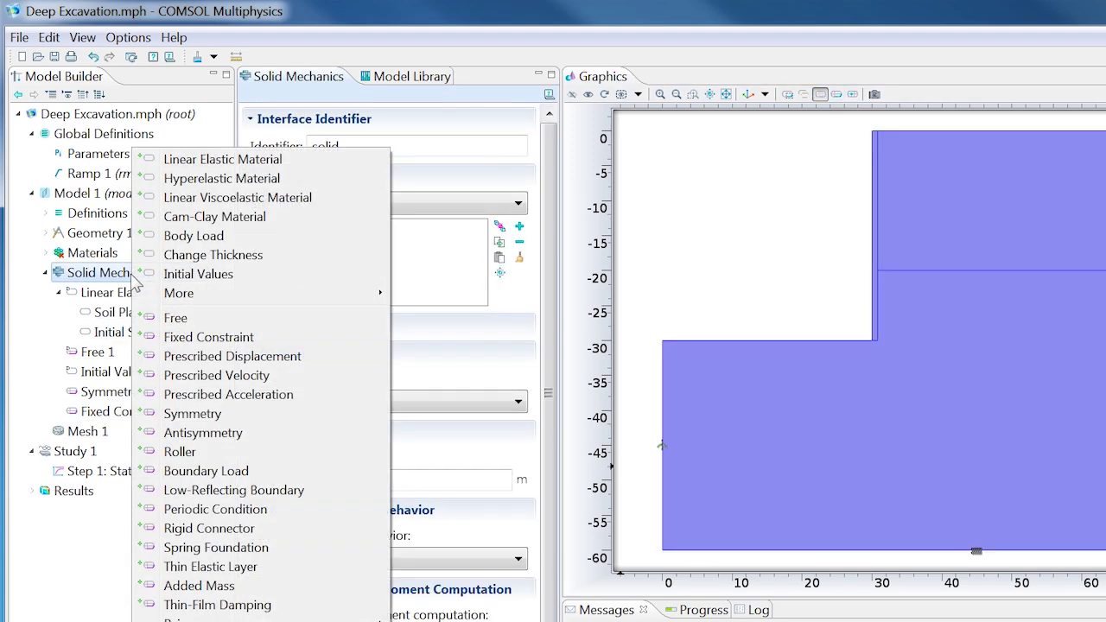
left_click(199, 451)
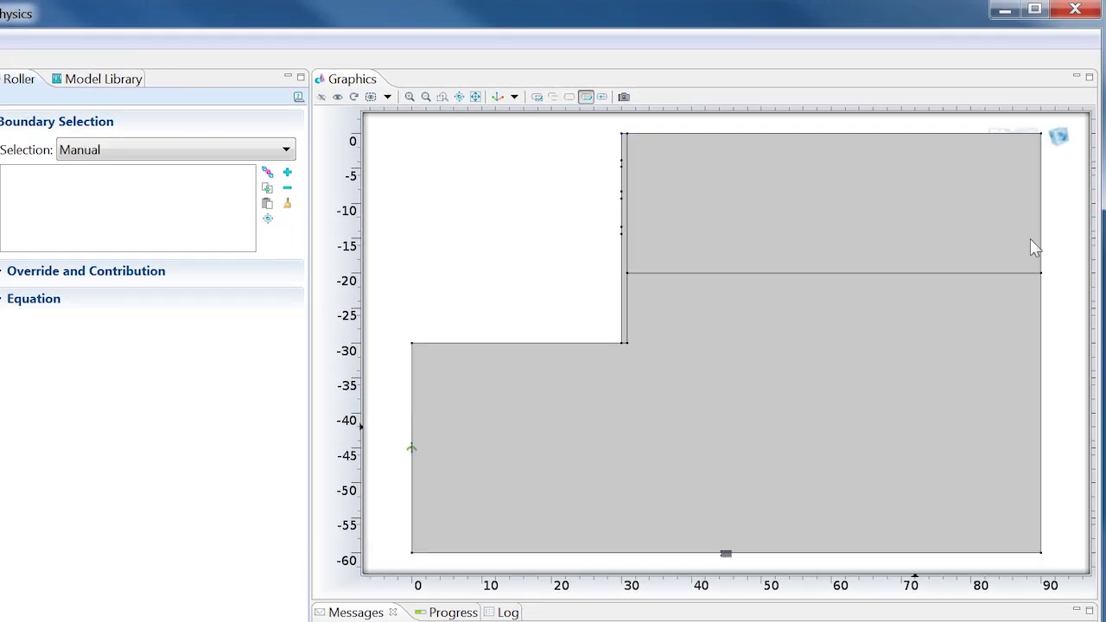
left_click(1041, 264)
left_click(1041, 287)
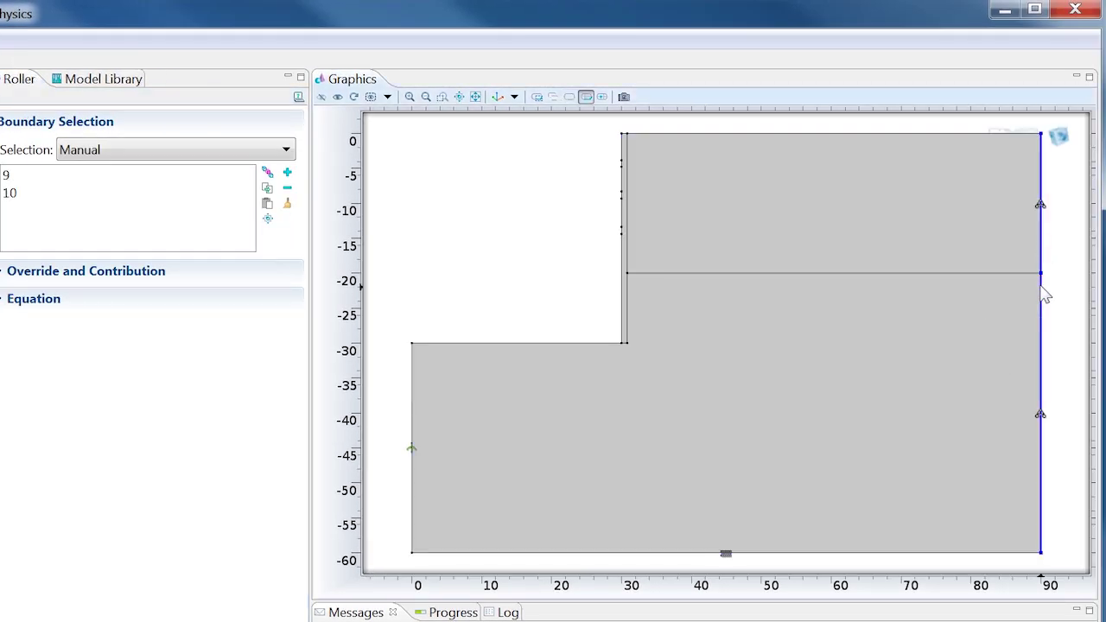
Prescribe a genext-based vertical displacement on the short excavation-corner edge.
right_click(156, 274)
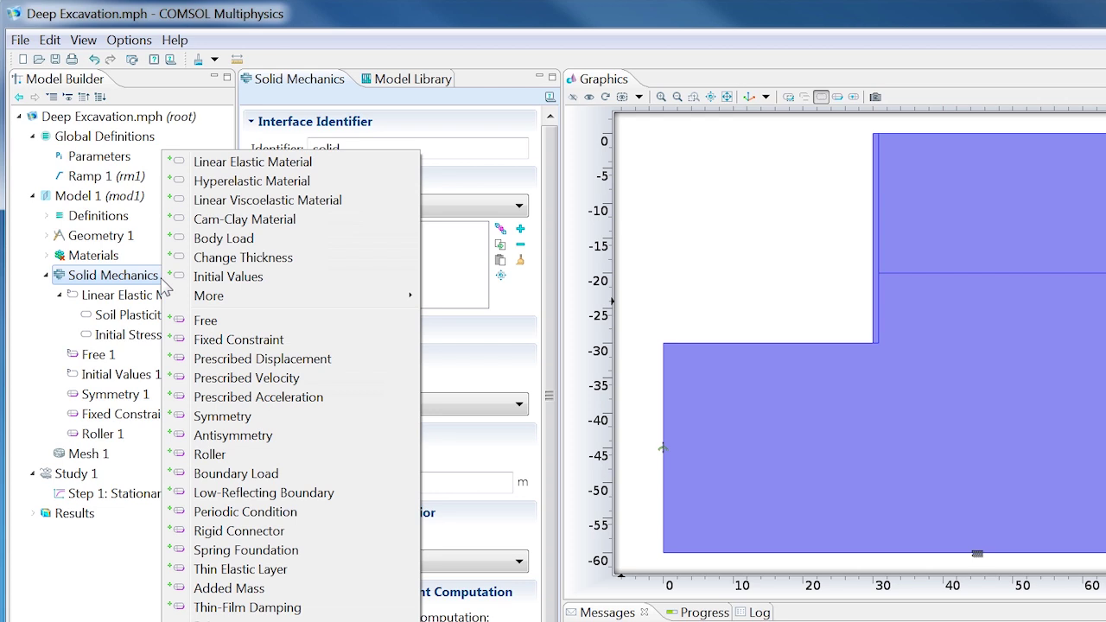
left_click(227, 359)
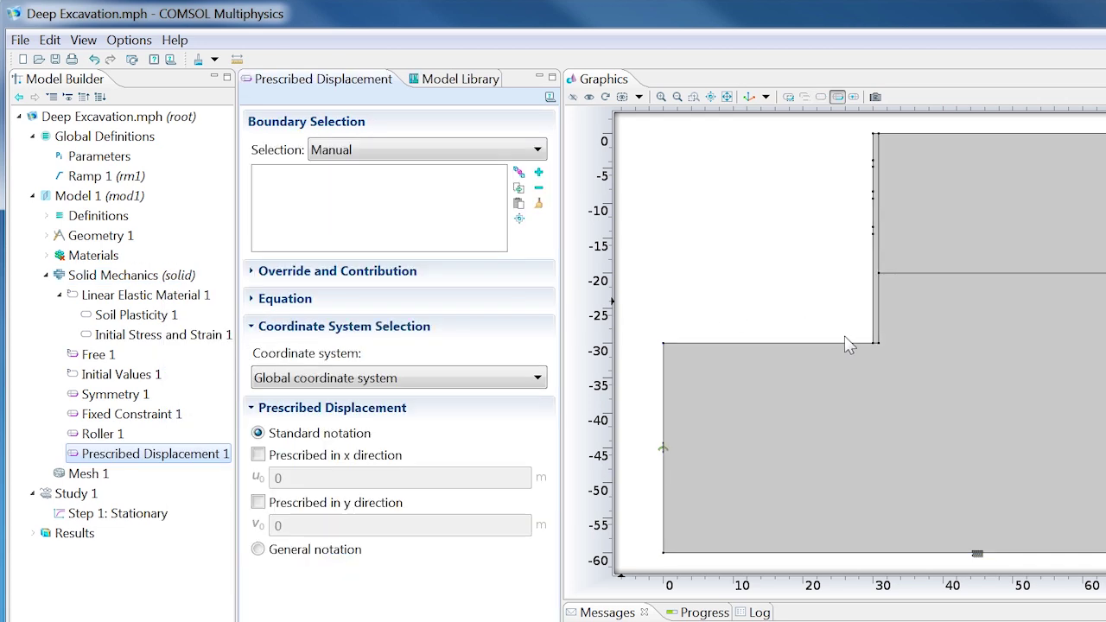
left_click(876, 344)
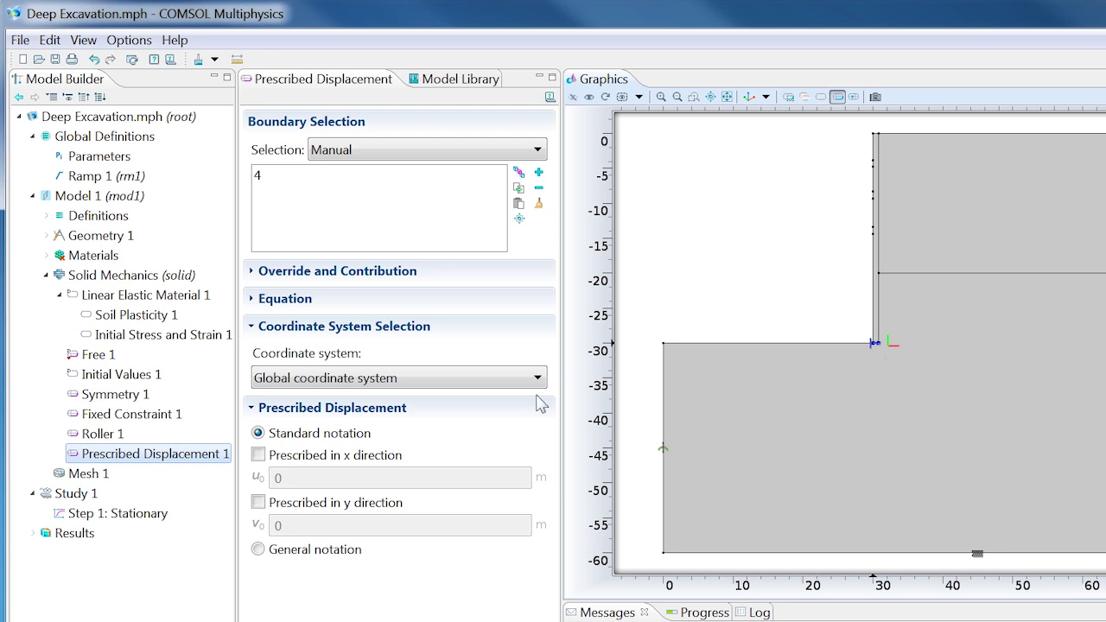
left_click(257, 502)
double_click(279, 525)
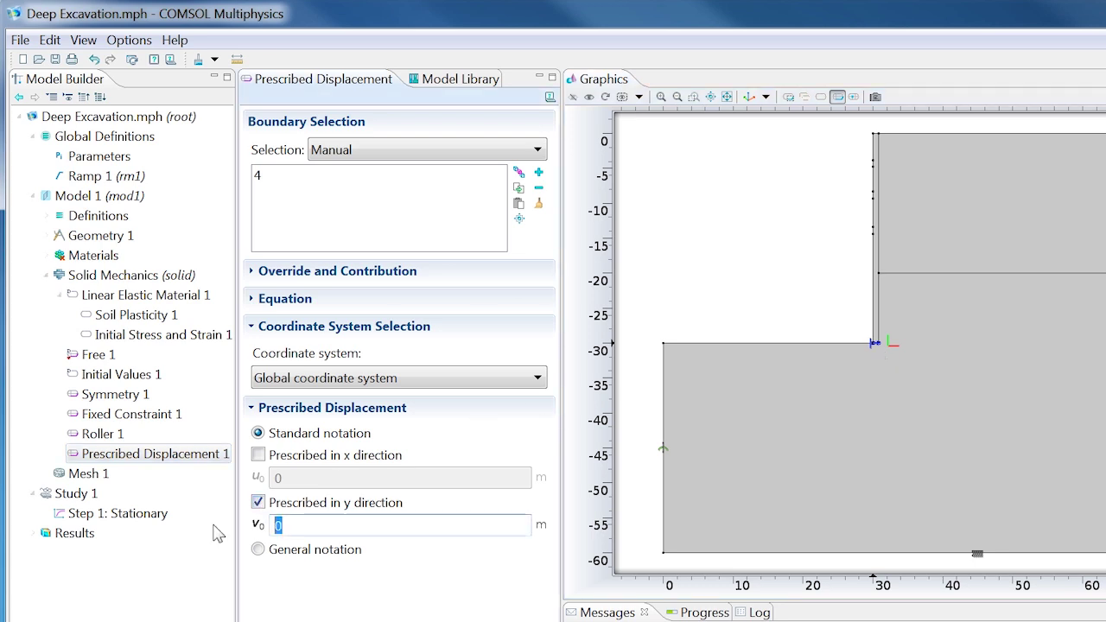
type("ge")
type("(v")
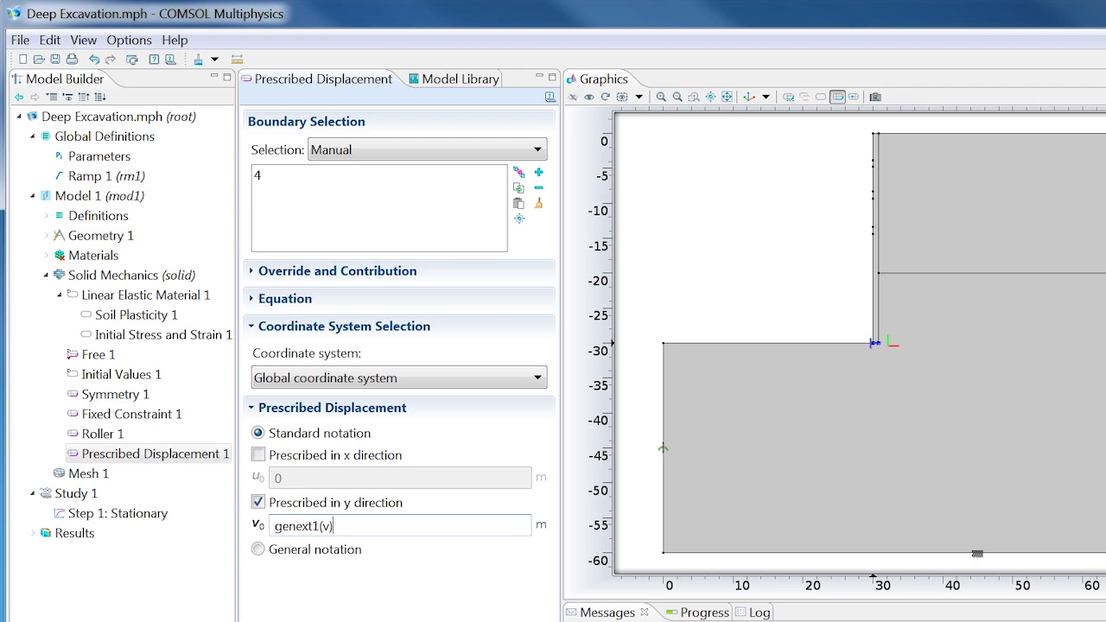
Add a second prescribed displacement on wall_soil with x displacement genext2(u).
right_click(170, 278)
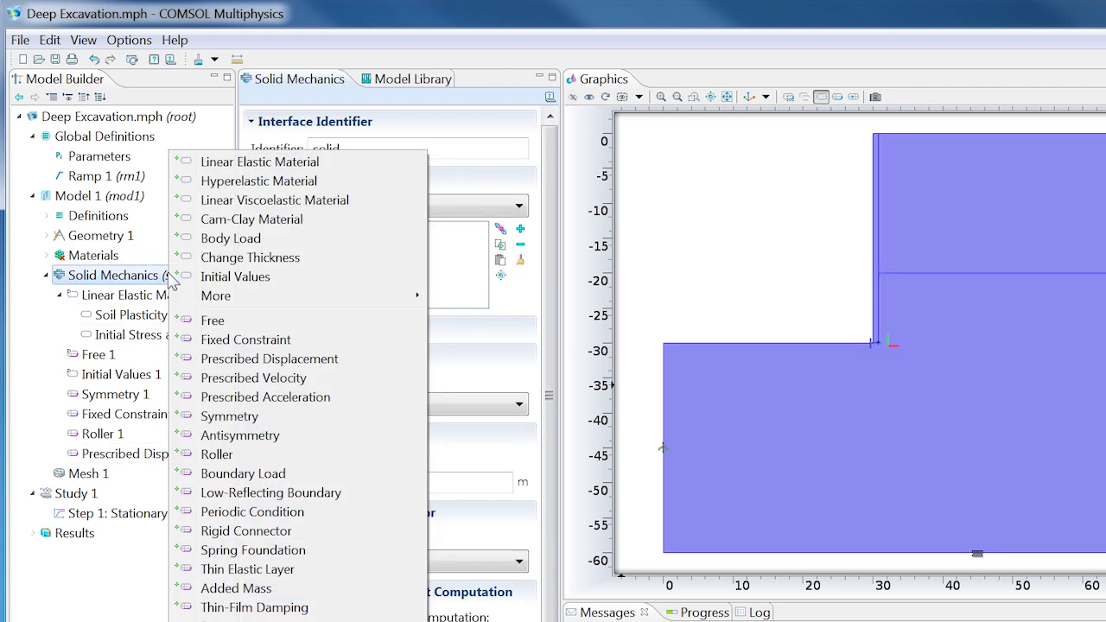
left_click(250, 359)
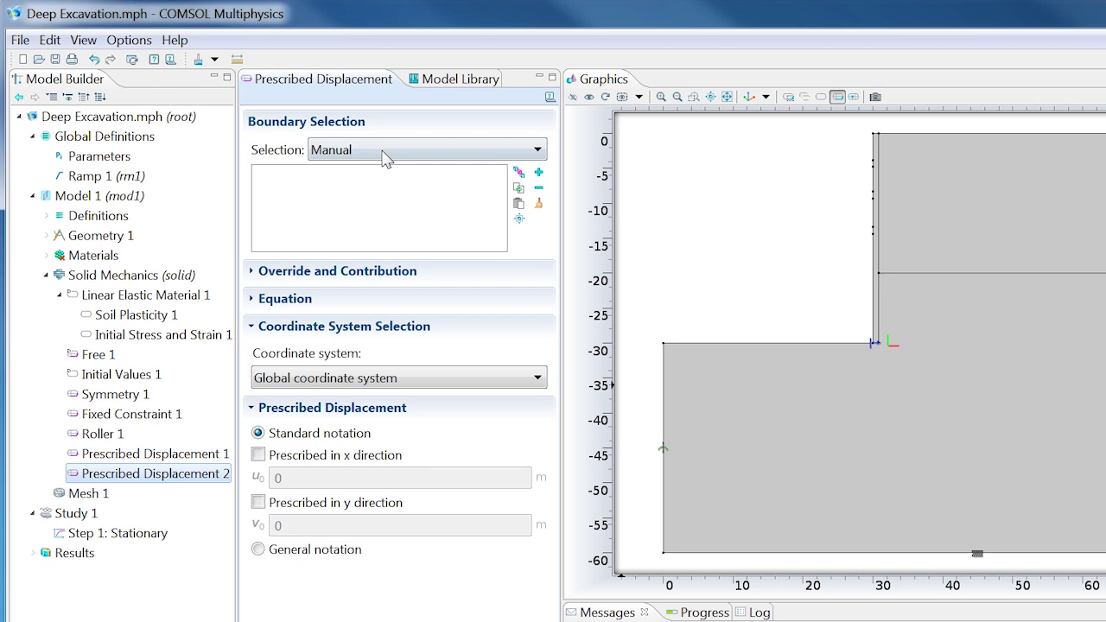
left_click(384, 152)
left_click(373, 220)
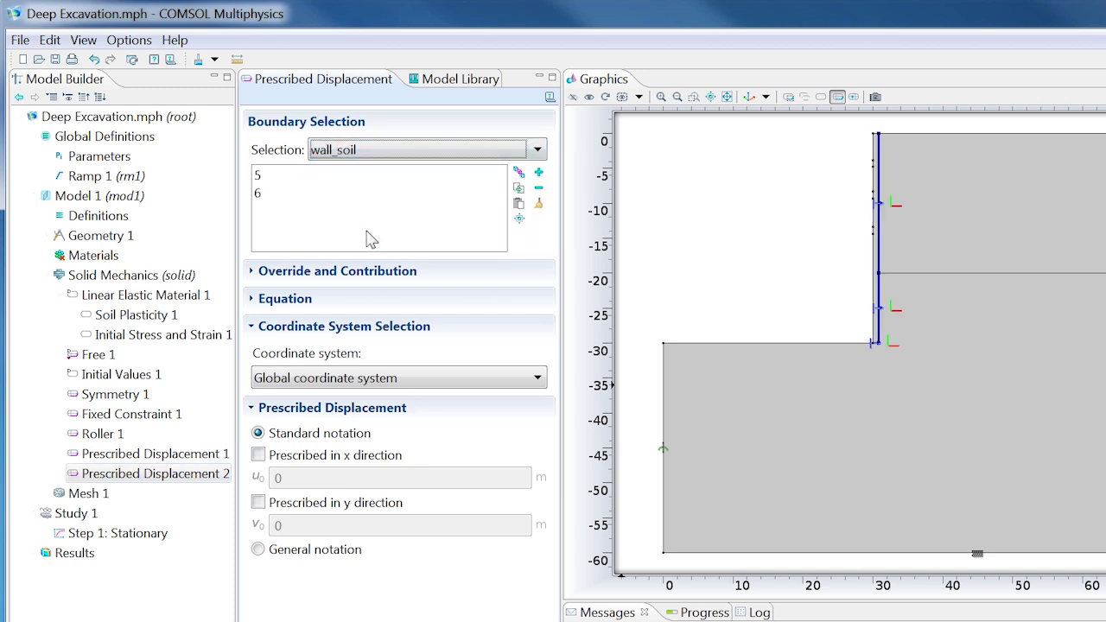
left_click(257, 455)
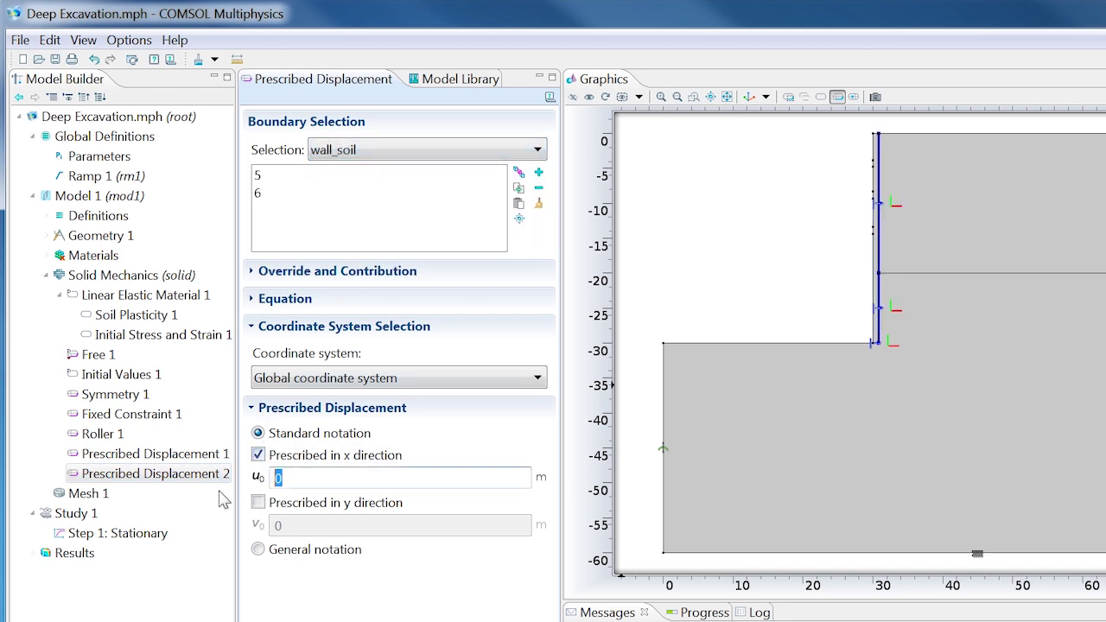
type("genext2(u")
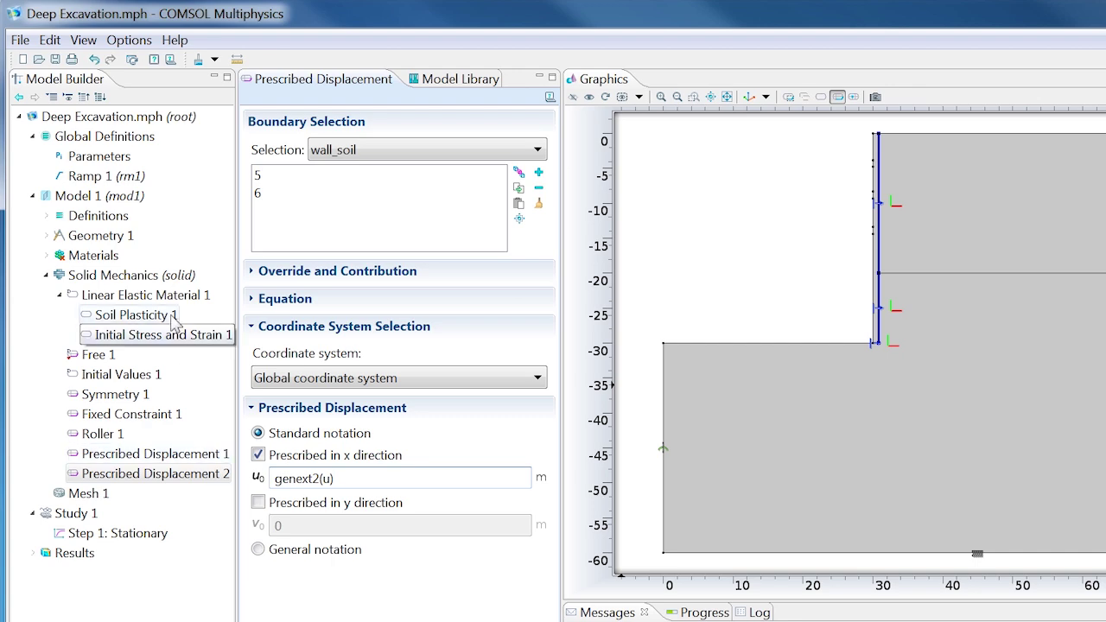
Apply a vertical boundary load Y_stress on the excavation floor and ground surface.
right_click(154, 277)
left_click(234, 412)
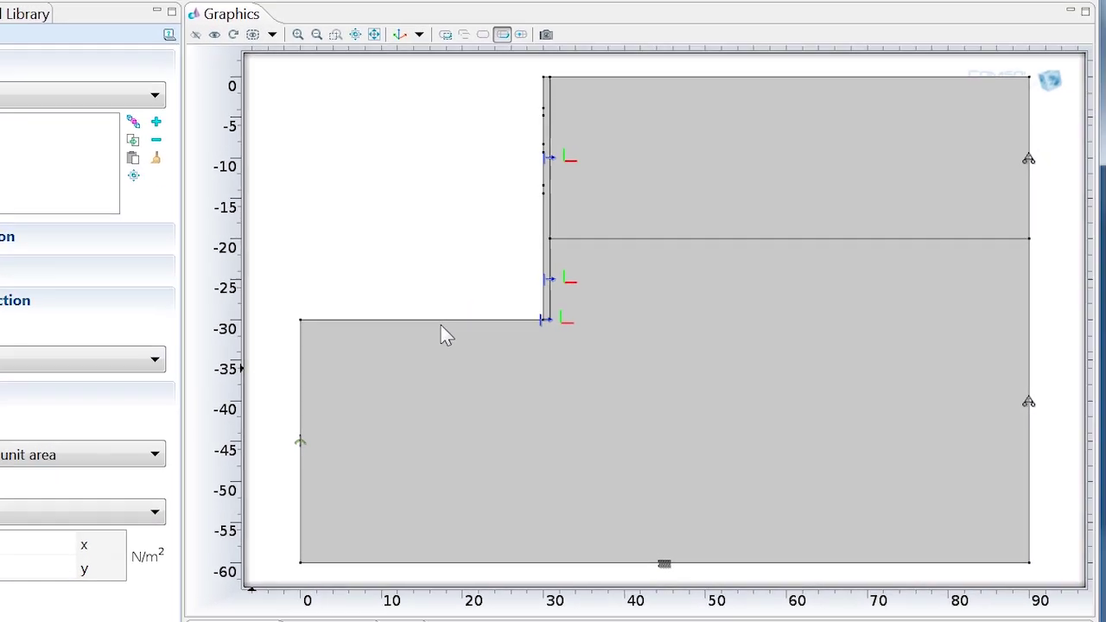
left_click(790, 343)
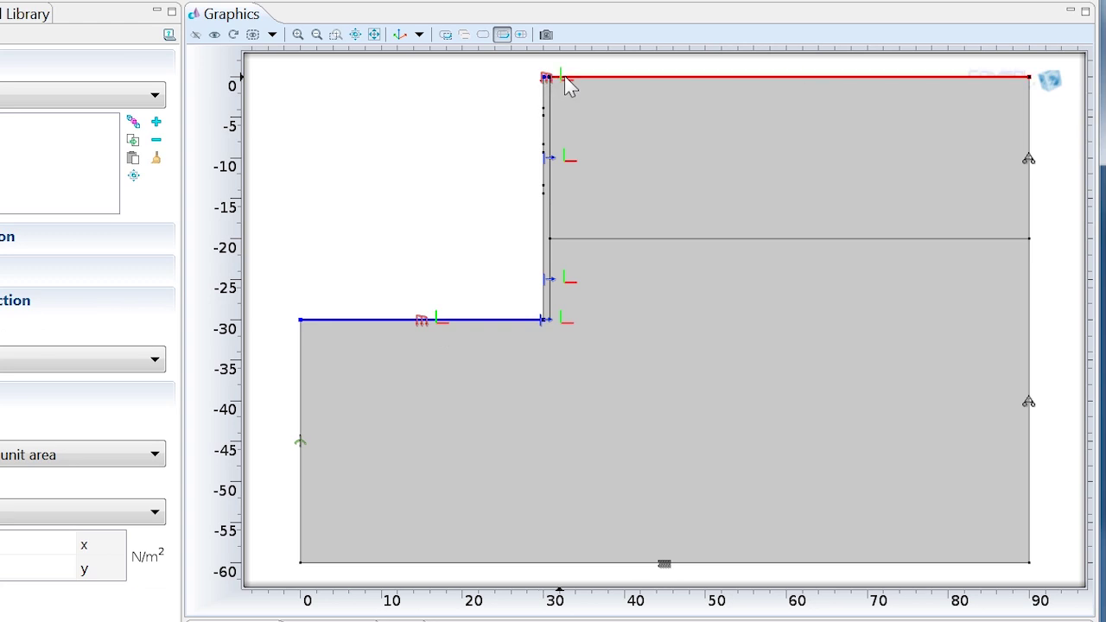
left_click(563, 78)
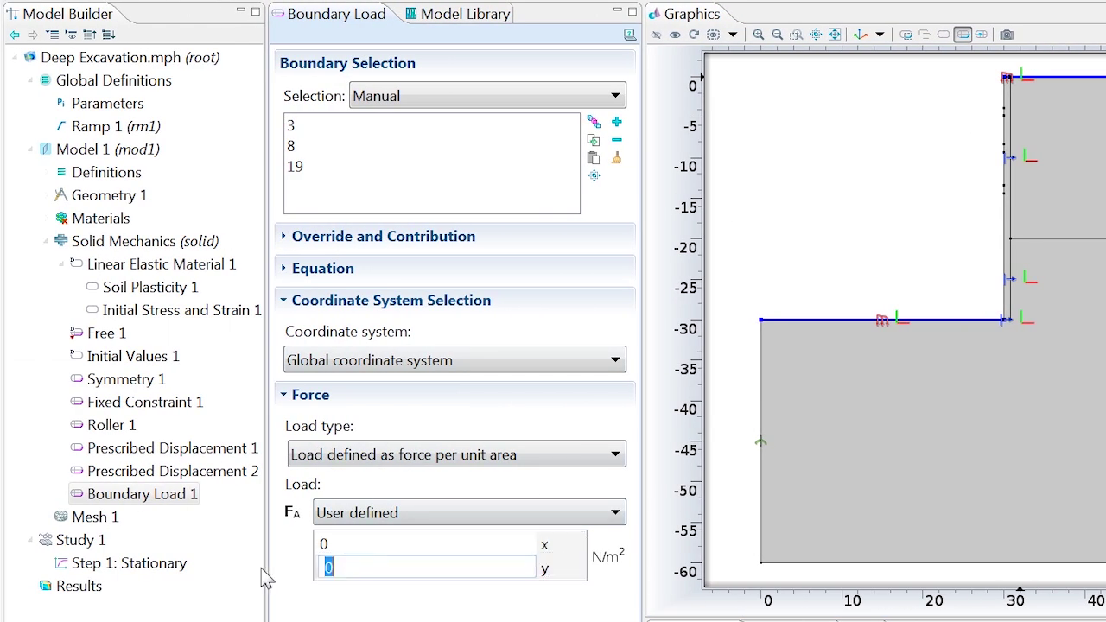
type("Y_str")
type("ess")
key("Return")
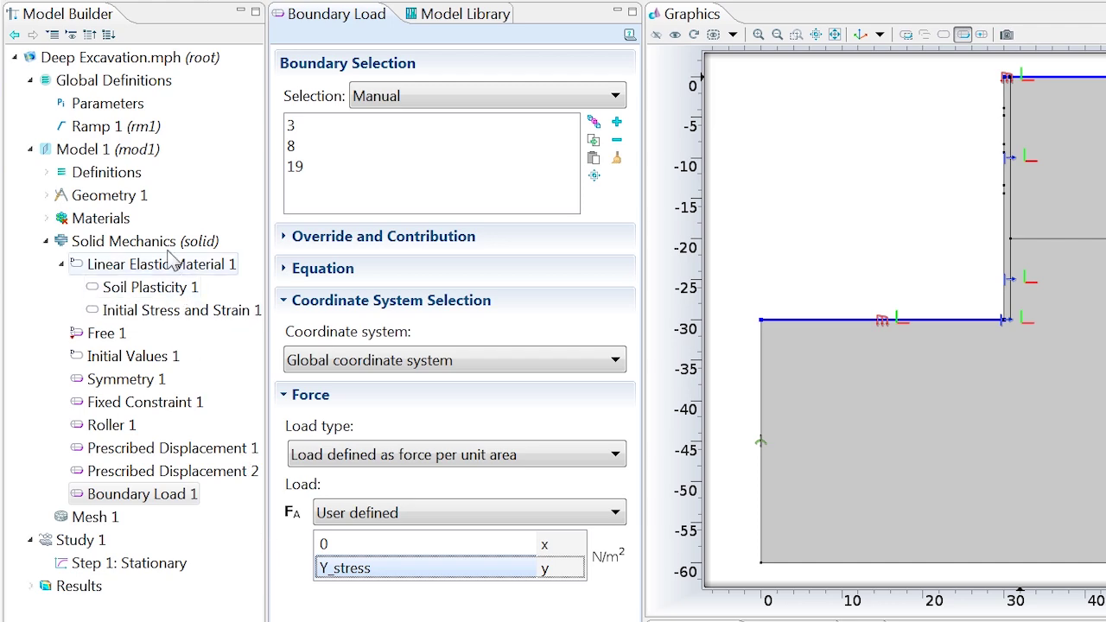
Apply horizontal load -X_stress*(y<Depth) on the wall boundaries 11 and 13–16.
right_click(166, 242)
left_click(273, 471)
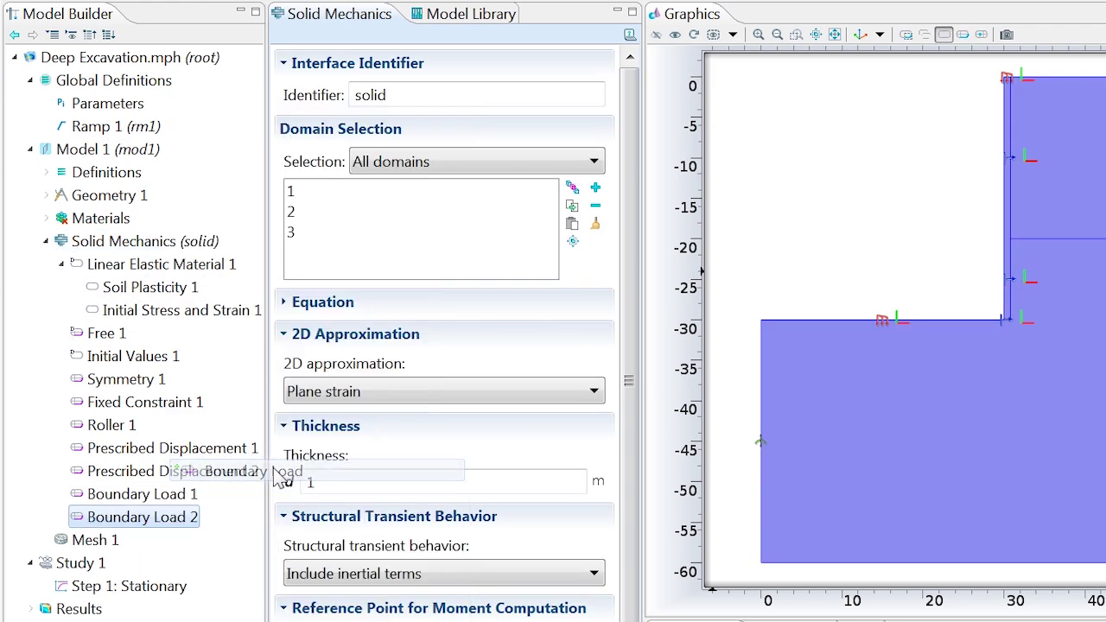
left_click(1005, 212)
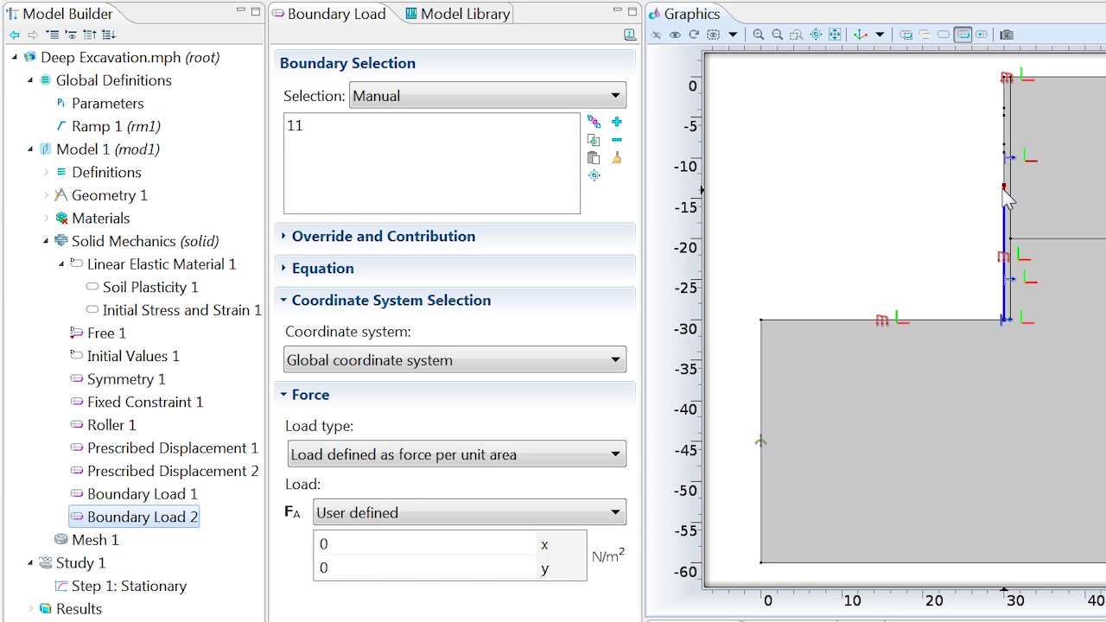
left_click(1005, 181)
left_click(1005, 160)
left_click(1005, 138)
left_click(1006, 110)
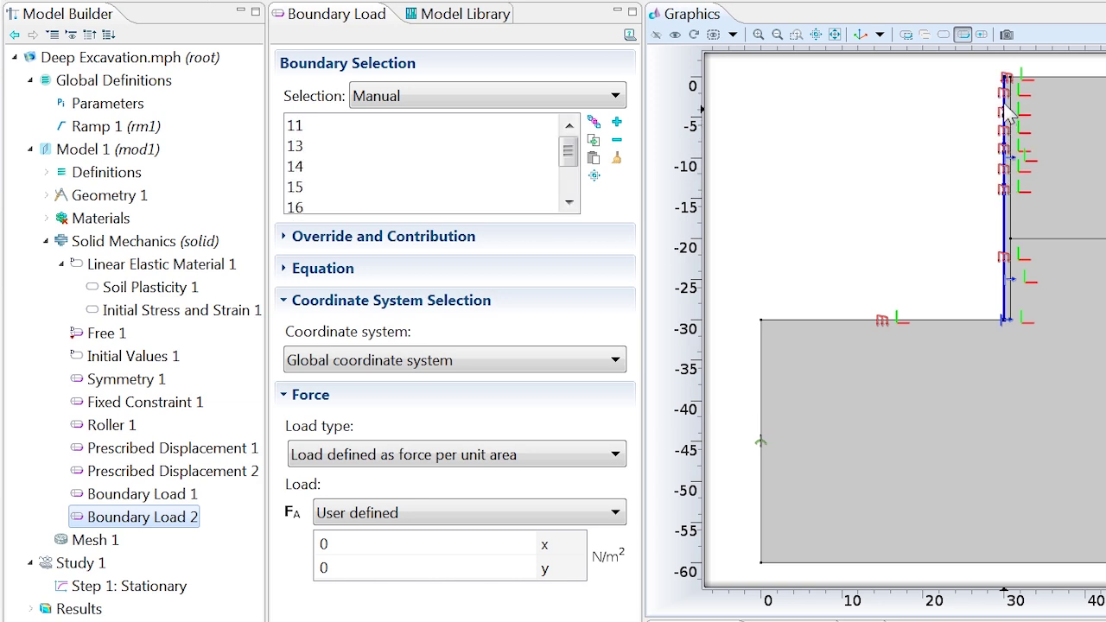
double_click(333, 543)
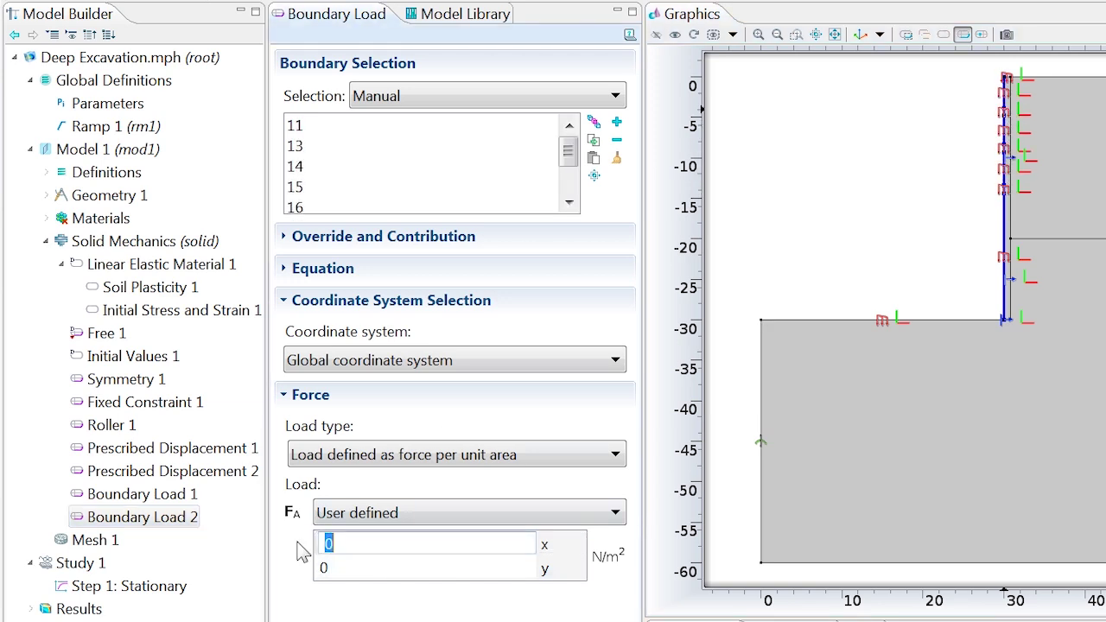
type("-X_stress*(y<Depth")
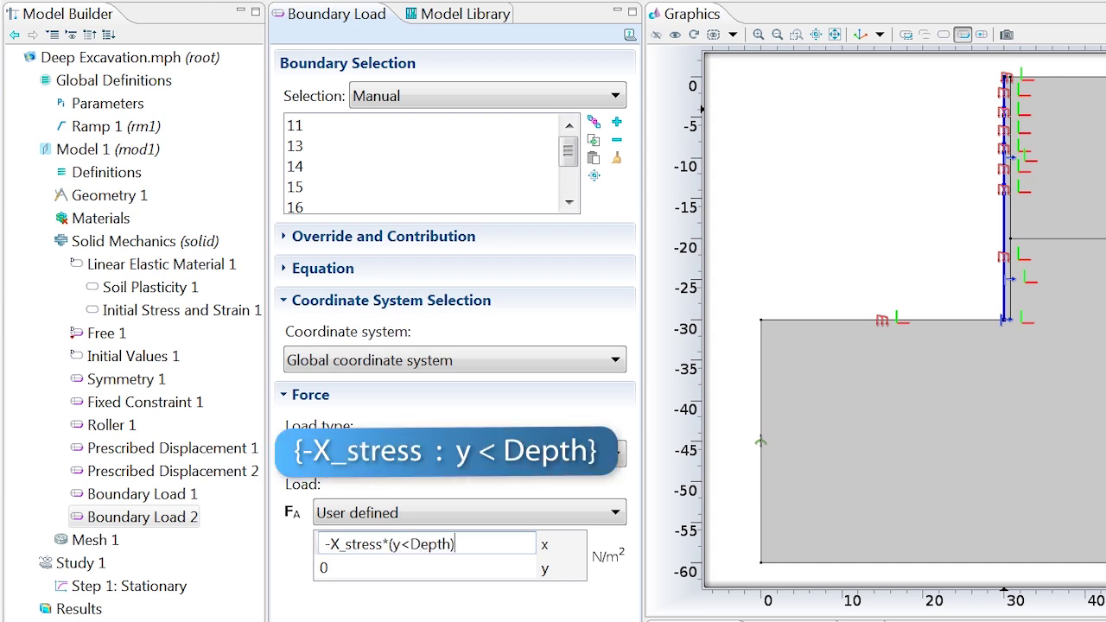
key("Return")
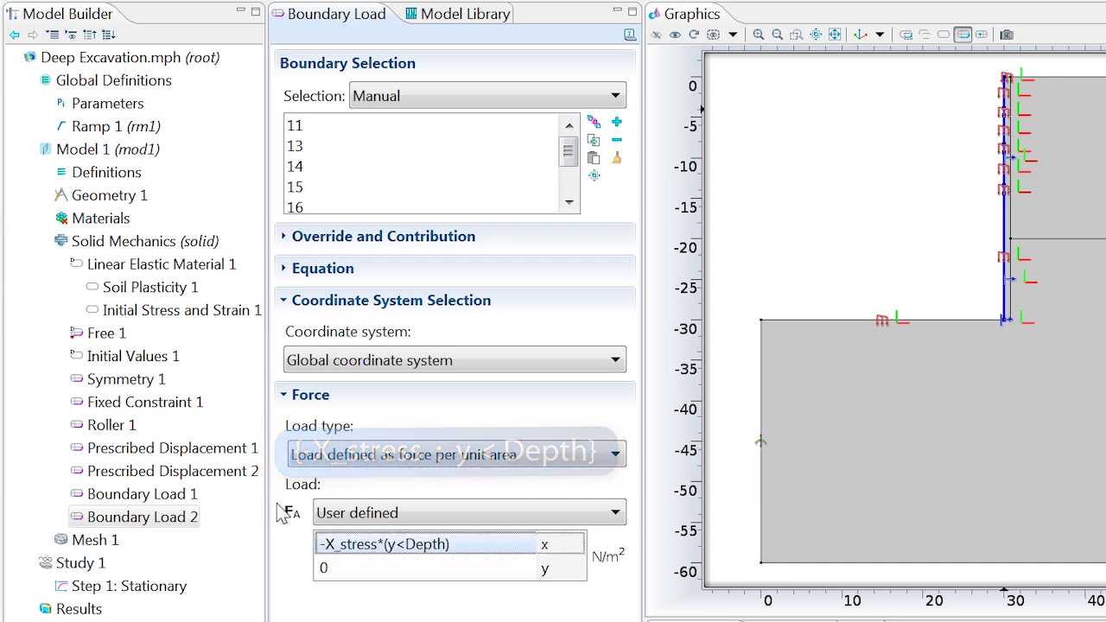
left_click(145, 242)
Add a third boundary load on boundary 17 as a total force, starting the x-expression -rm1(-u[1/m]).
right_click(144, 245)
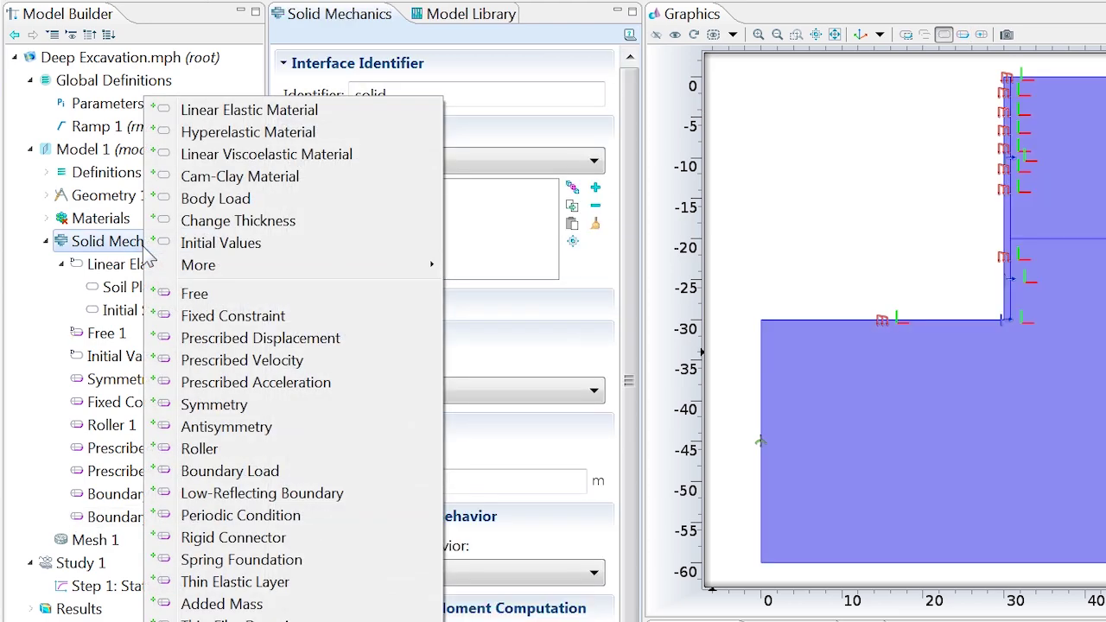
left_click(230, 471)
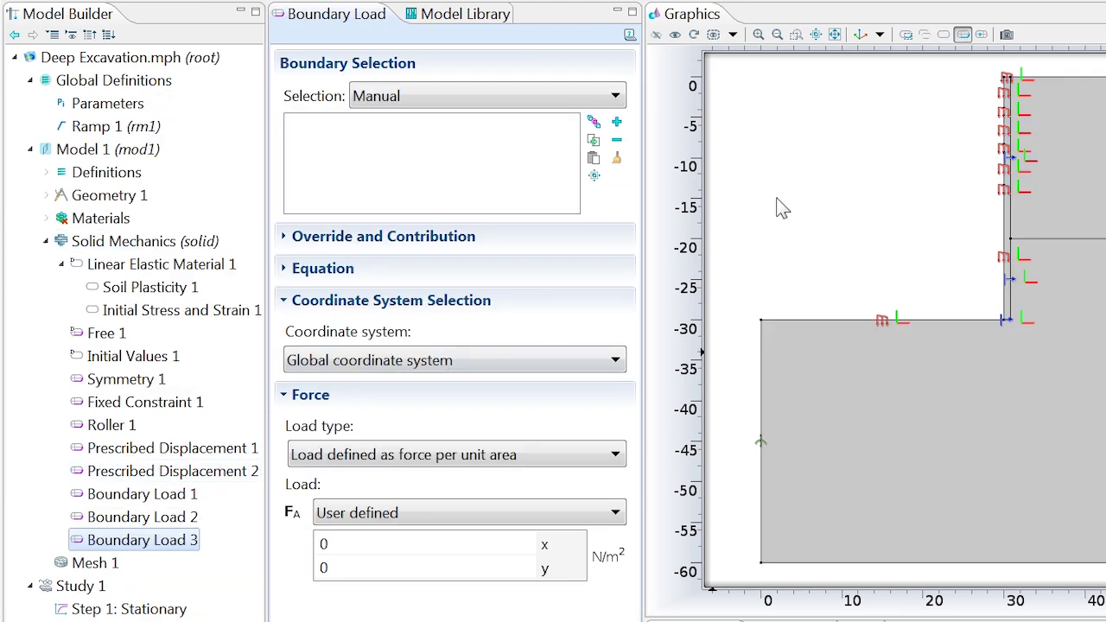
left_click(1006, 118)
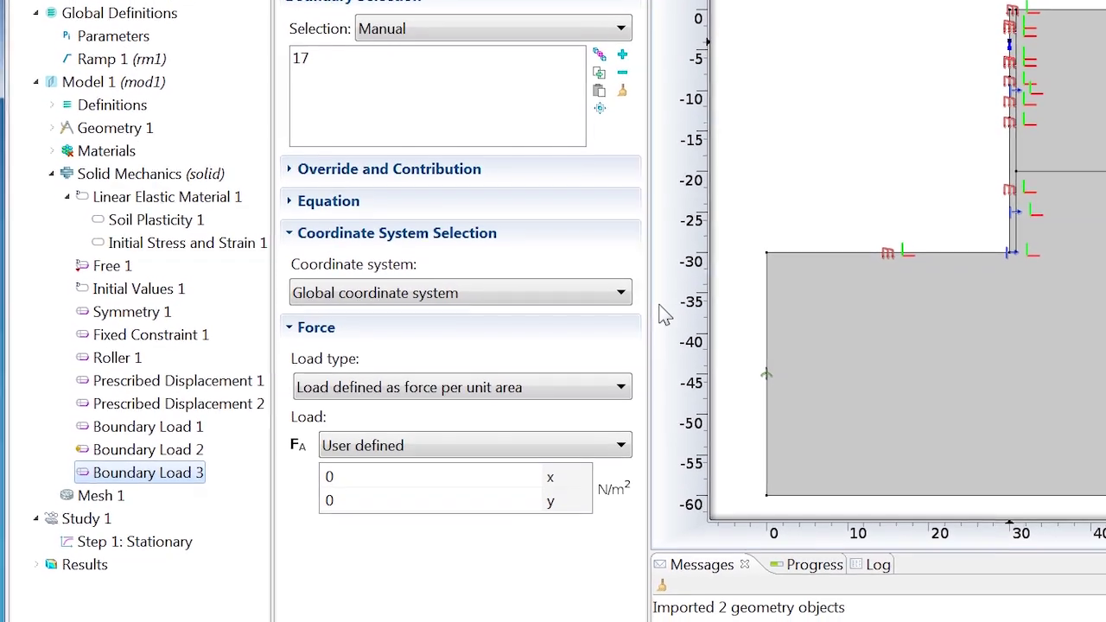
left_click(484, 387)
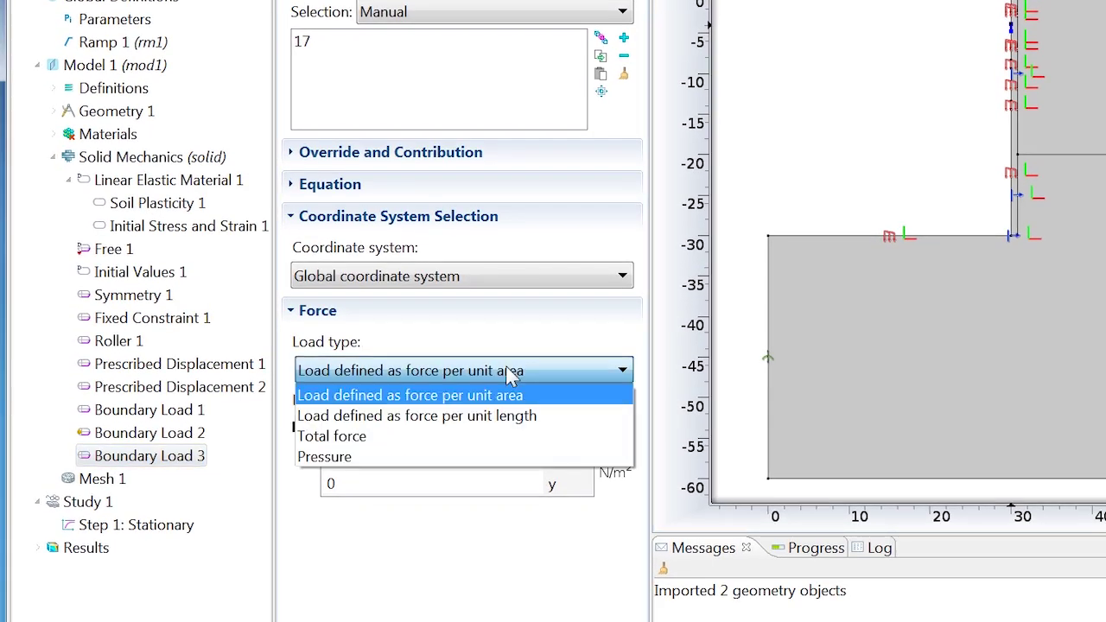
left_click(452, 432)
double_click(447, 427)
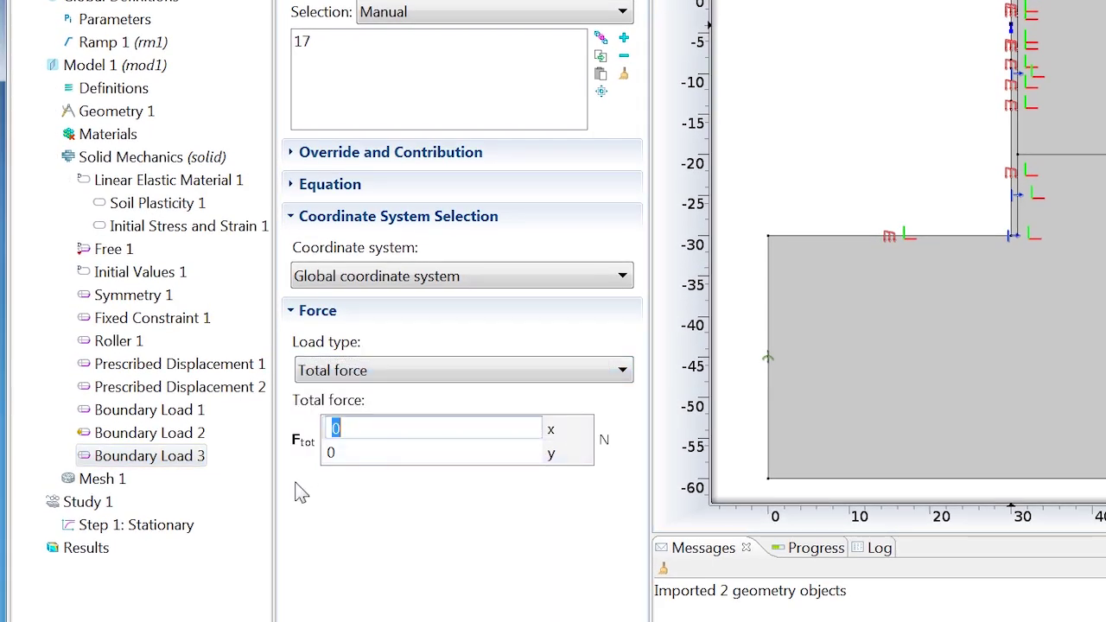
type("m1(-u[1")
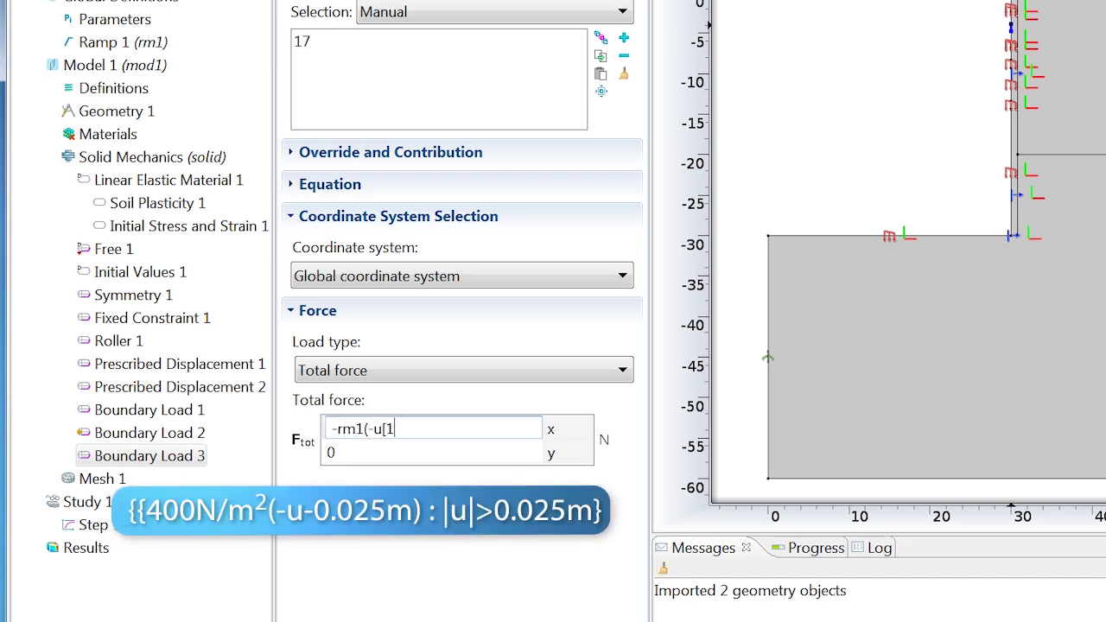
type("/m])*(Depth<Sta")
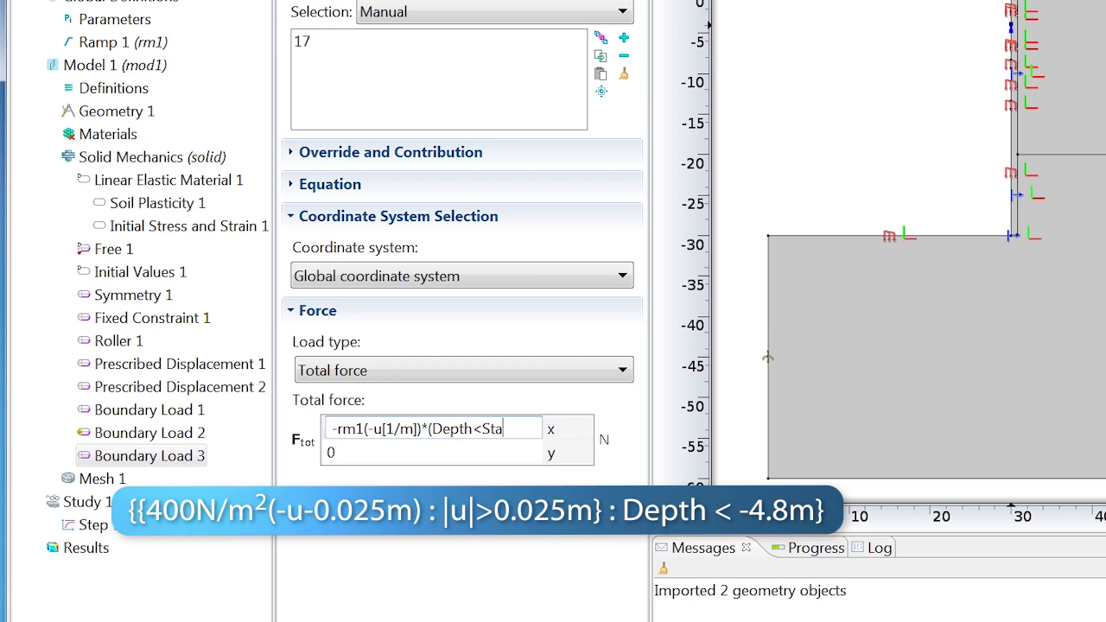
type("1)")
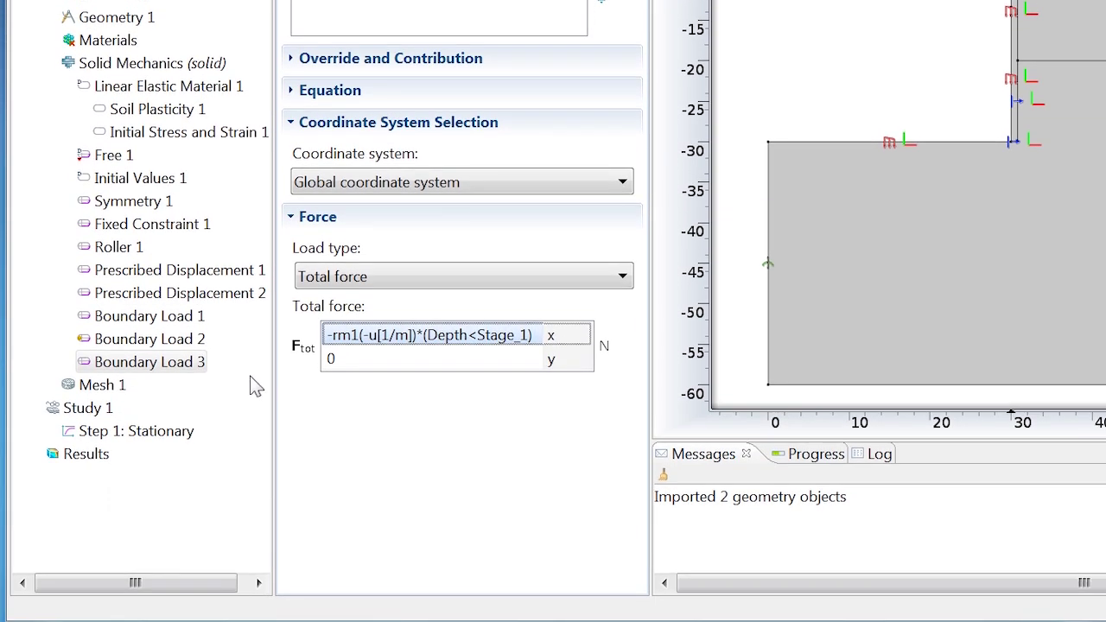
Rename the third boundary load to Strut_1.
right_click(176, 362)
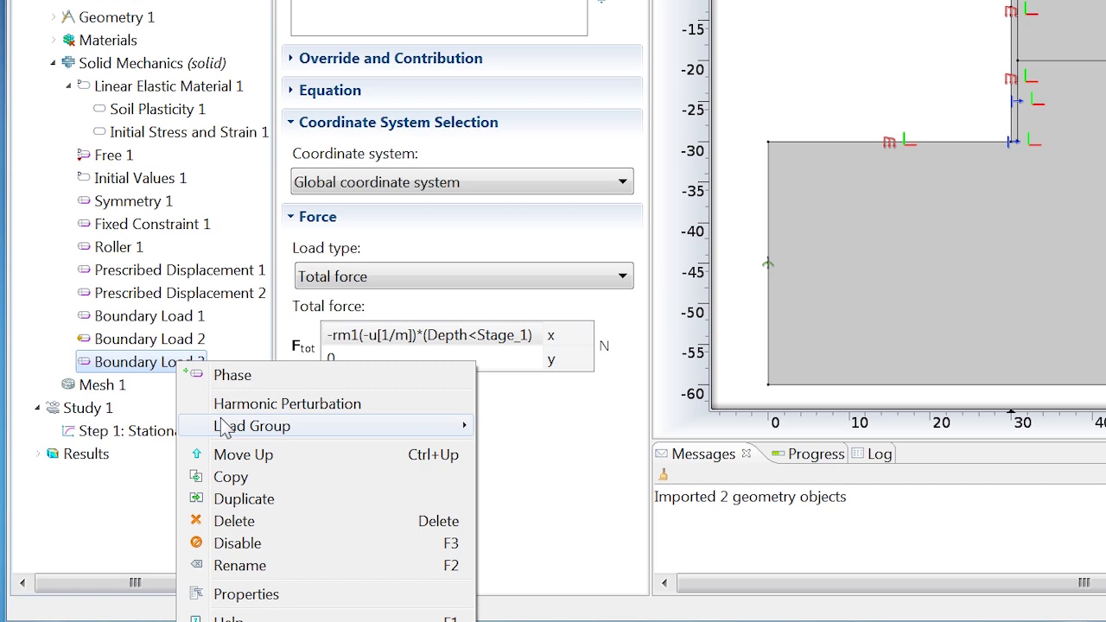
left_click(239, 566)
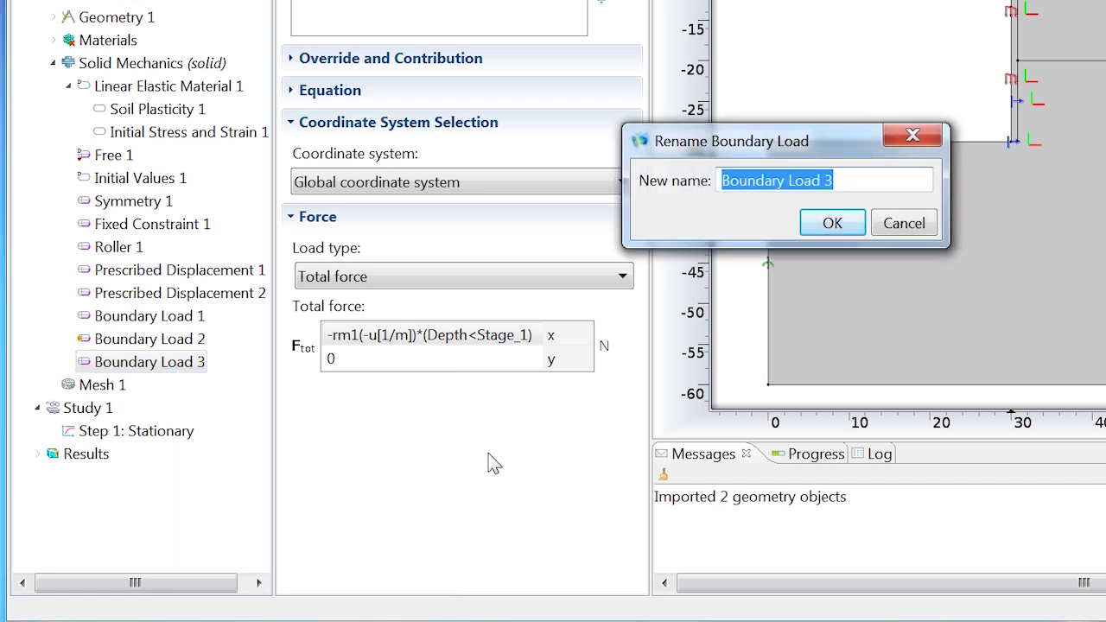
type("Strut_1")
key("Return")
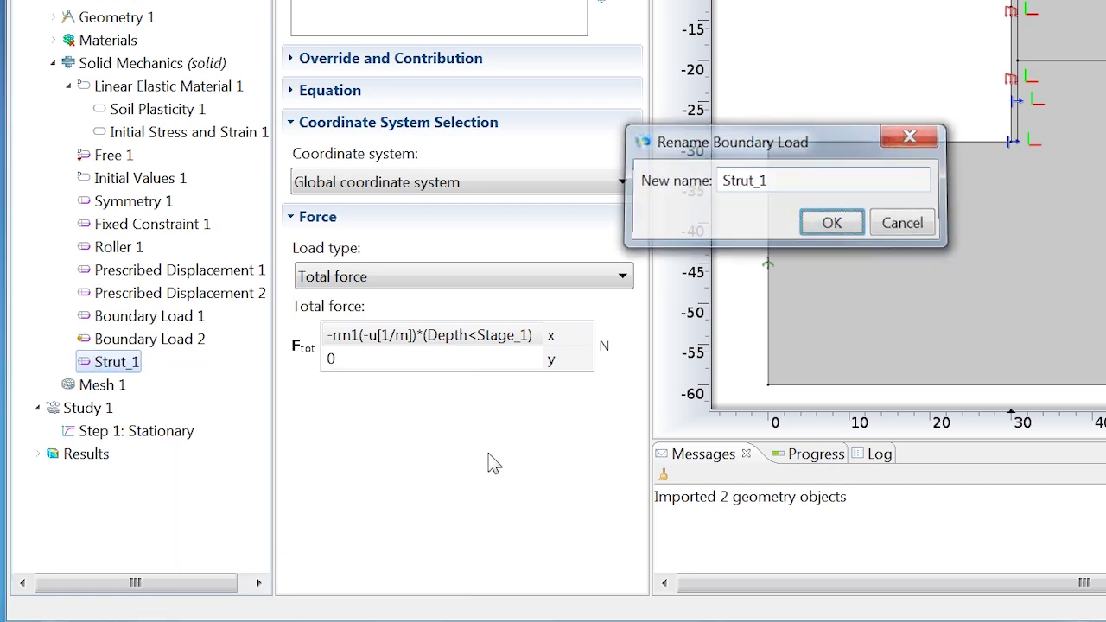
Duplicate Strut_1 twice, creating Strut_1.1 and Strut_1.2.
right_click(128, 367)
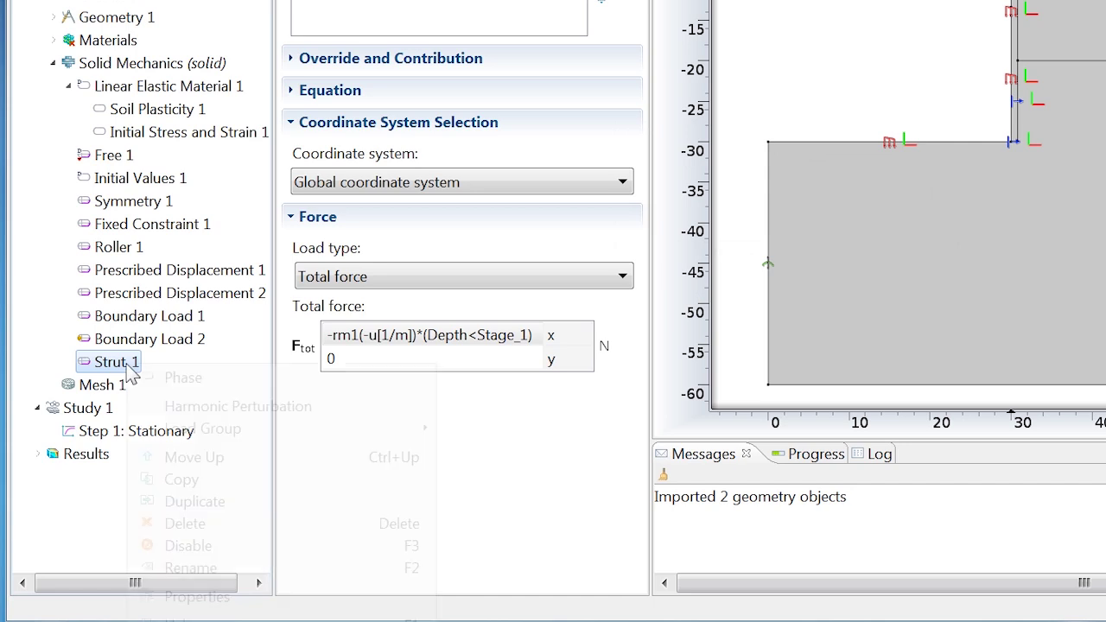
left_click(177, 498)
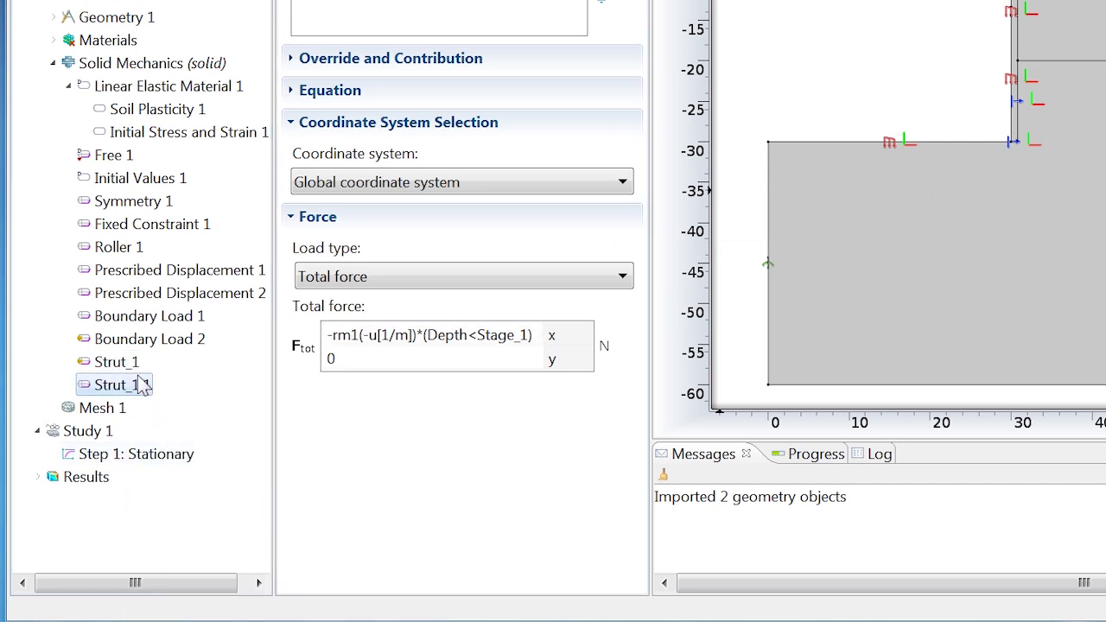
right_click(135, 367)
left_click(190, 527)
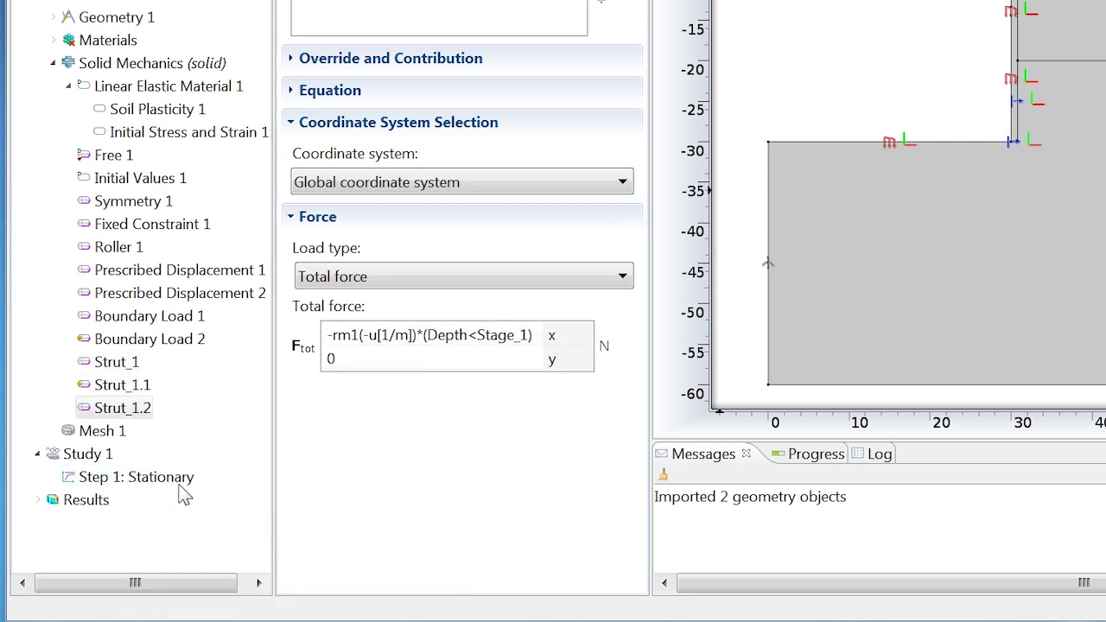
Move Strut_1.1 from its old boundary onto wall boundary 15.
left_click(136, 388)
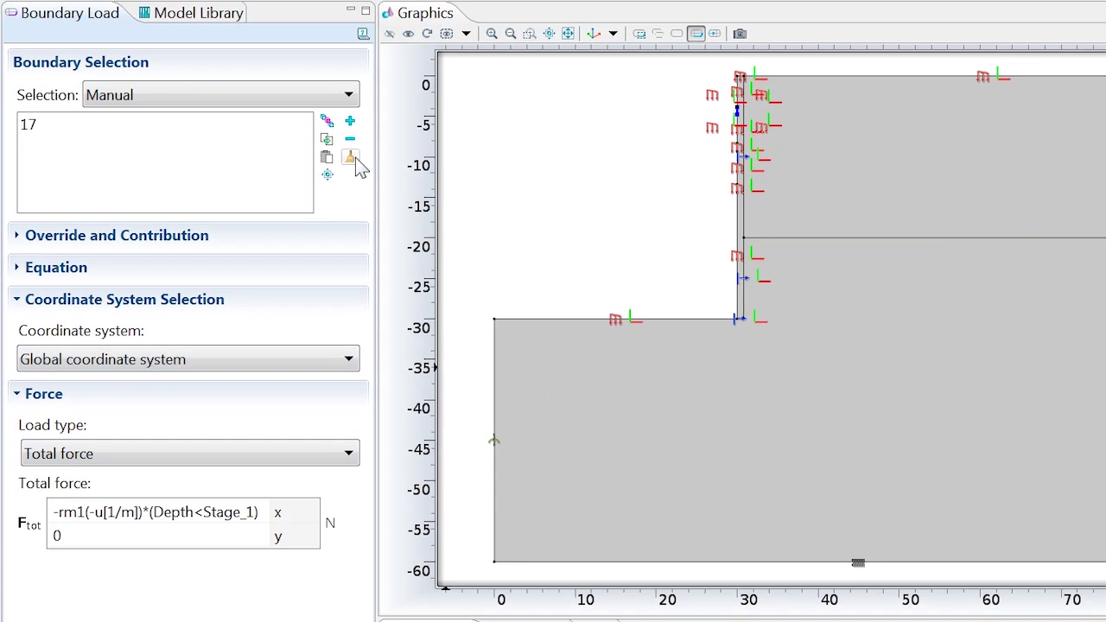
left_click(350, 157)
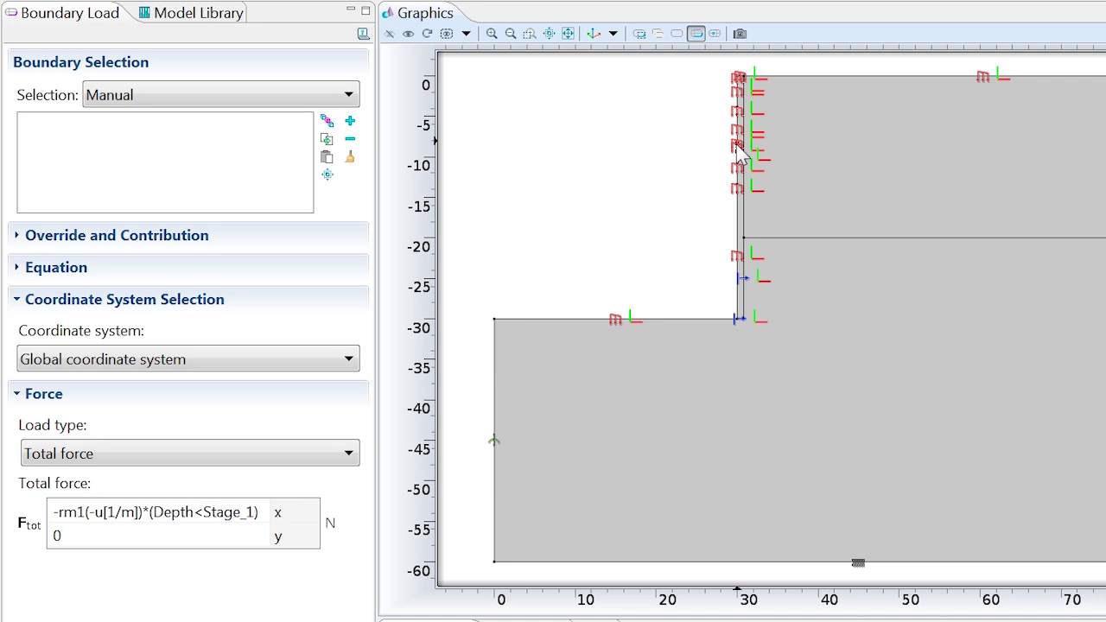
left_click(739, 151)
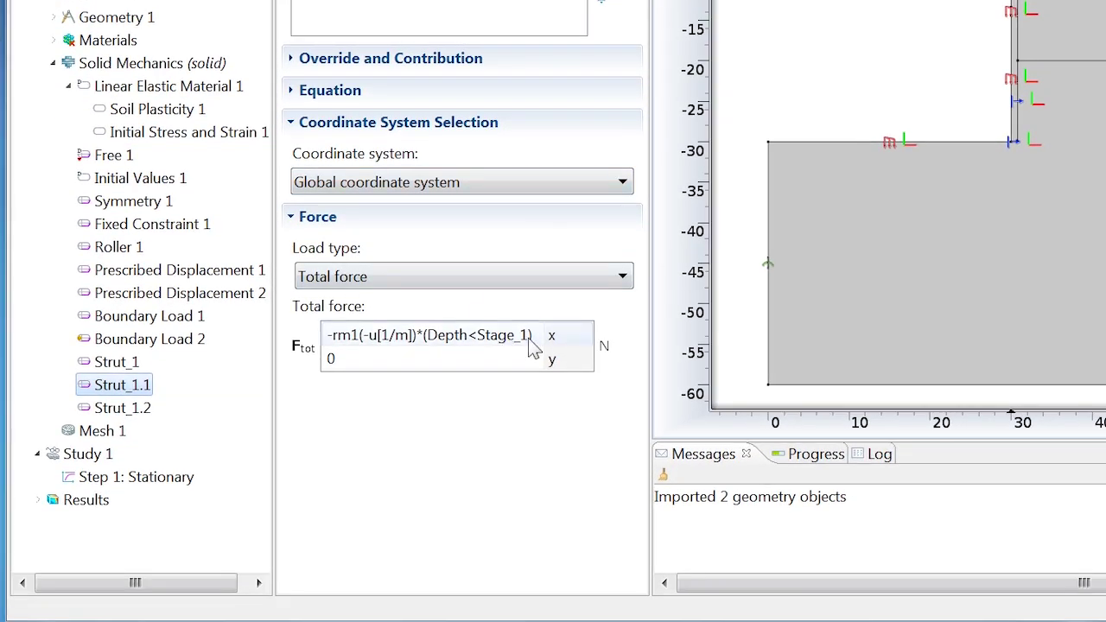
Change Strut_1.1's force to use Stage_2 and rename it Strut_2.
left_click(533, 344)
key("Left")
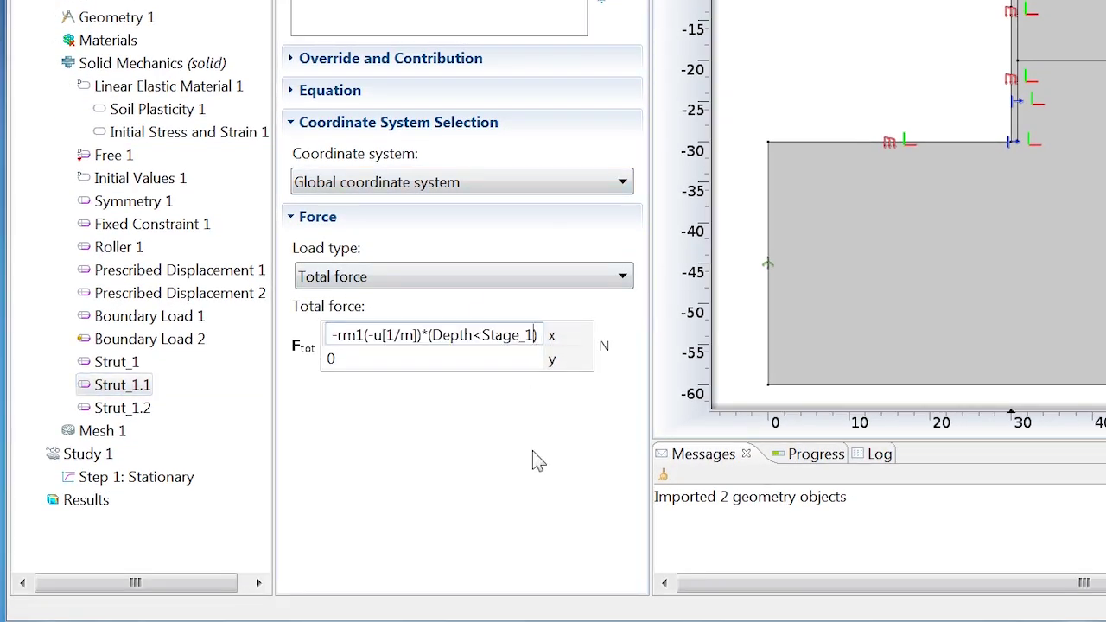
key("BackSpace")
type("2")
key("Return")
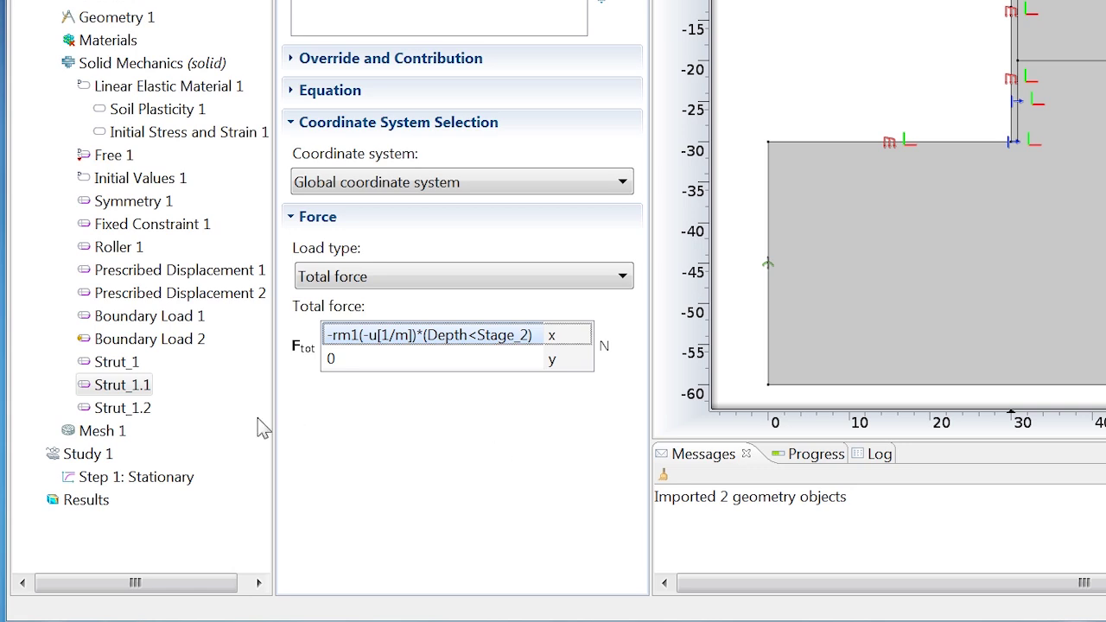
right_click(140, 385)
left_click(204, 318)
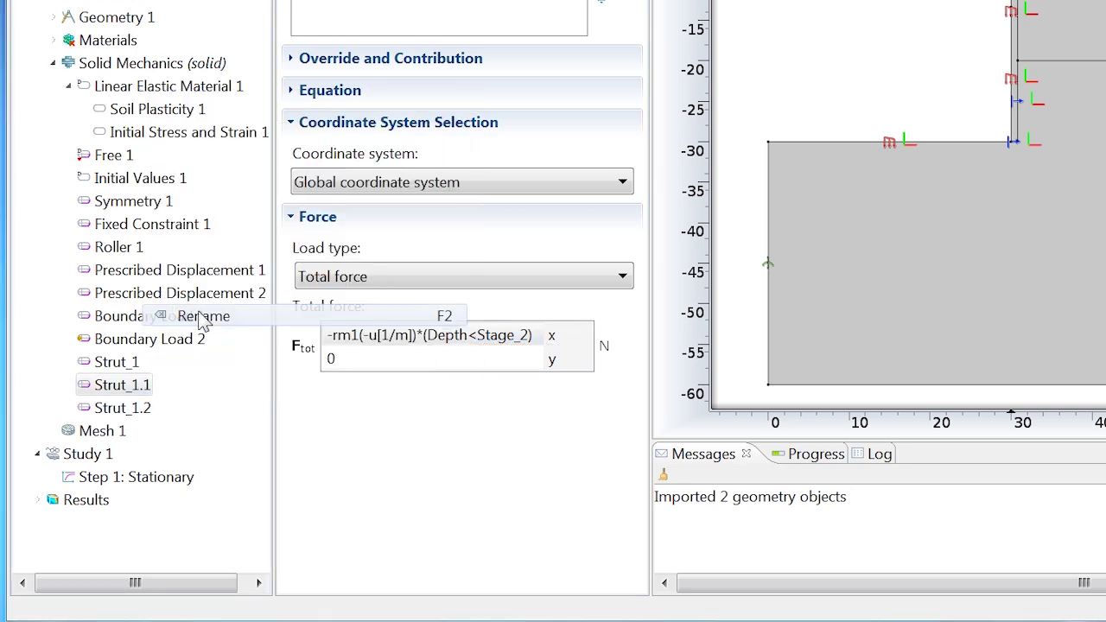
key("End")
key("BackSpace")
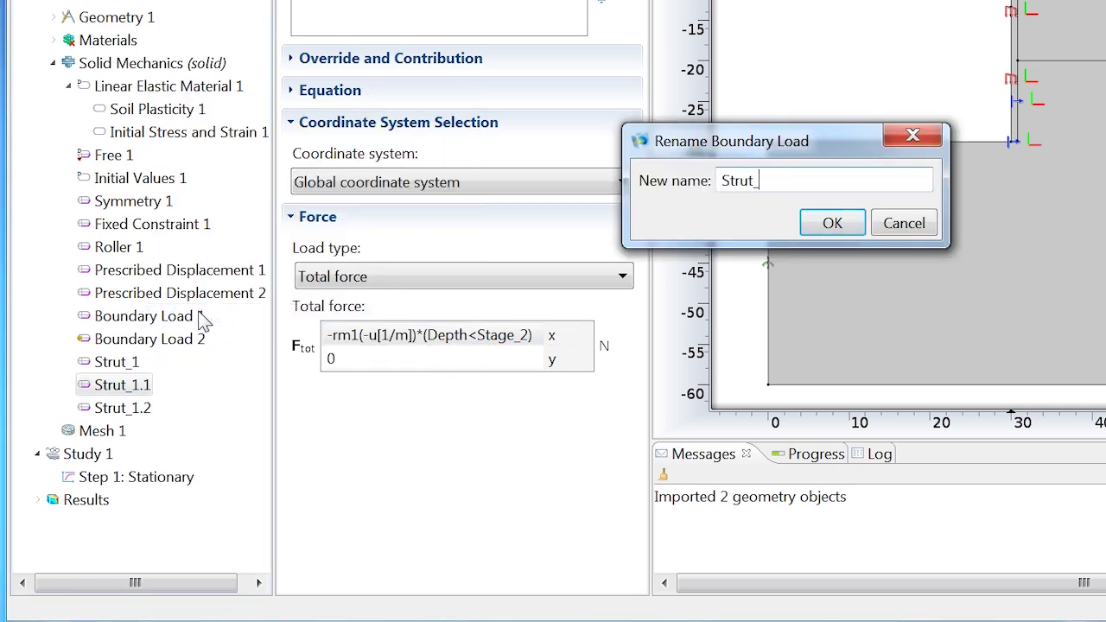
type("2")
key("Return")
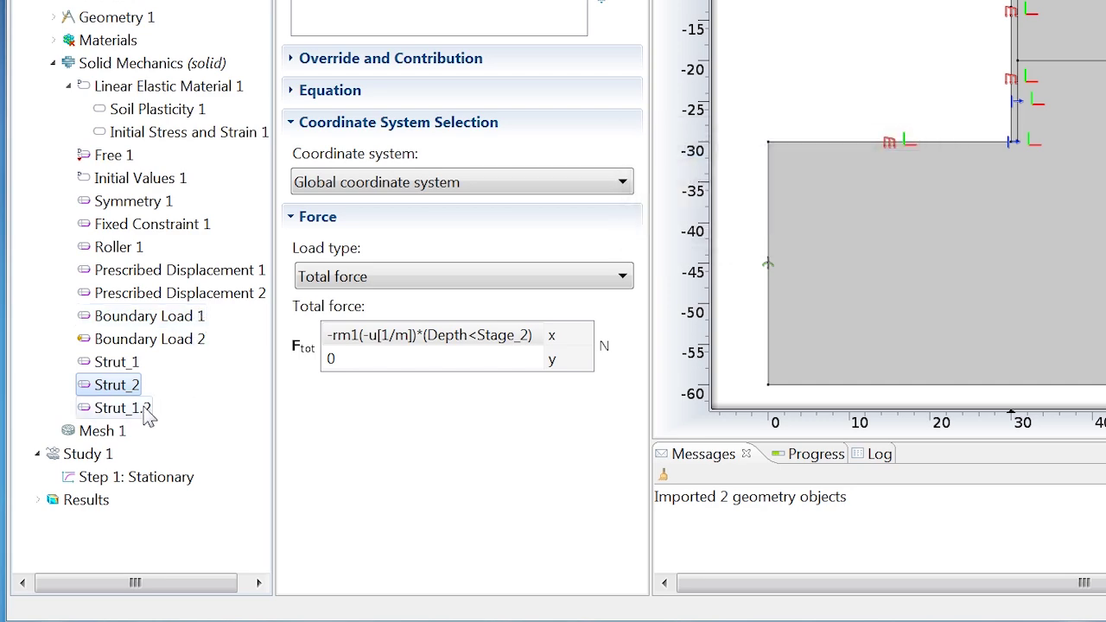
Move Strut_1.2 to wall boundary 13 with force -rm1(-u[1/m])*(Depth<Stage_3).
left_click(143, 412)
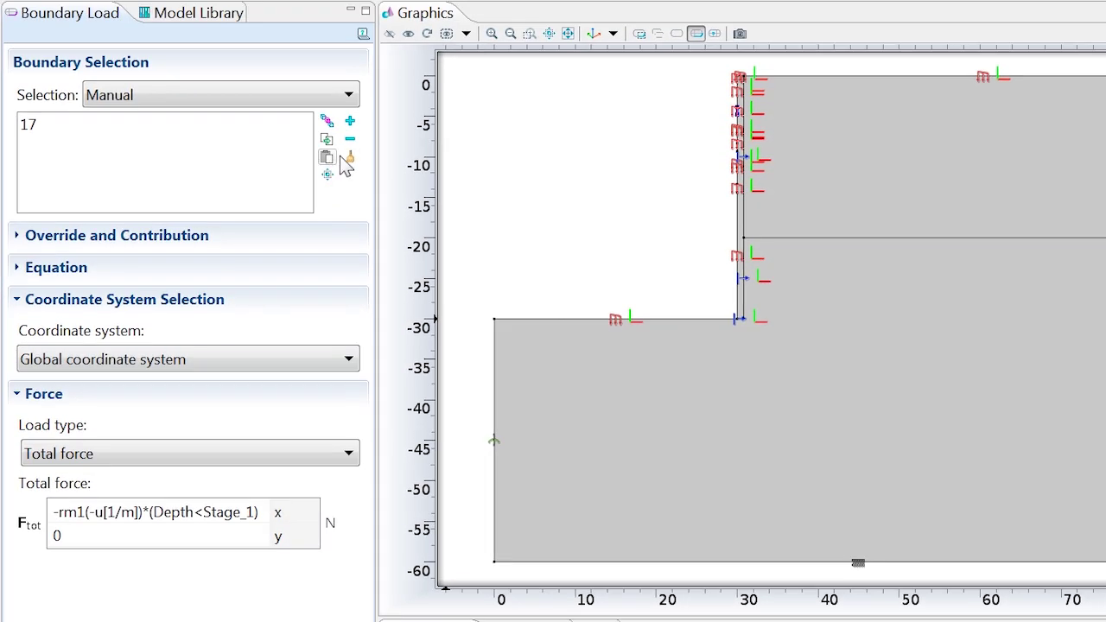
left_click(350, 156)
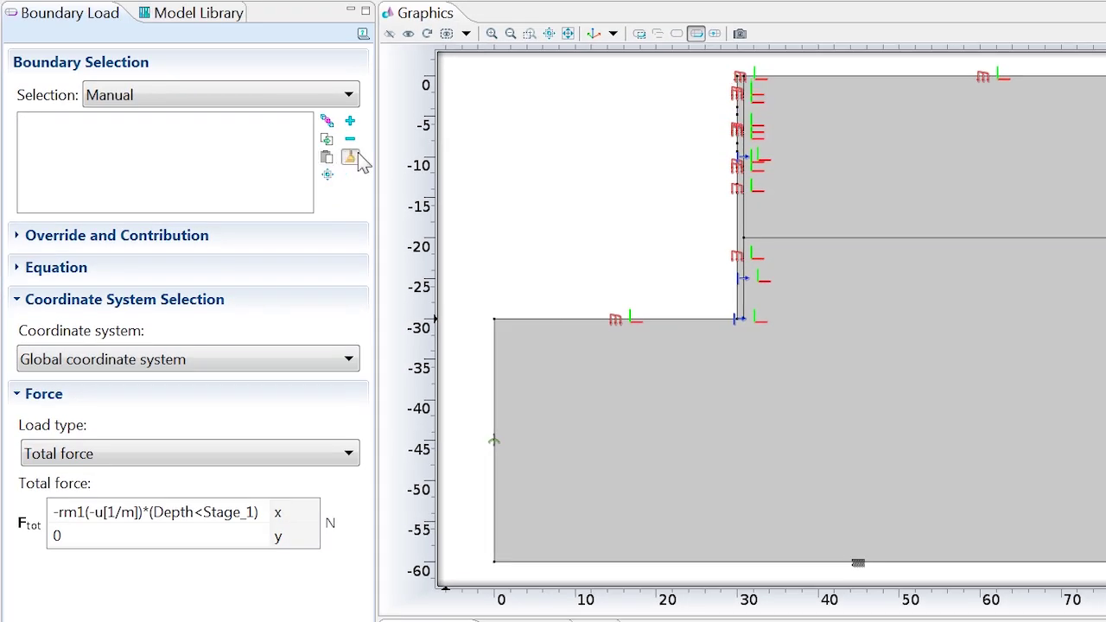
left_click(741, 198)
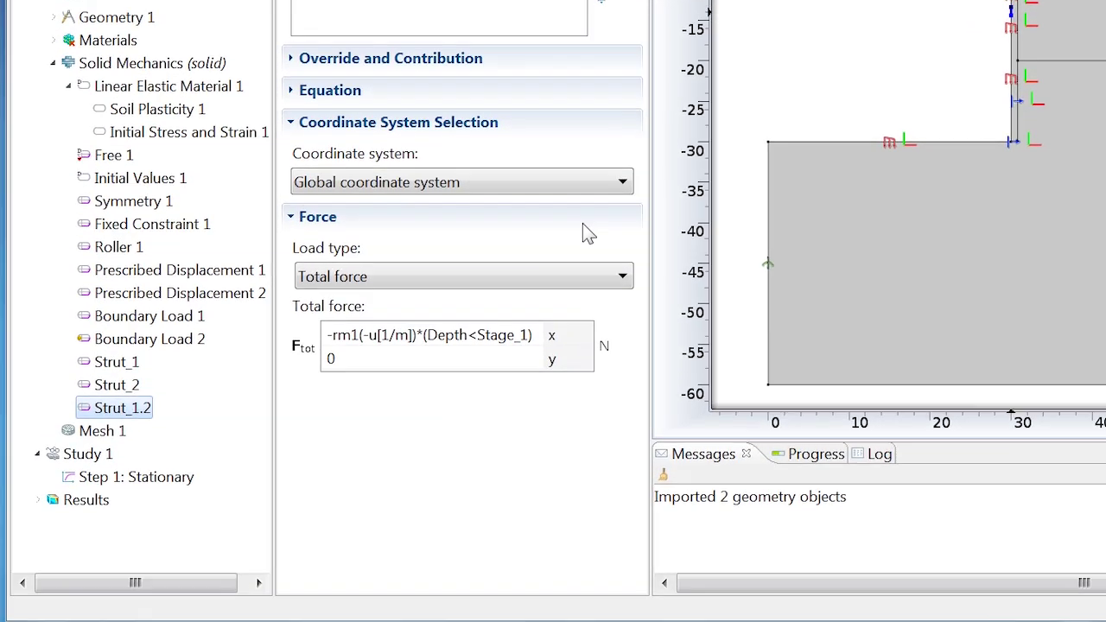
left_click(482, 339)
left_click(527, 336)
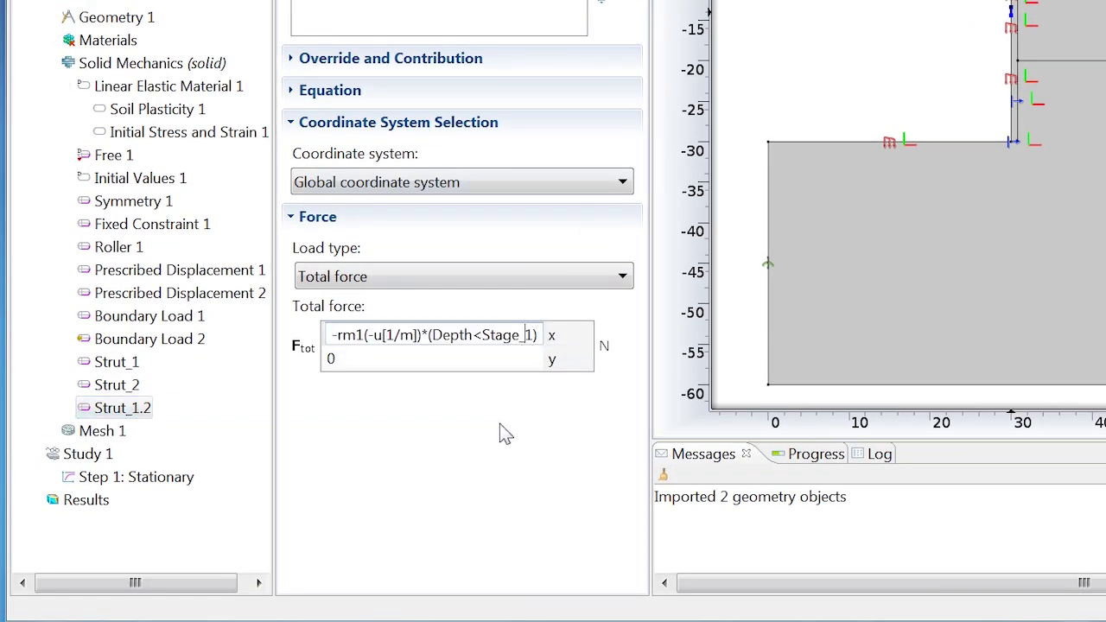
type("3")
key("Return")
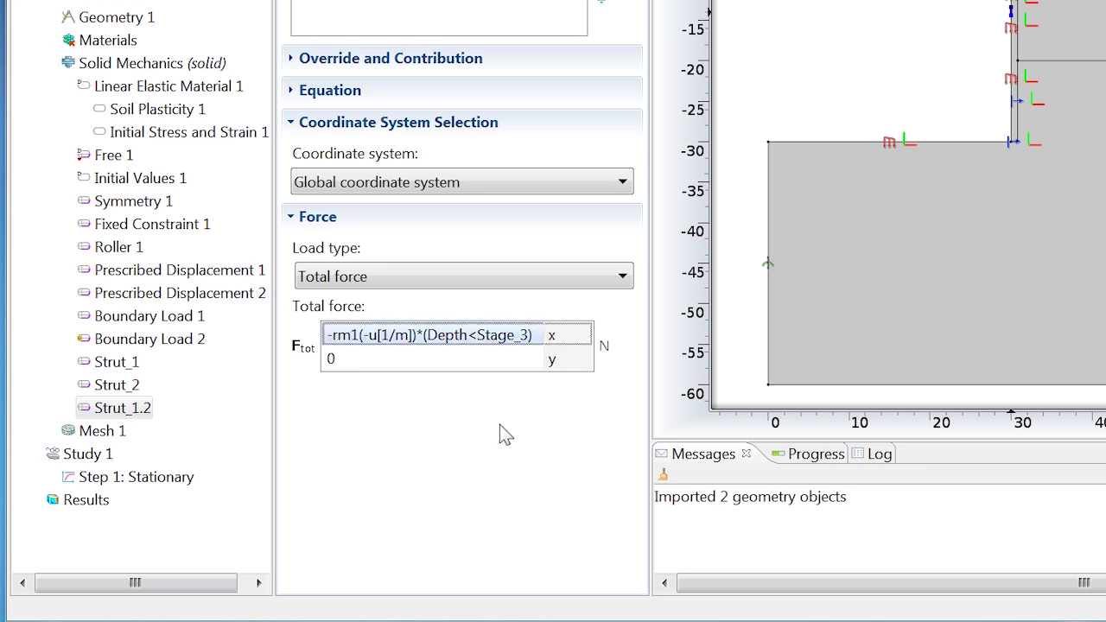
Rename Strut_1.2 to Strut_3.
right_click(140, 410)
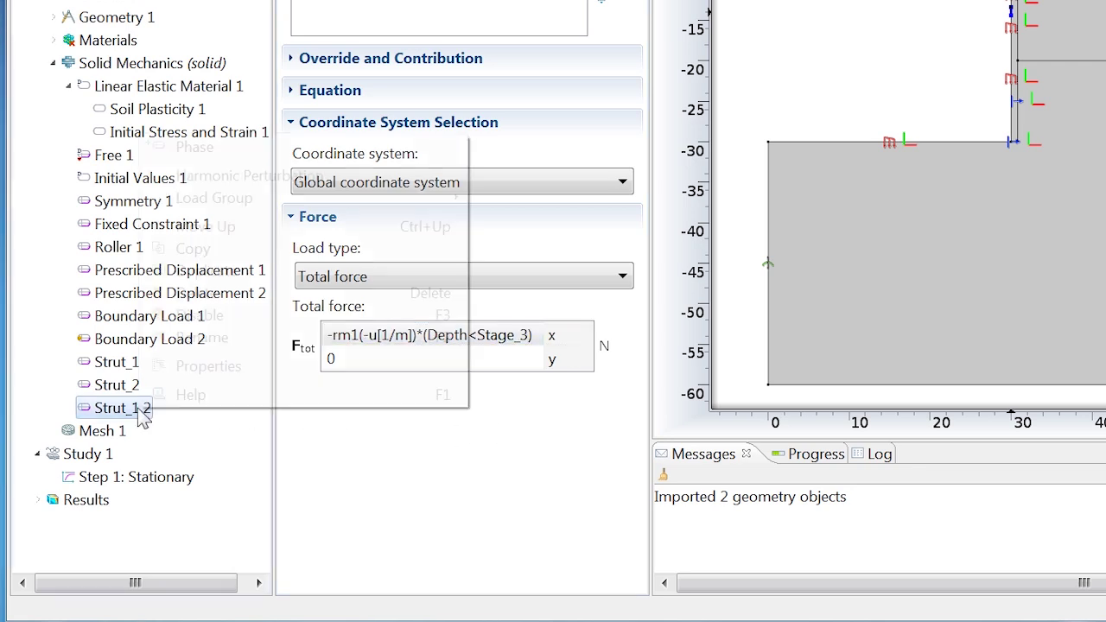
left_click(204, 338)
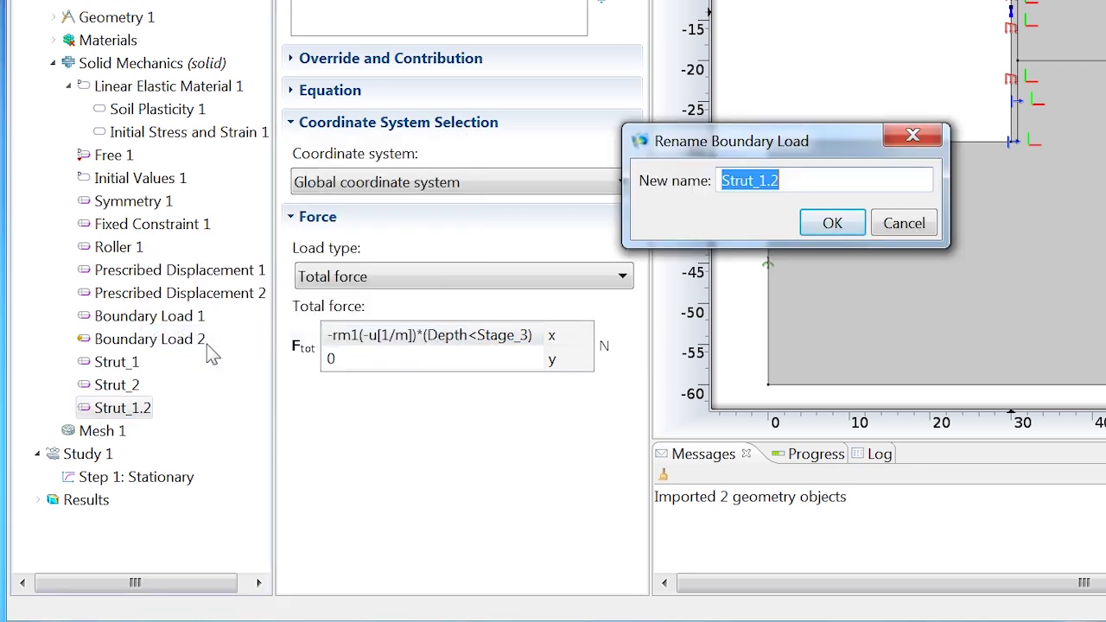
key("End")
key("BackSpace")
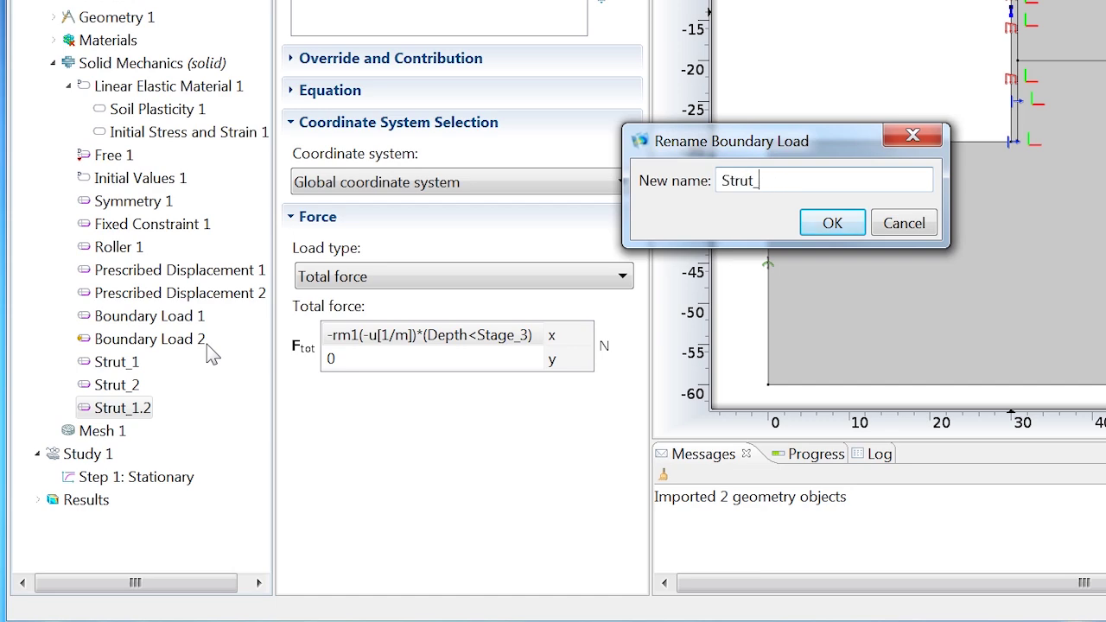
type("3")
key("Return")
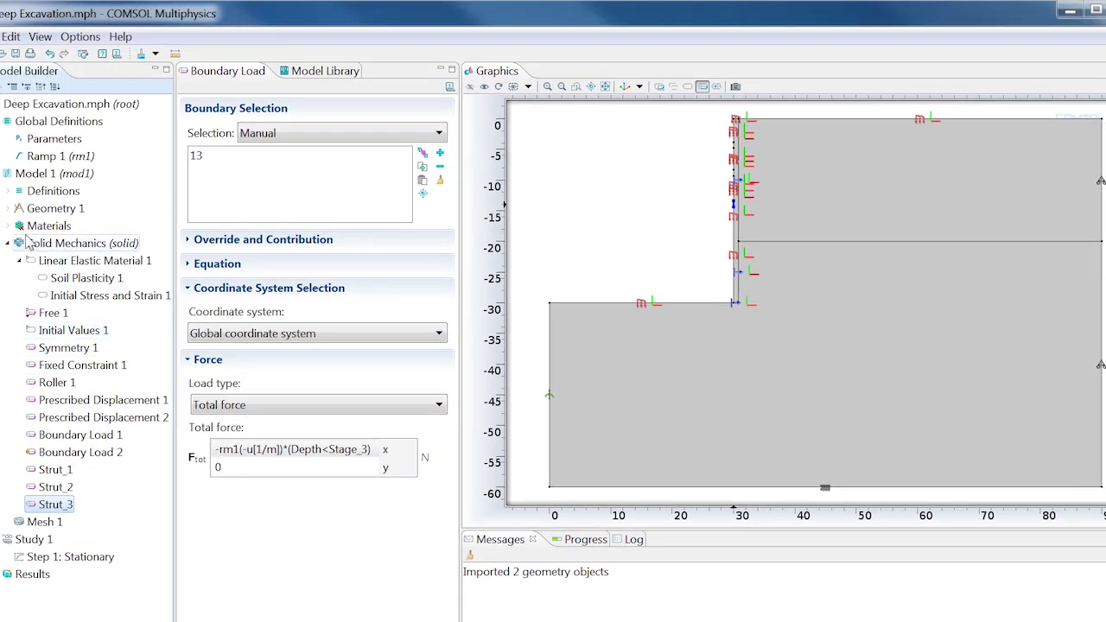
Assign the lower domain to Soil, lower layer and wall domain 3 to the retaining wall material.
left_click(39, 227)
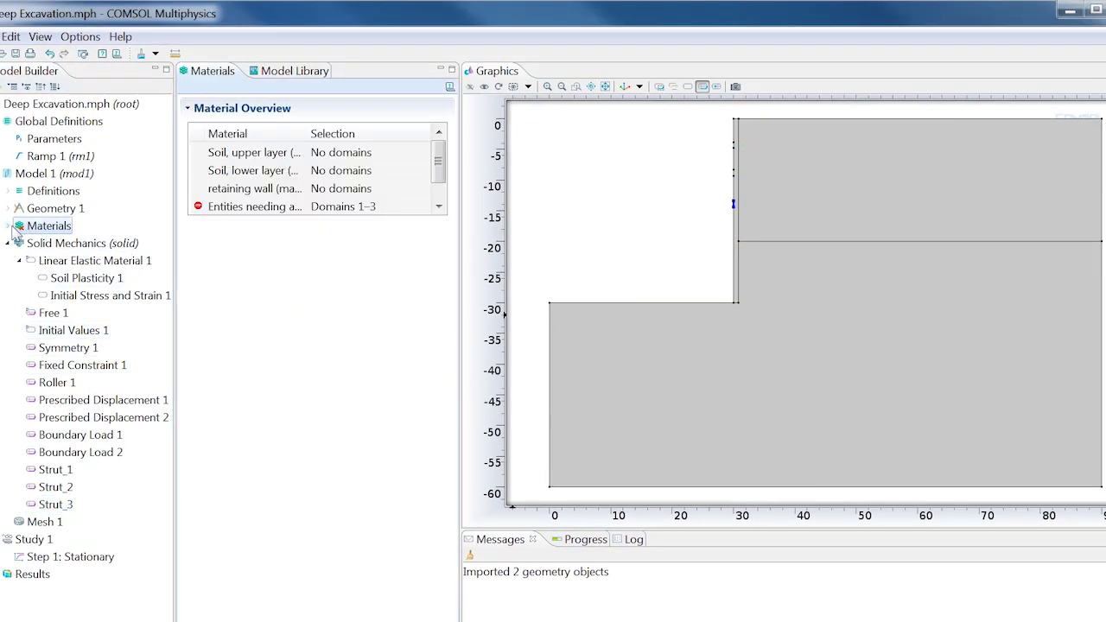
left_click(8, 225)
left_click(76, 242)
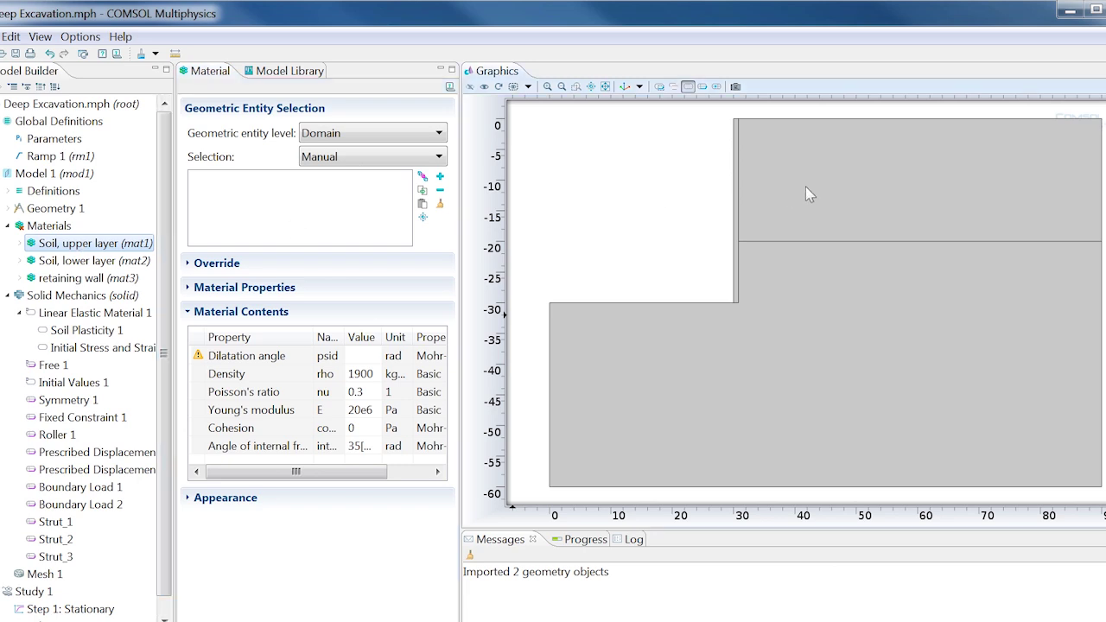
left_click(136, 261)
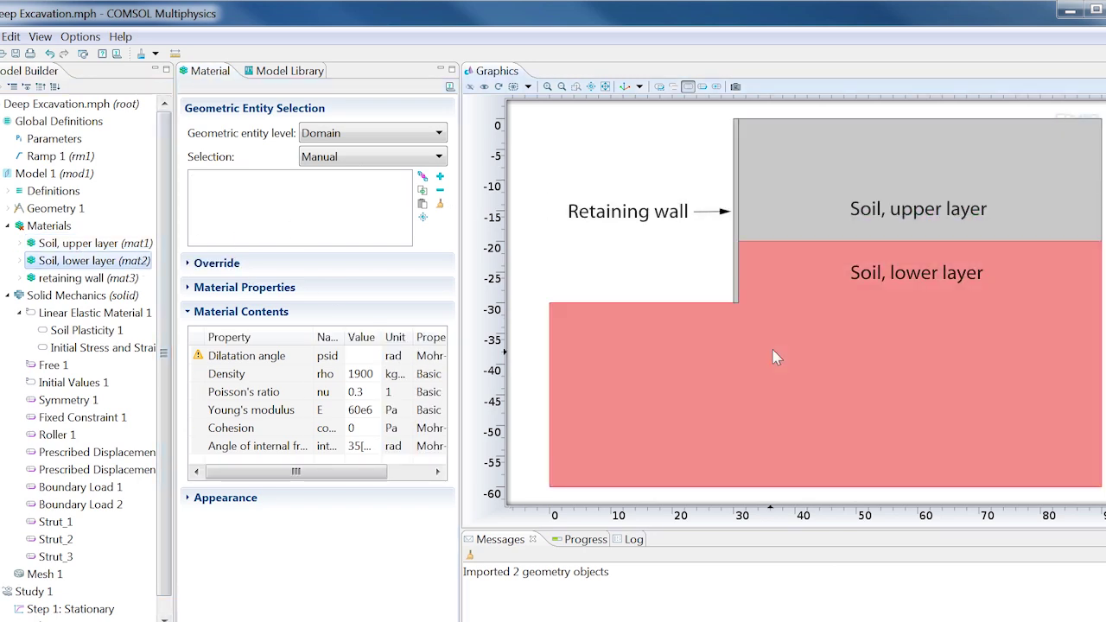
left_click(762, 356)
left_click(138, 279)
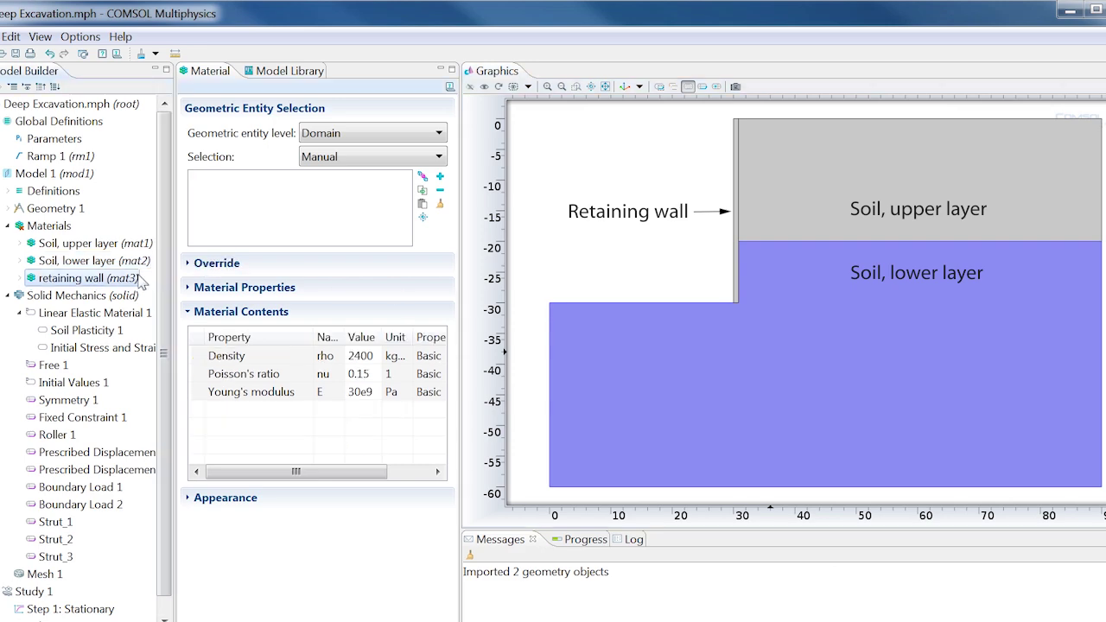
left_click(736, 226)
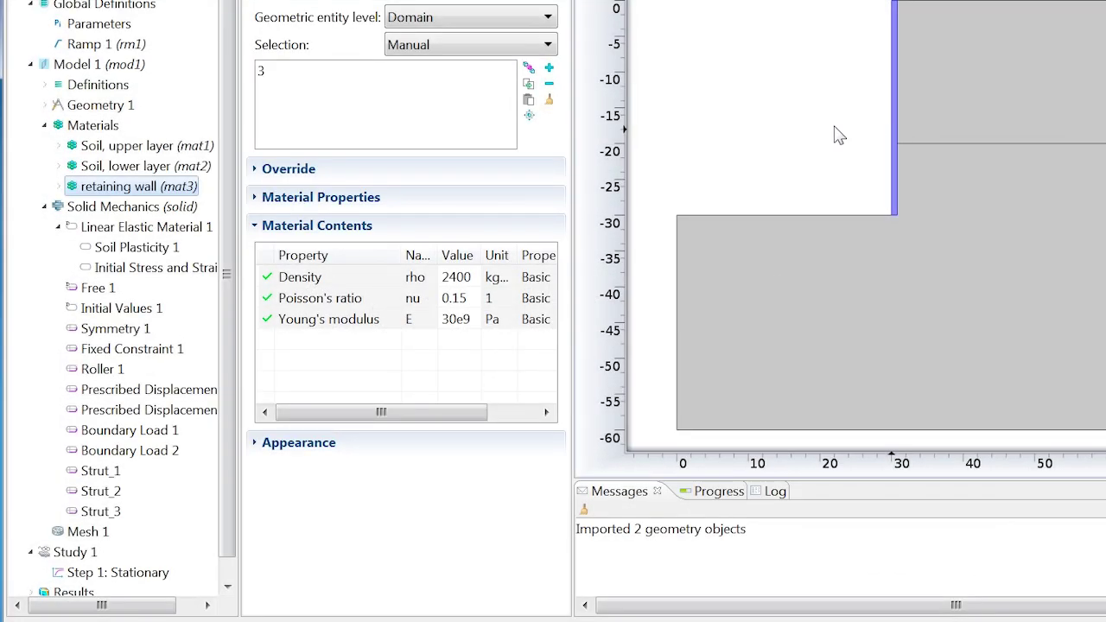
scroll(227, 420, "down", 2)
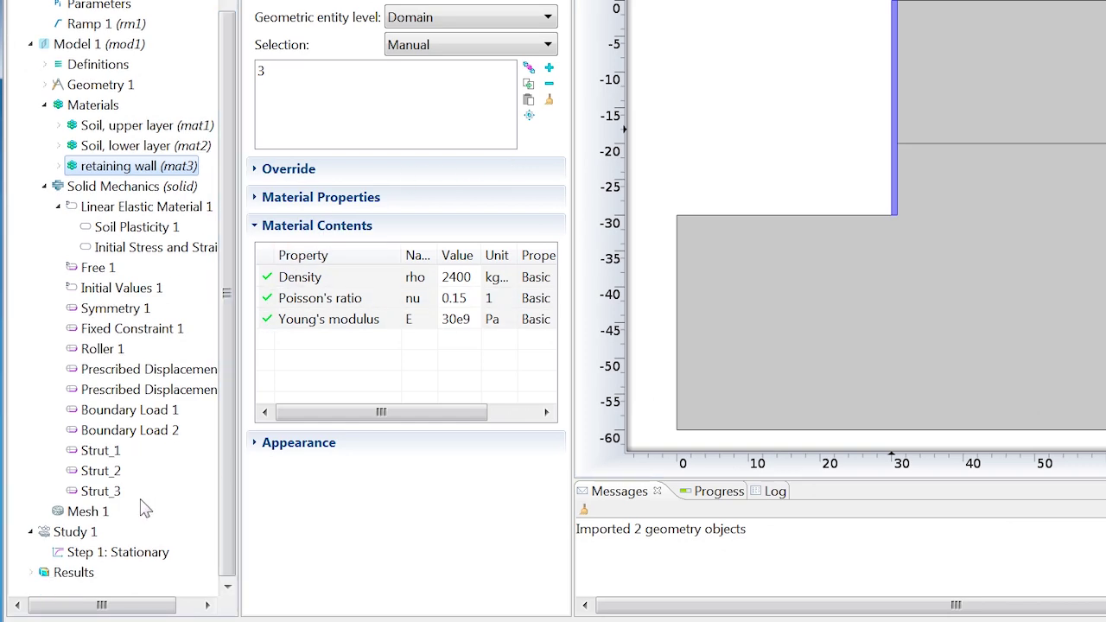
Add a mapped mesh to Mesh 1 applied to wall domain 3.
left_click(91, 513)
right_click(95, 516)
left_click(173, 143)
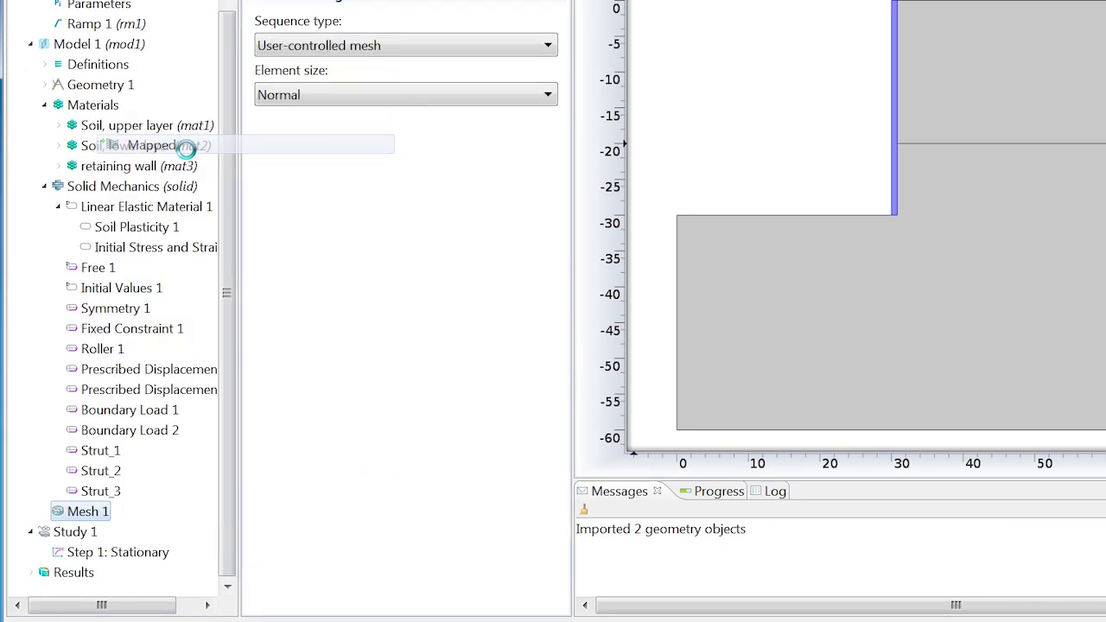
left_click(383, 89)
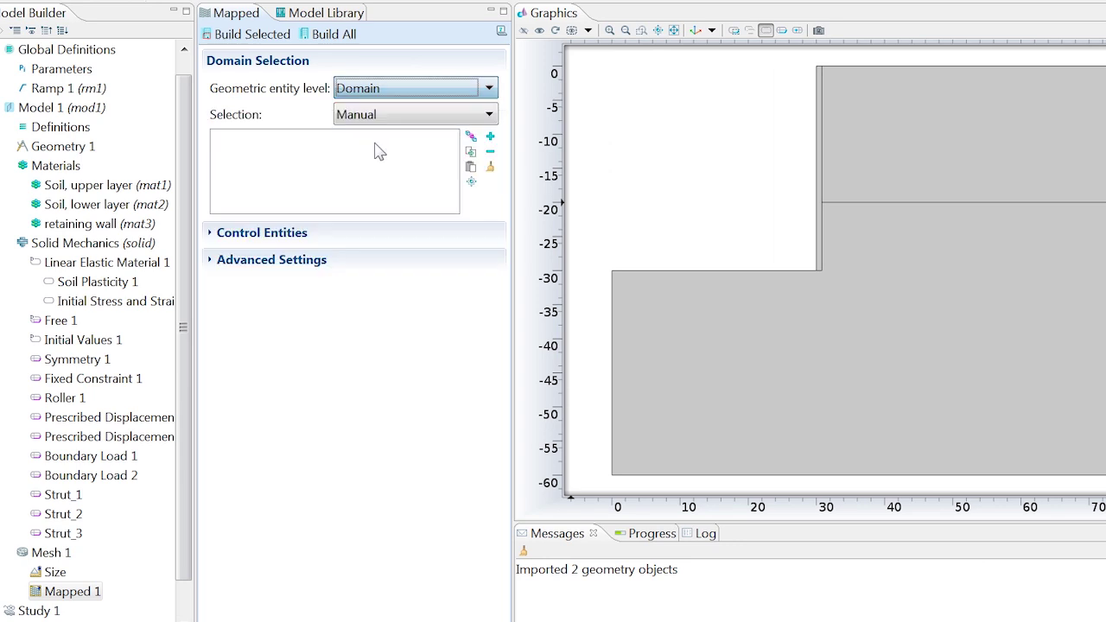
left_click(820, 239)
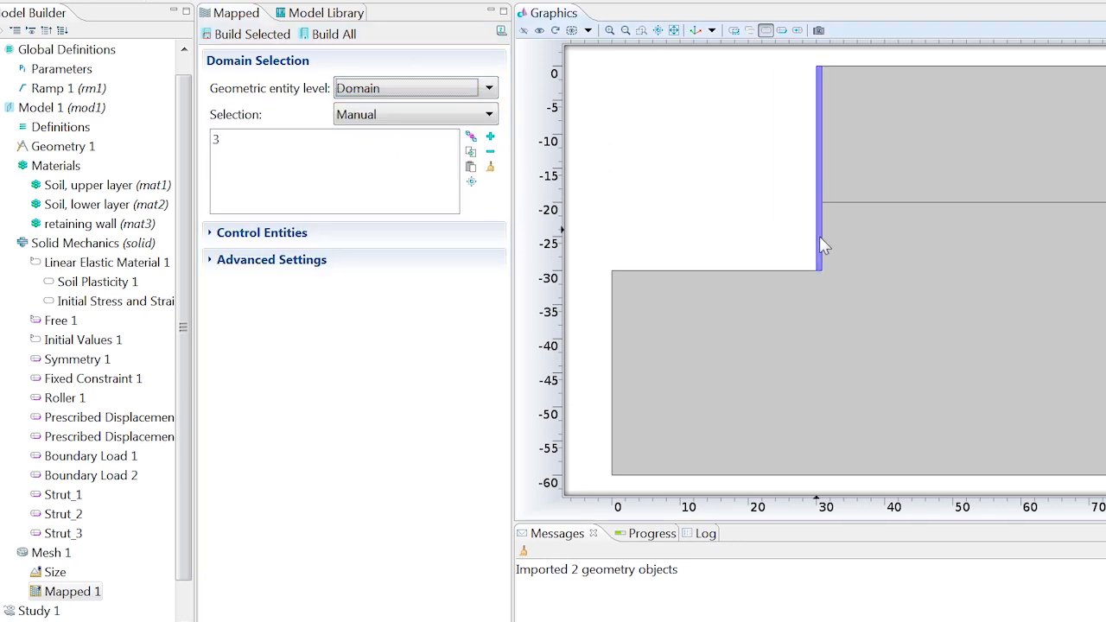
Add mapped mesh distributions: 60 elements on boundary 20 and 2 on boundary 12.
right_click(73, 591)
left_click(251, 429)
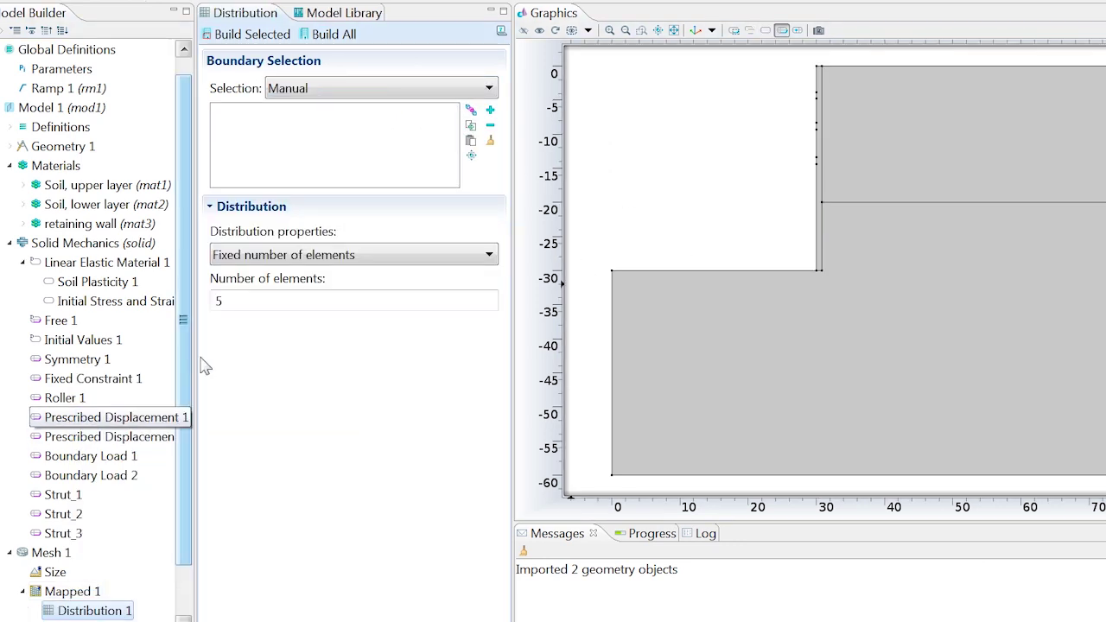
left_click(823, 192)
left_click_drag(285, 302, 212, 333)
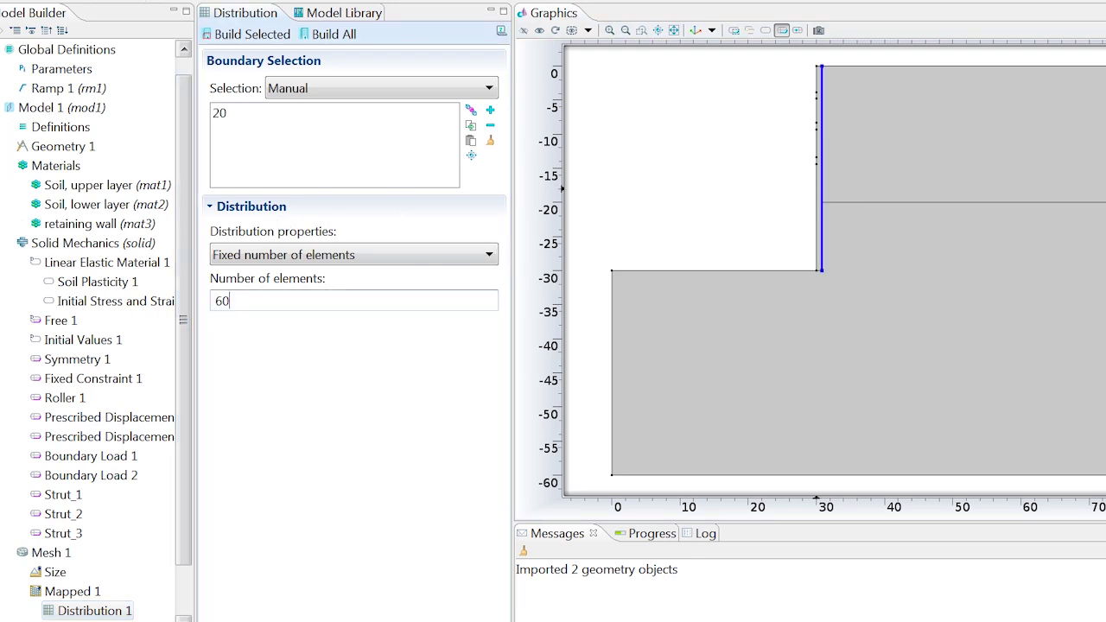
left_click(73, 591)
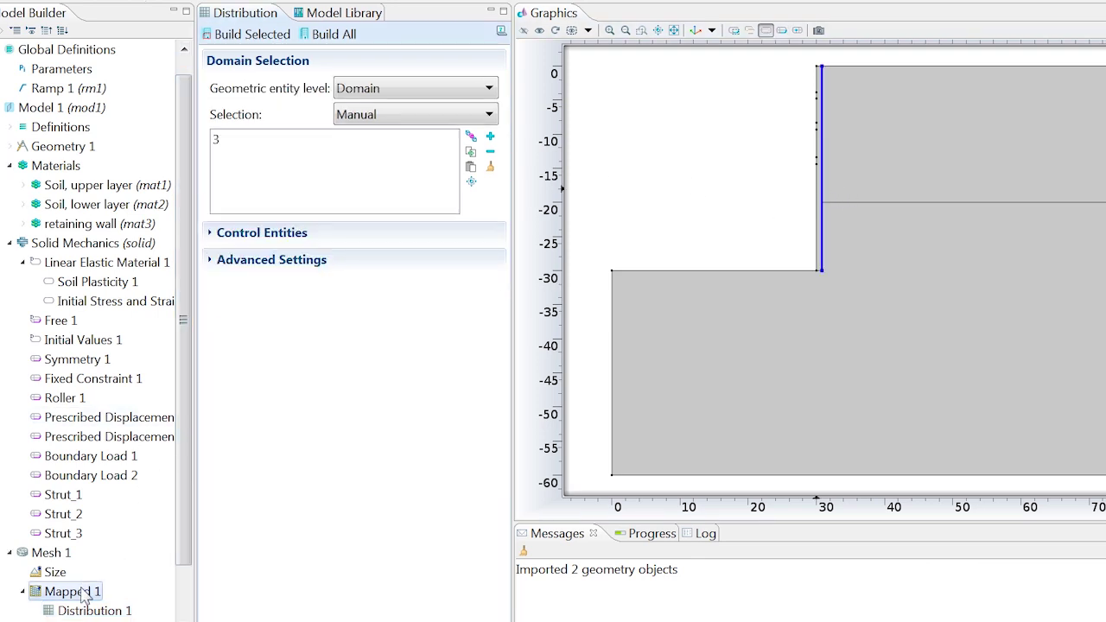
right_click(80, 591)
left_click(145, 411)
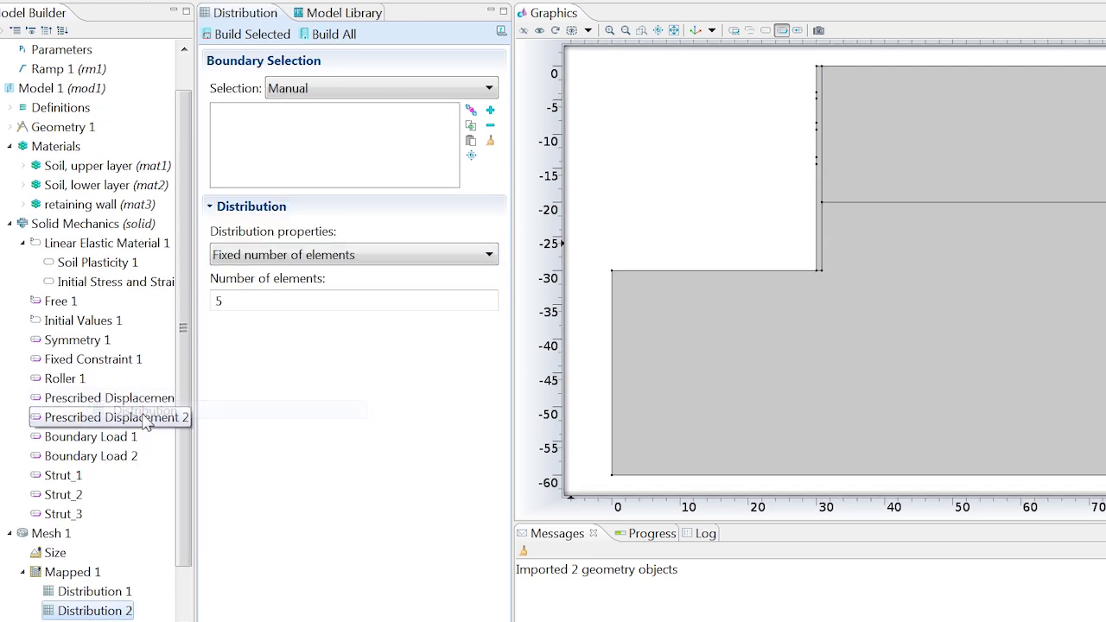
left_click(819, 272)
left_click_drag(241, 294, 216, 312)
type("2")
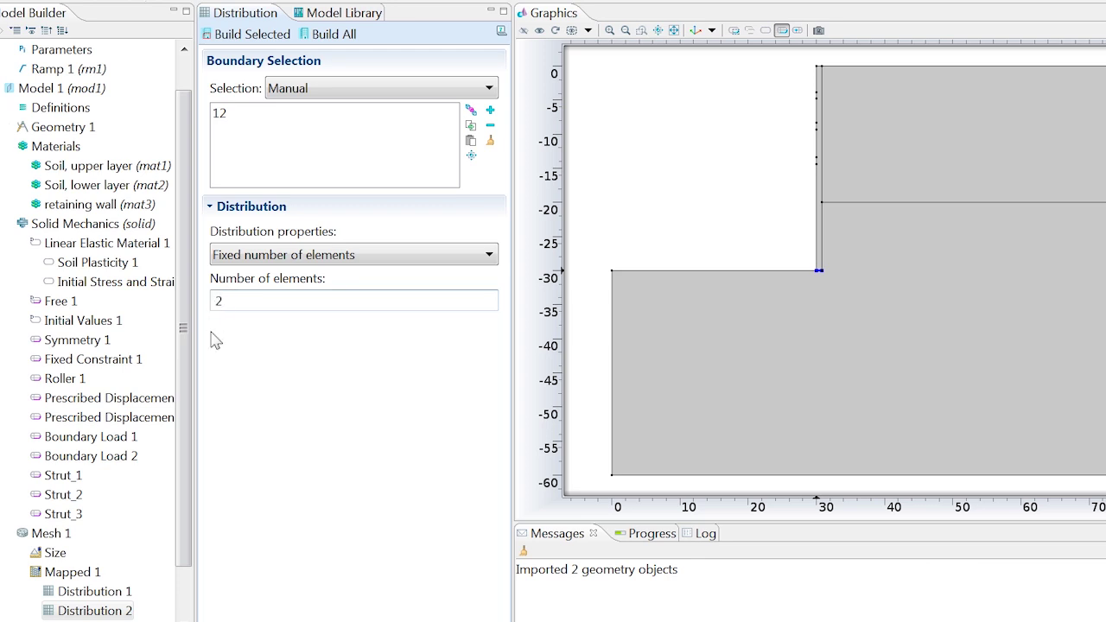
Add a free triangular mesh for the remaining domains with Finer element size.
right_click(69, 533)
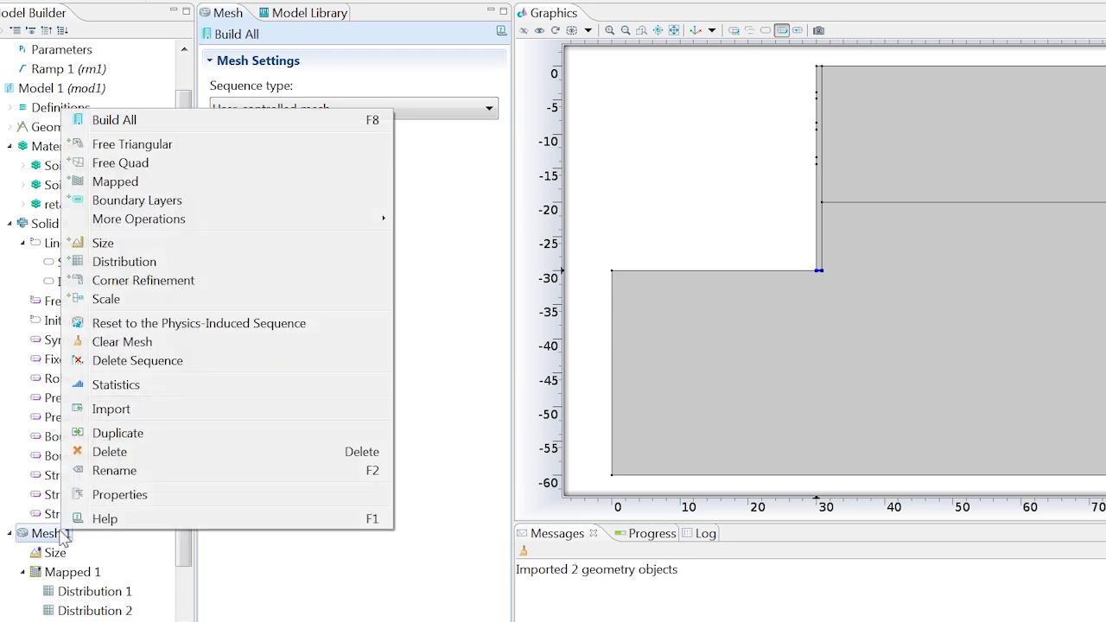
left_click(216, 147)
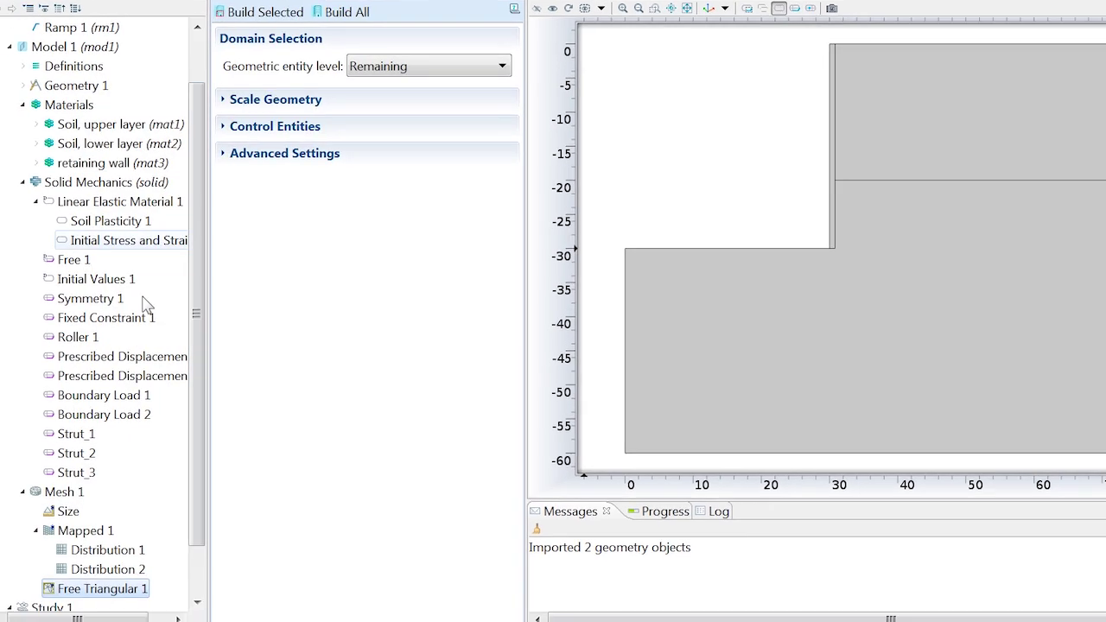
right_click(117, 558)
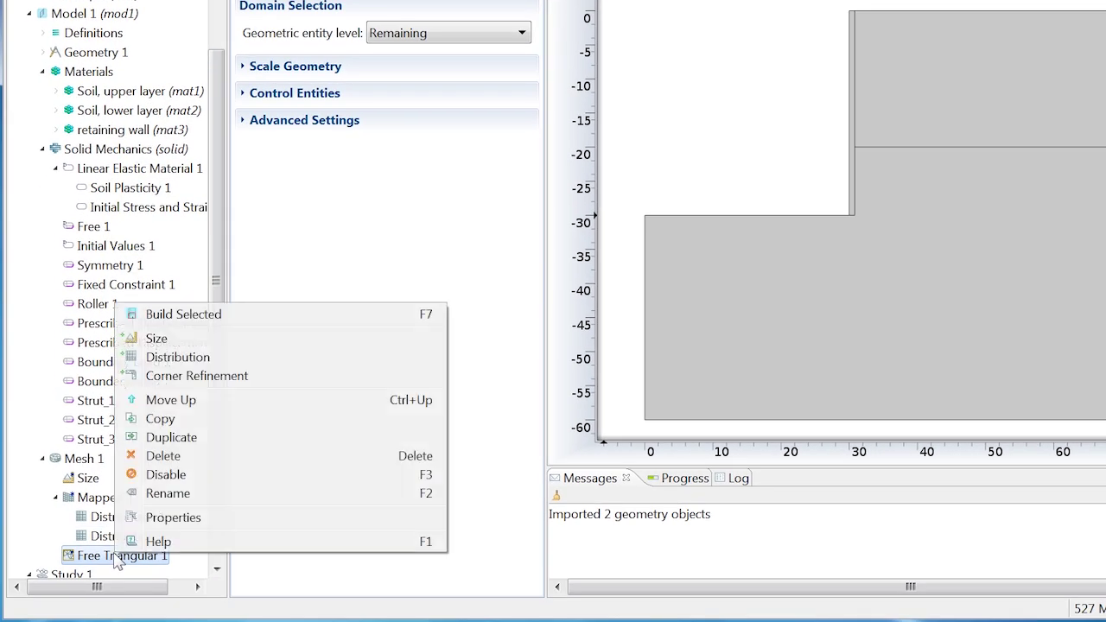
left_click(204, 338)
left_click(384, 144)
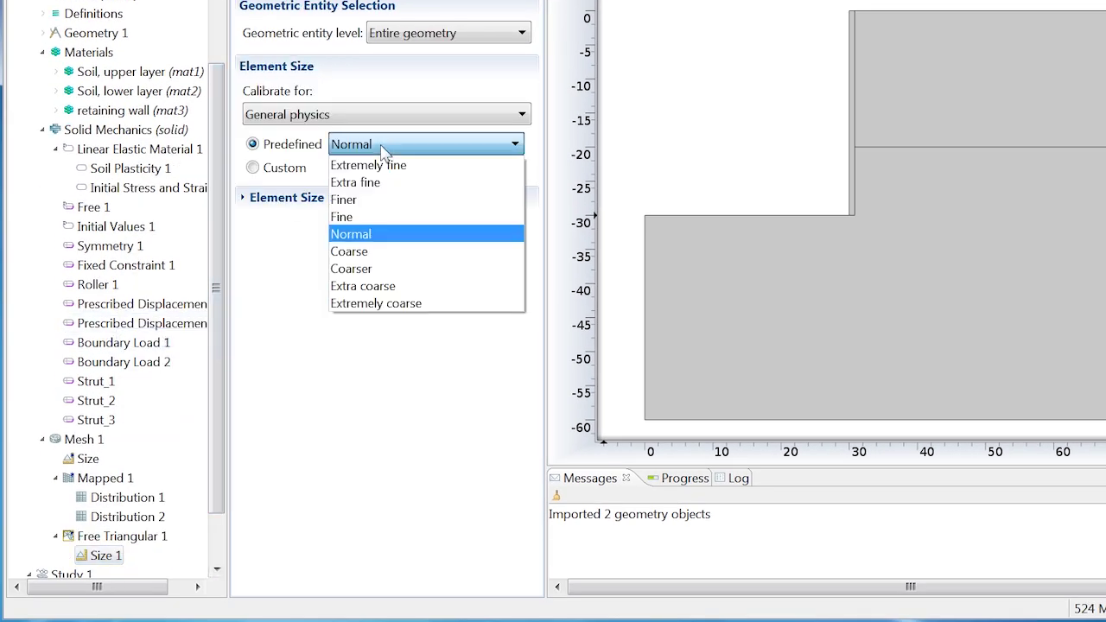
left_click(372, 201)
Add three edge distributions to the free triangular mesh.
right_click(123, 536)
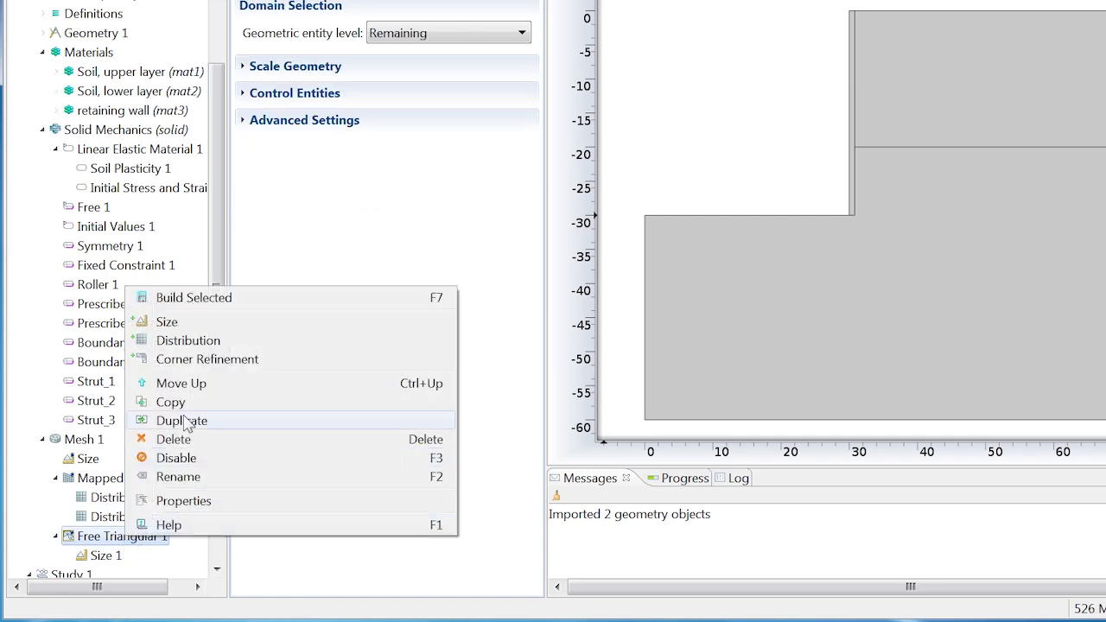
left_click(189, 341)
right_click(131, 521)
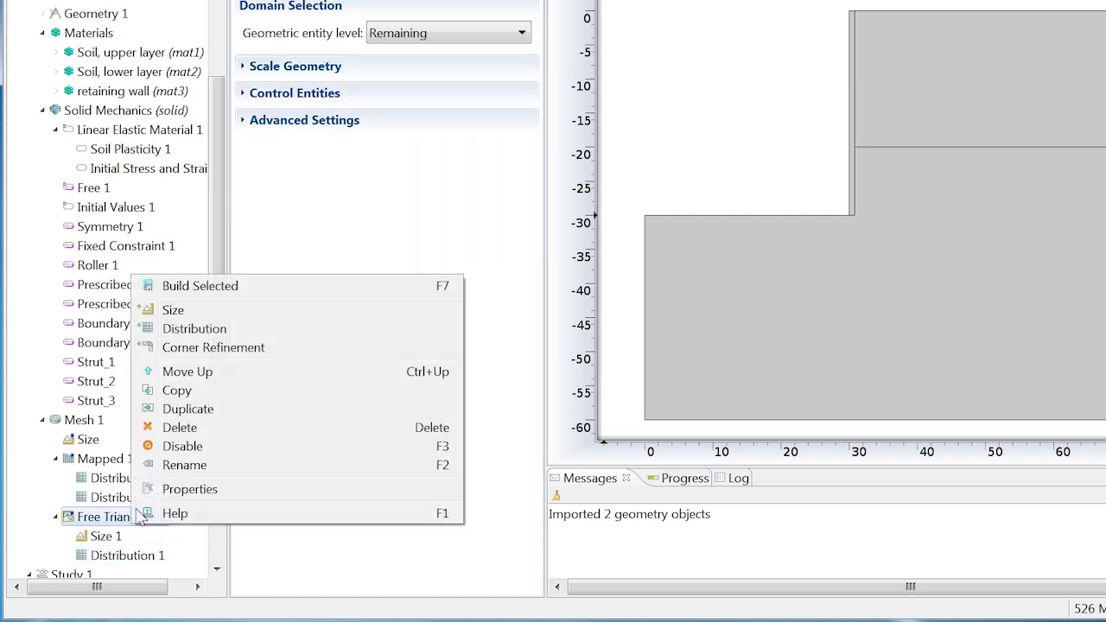
left_click(201, 329)
right_click(131, 496)
left_click(208, 300)
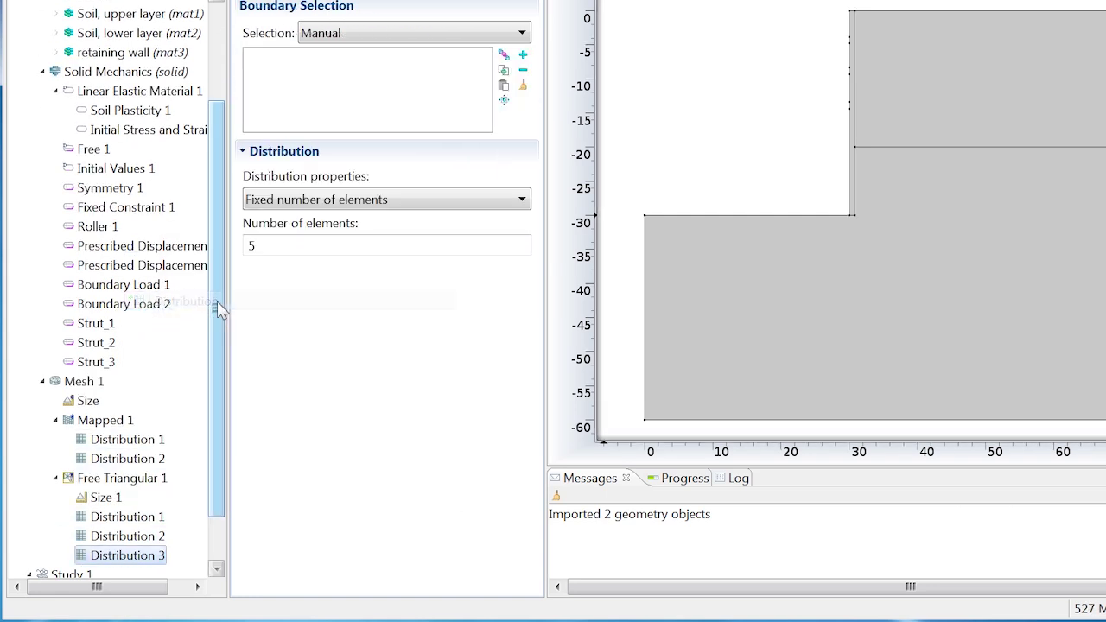
Set the distributions on boundaries 6, 5 and 4 to 40, 5 and 3 elements.
left_click(124, 519)
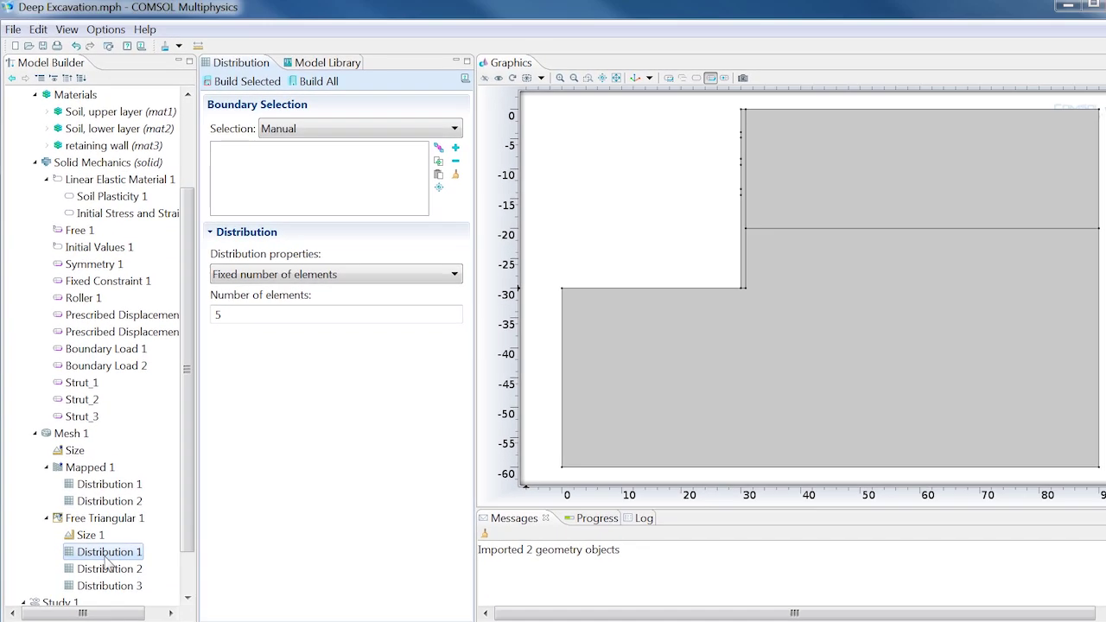
left_click(746, 211)
double_click(234, 315)
type("0")
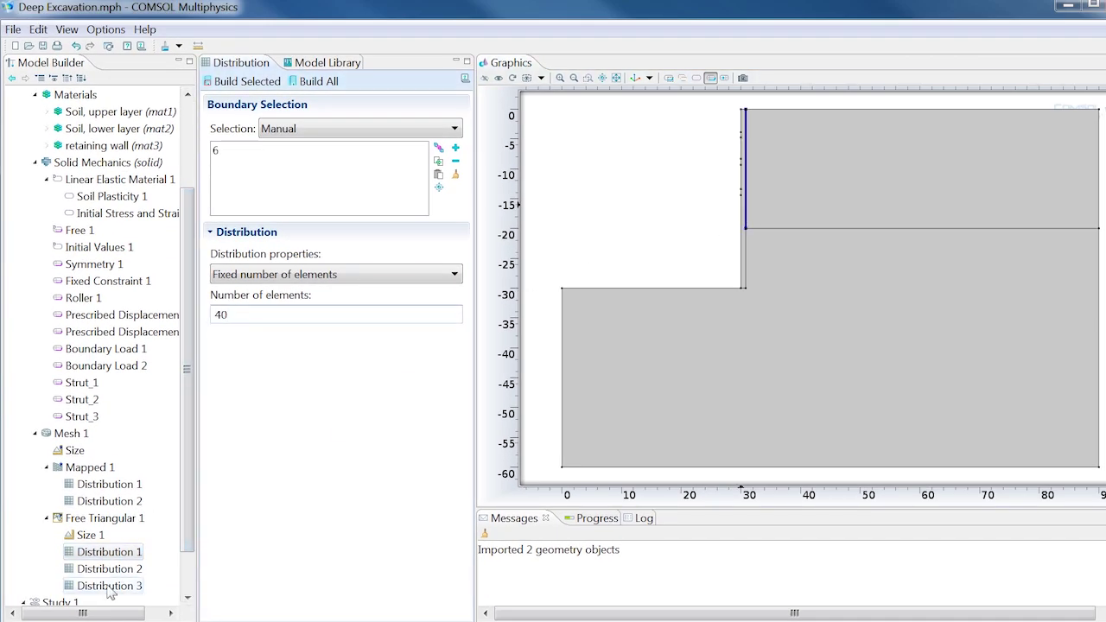
left_click(109, 569)
left_click(745, 252)
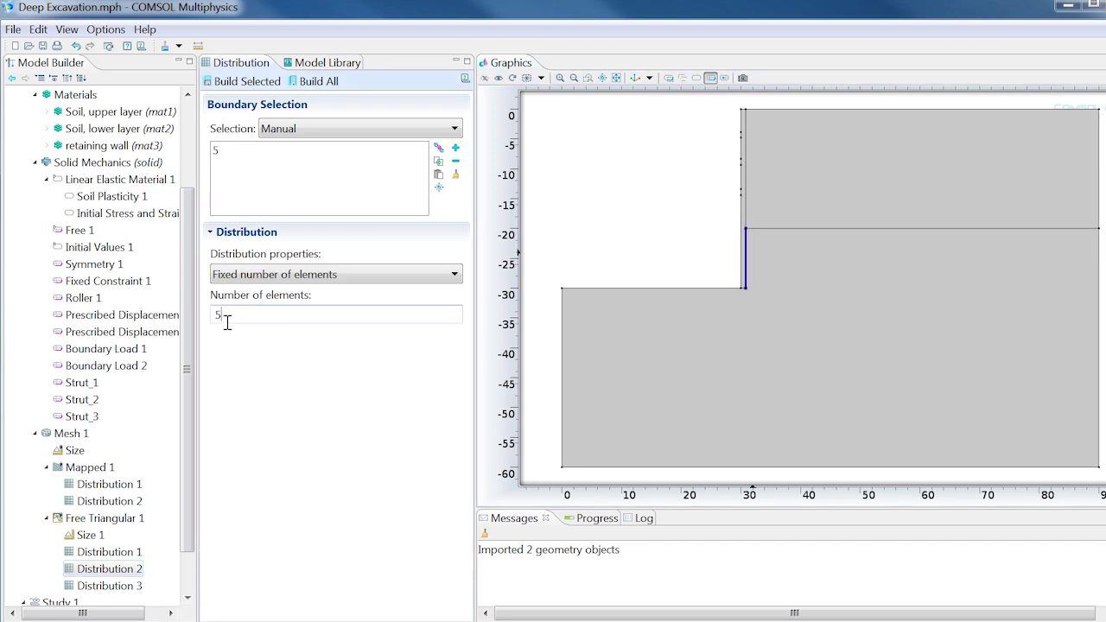
left_click(109, 586)
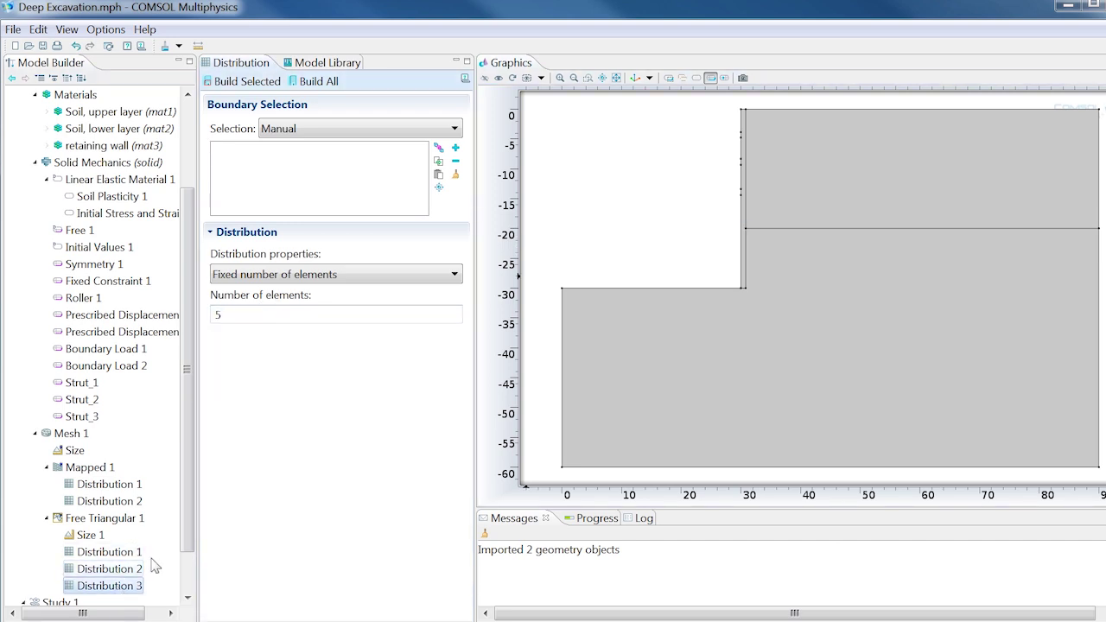
left_click(744, 289)
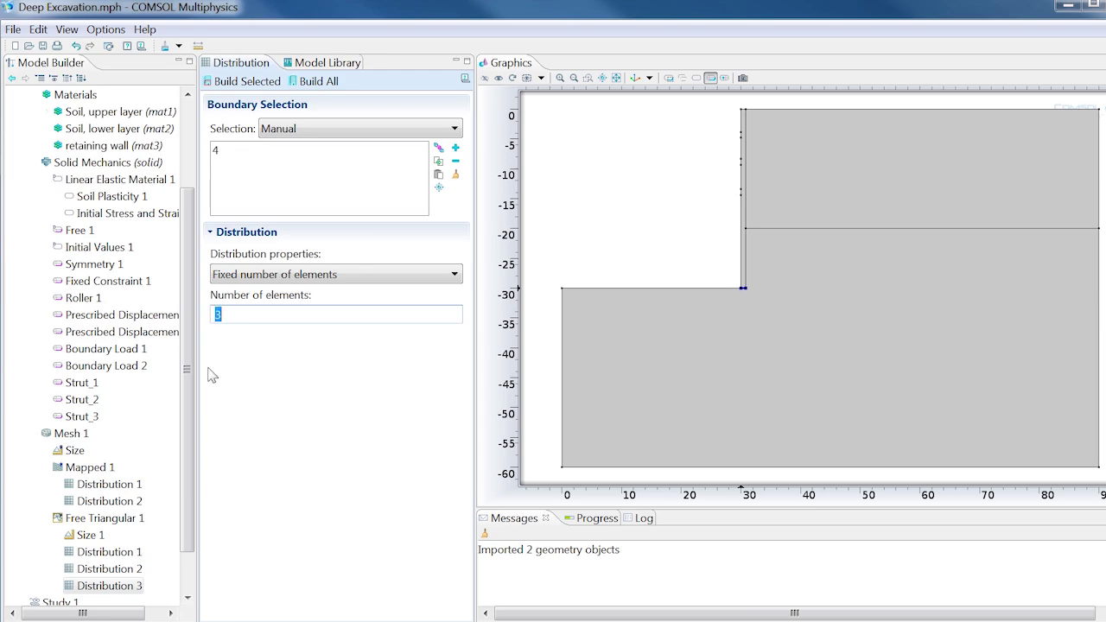
Build the complete 2083-element mesh and inspect it around the wall.
left_click(319, 81)
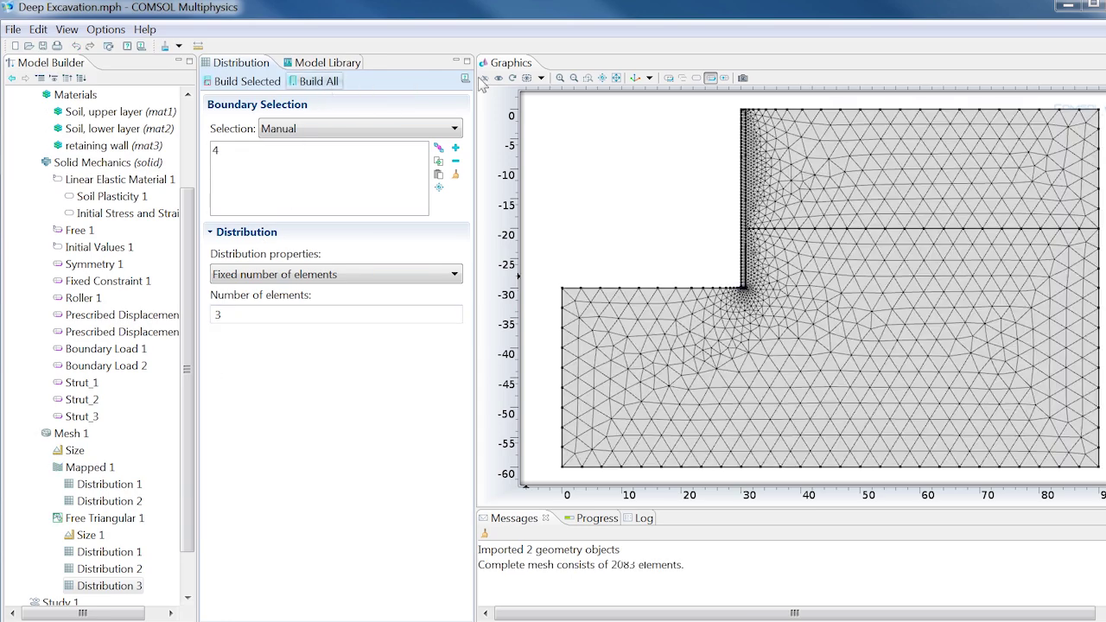
left_click(588, 78)
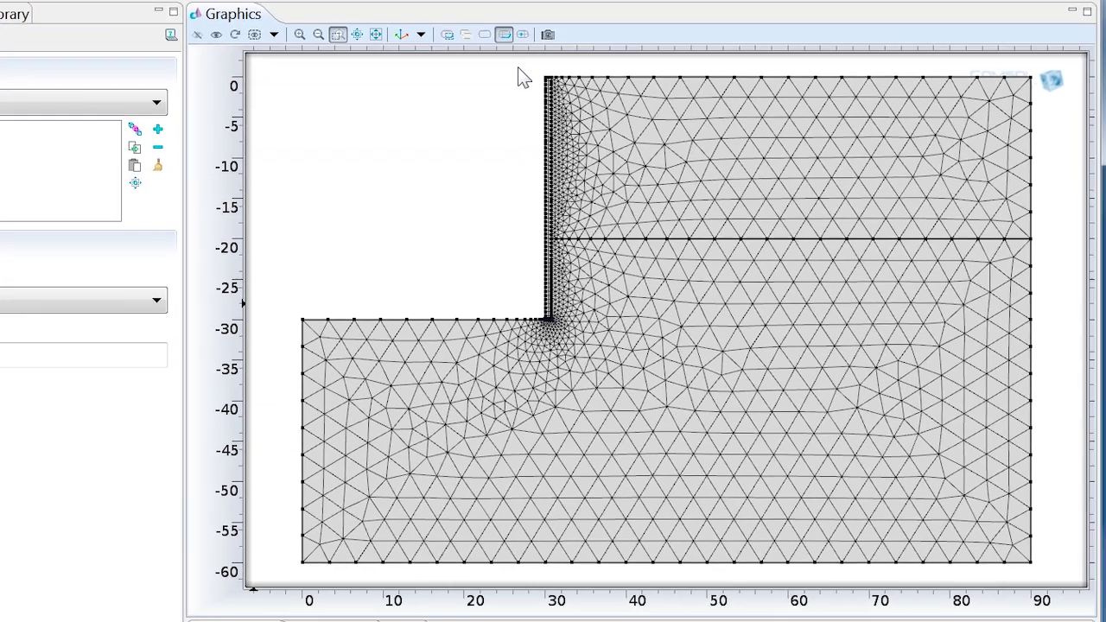
left_click_drag(721, 101, 770, 323)
left_click_drag(583, 357, 590, 359)
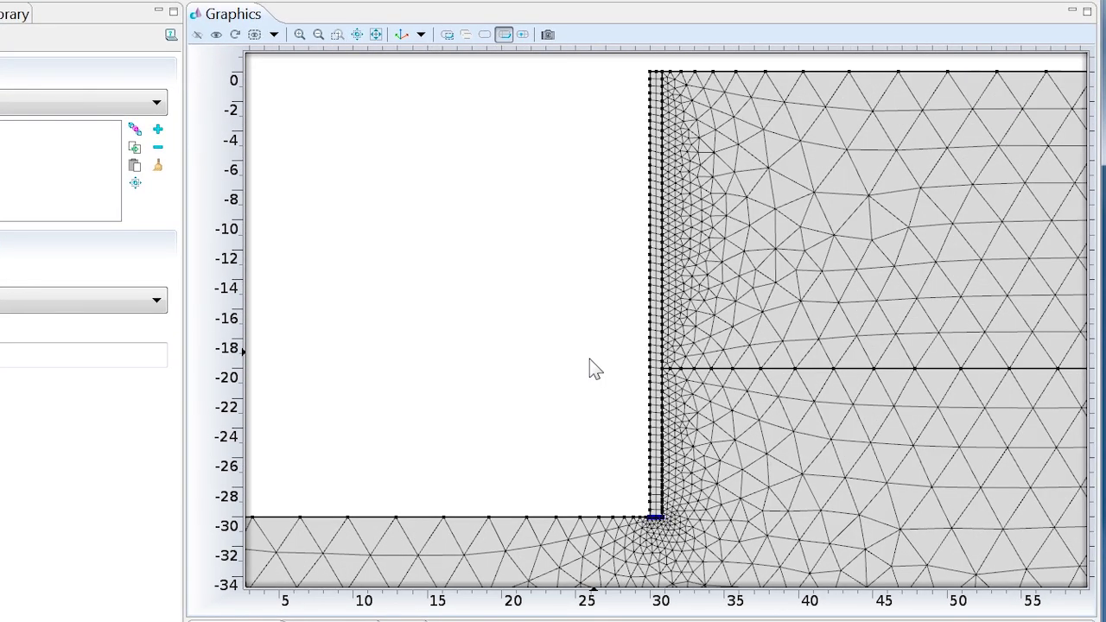
left_click(378, 37)
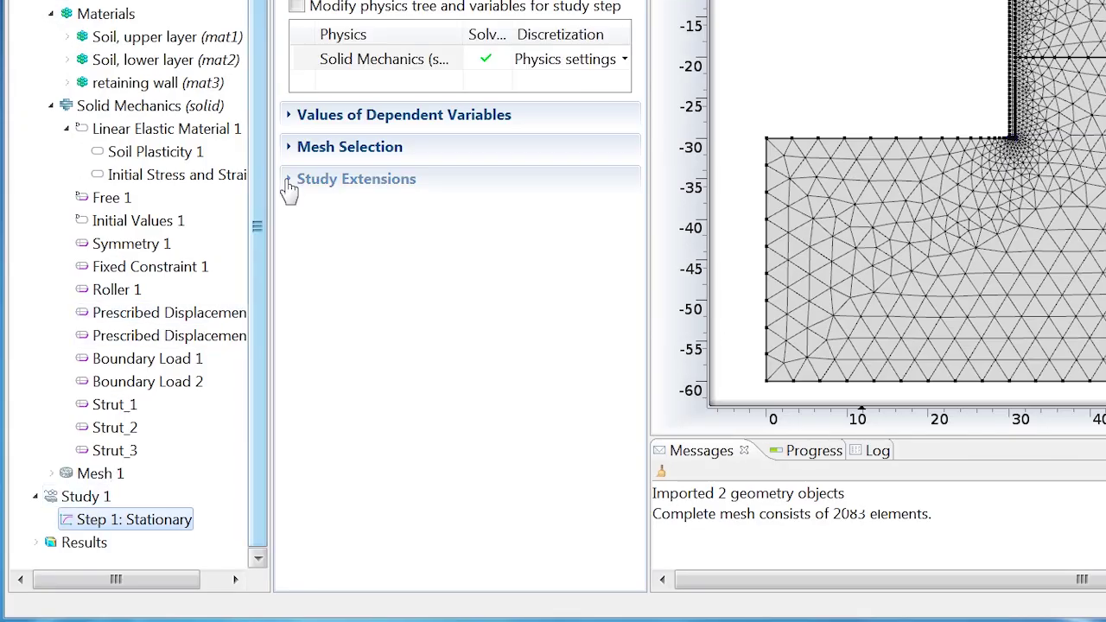
Enable continuation on Depth in the stationary step with range(0,-2,-26).
left_click(292, 181)
left_click(303, 151)
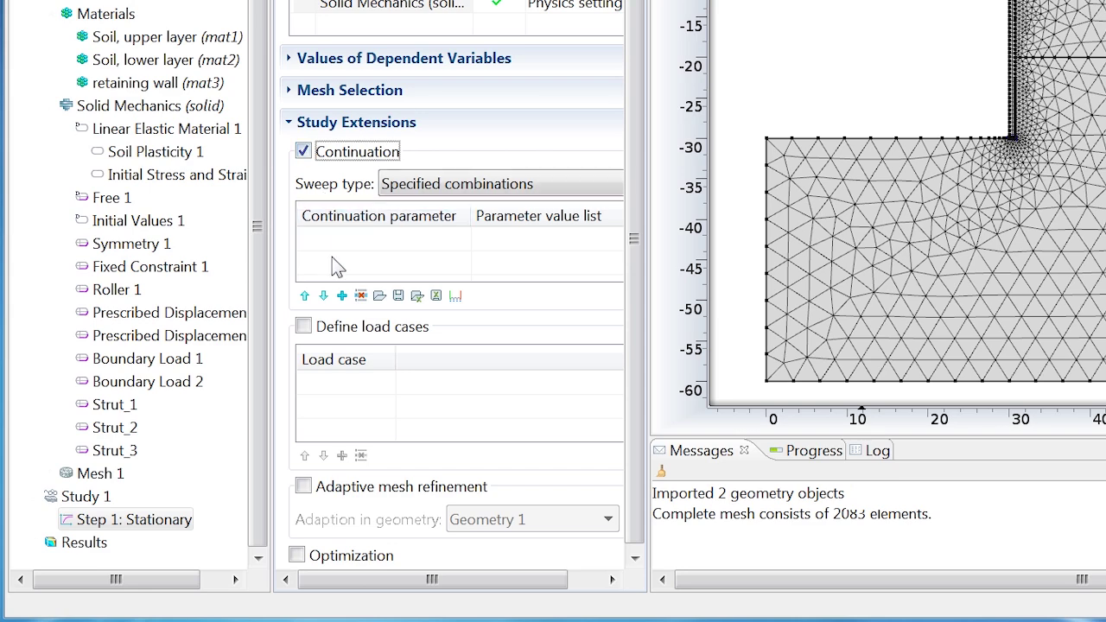
left_click(342, 295)
left_click(354, 246)
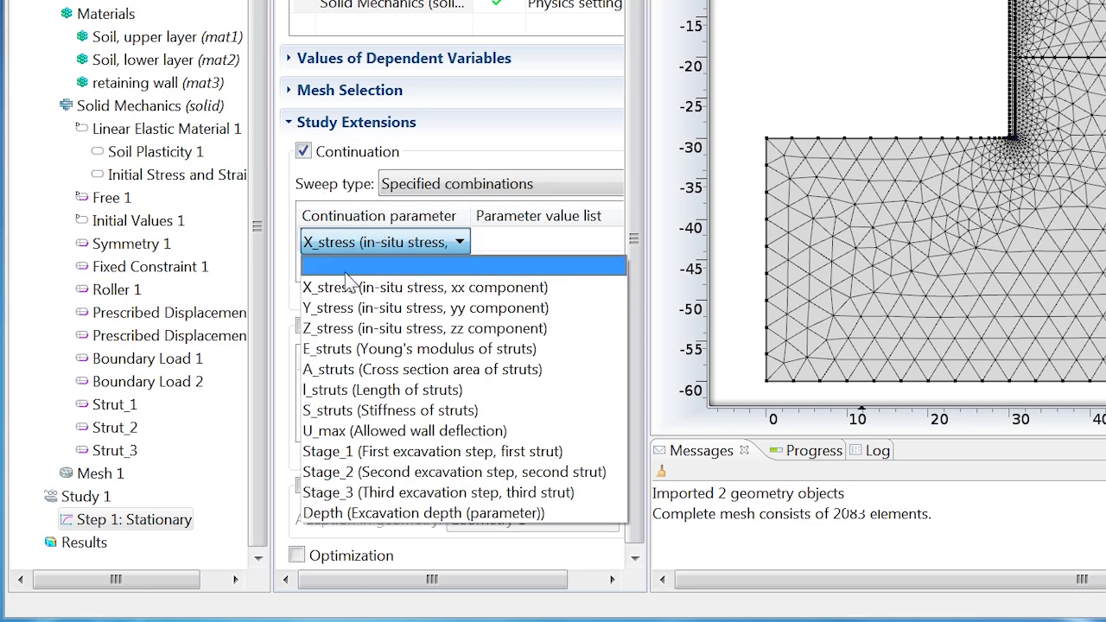
left_click(358, 515)
left_click(516, 240)
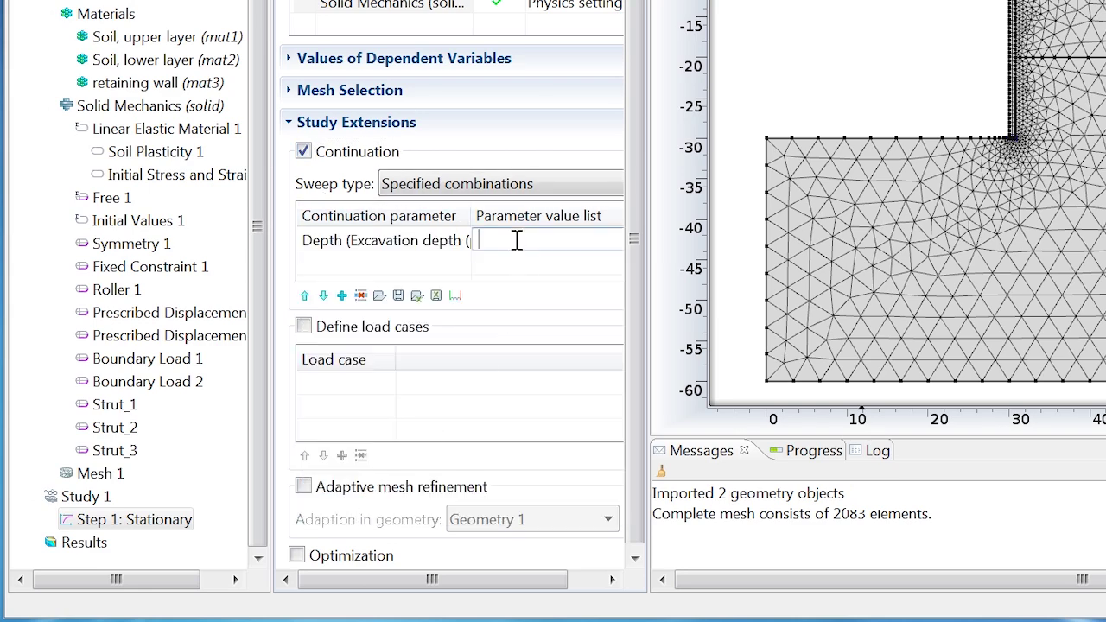
left_click(455, 296)
type("0")
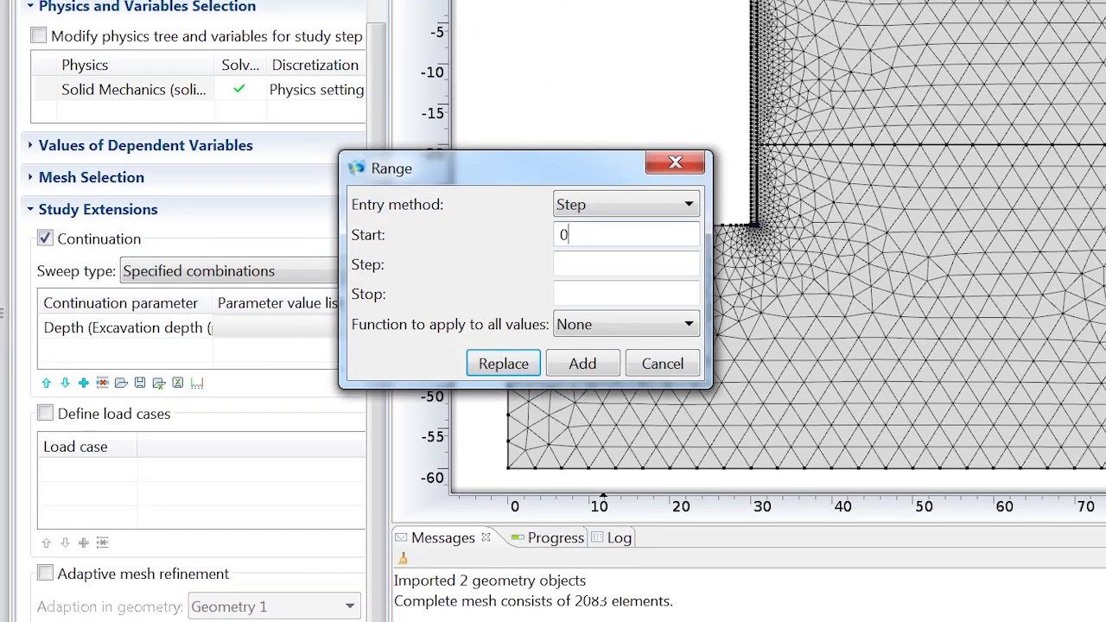
key("Tab")
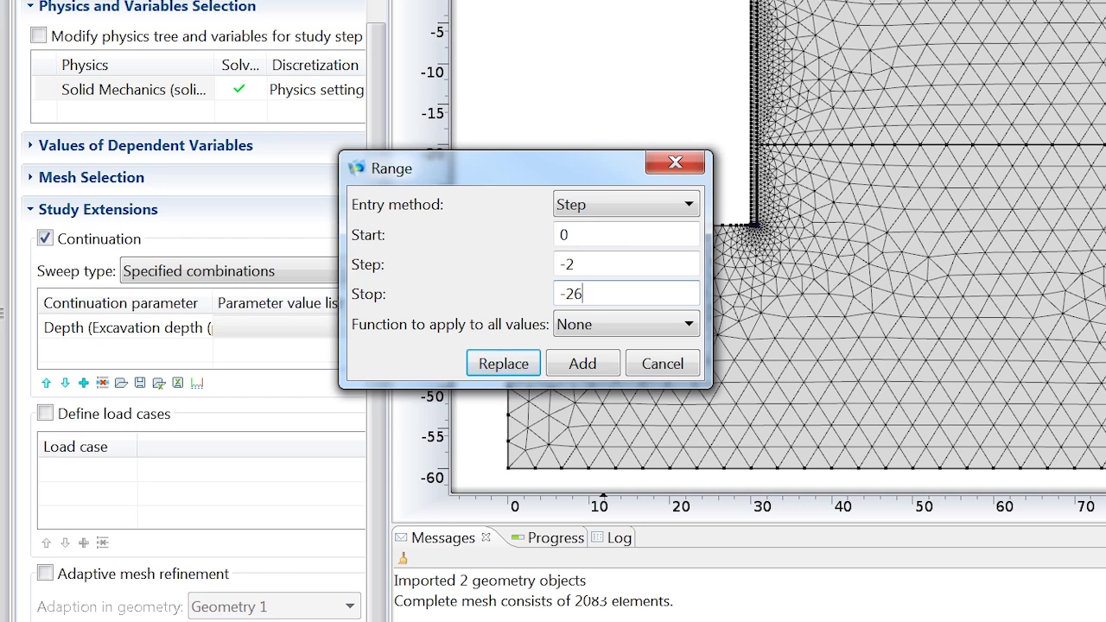
key("Return")
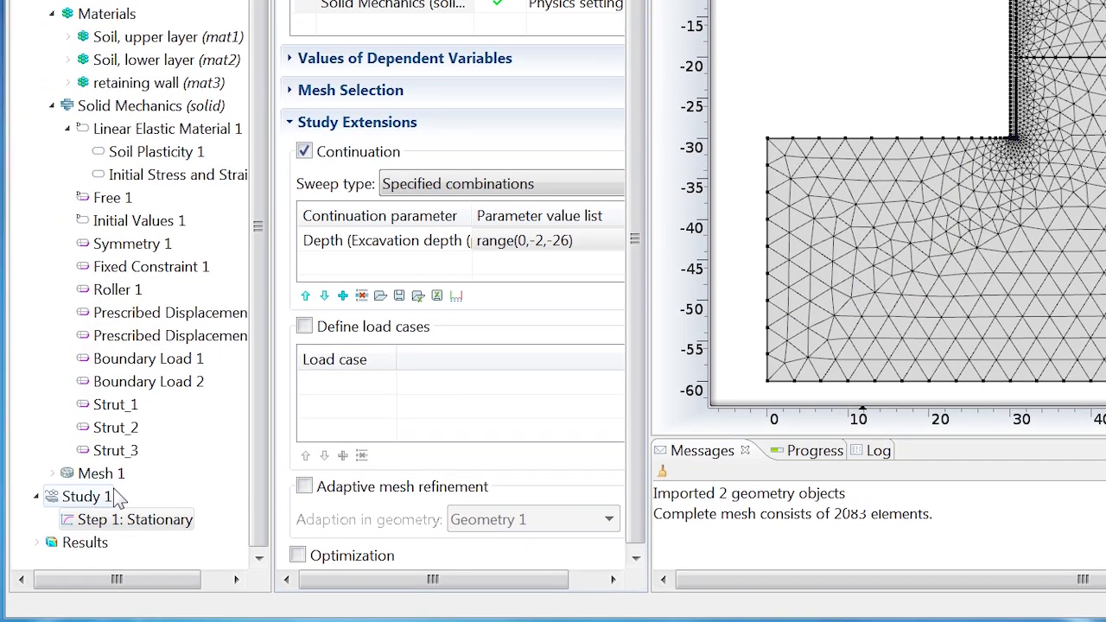
Solve the study, switch the surface plot to total displacement, and add a Player animation.
right_click(118, 496)
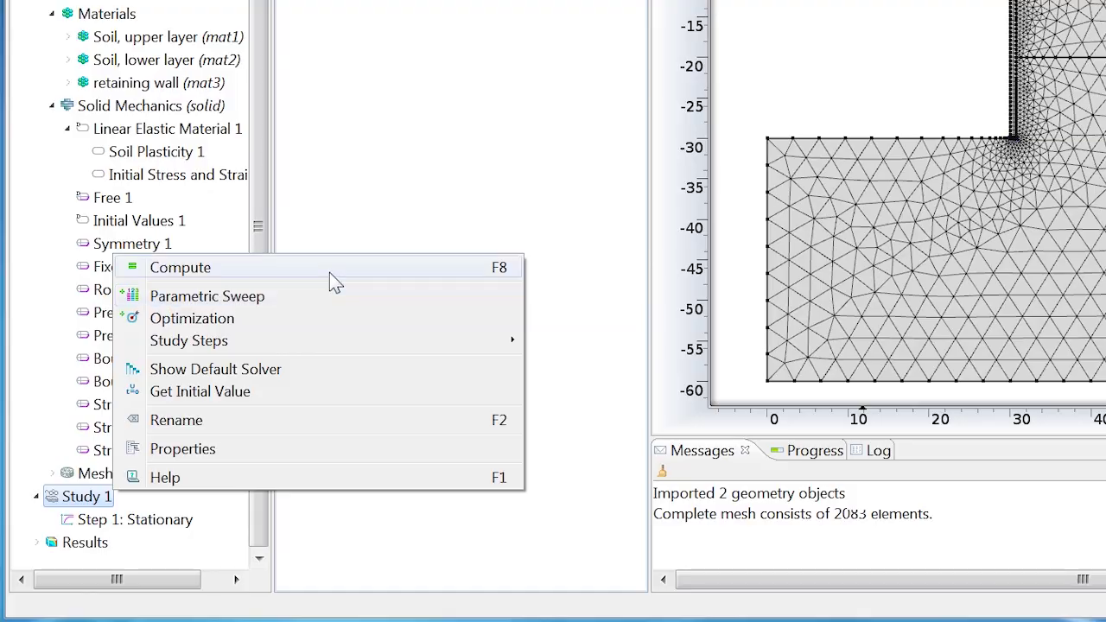
left_click(330, 272)
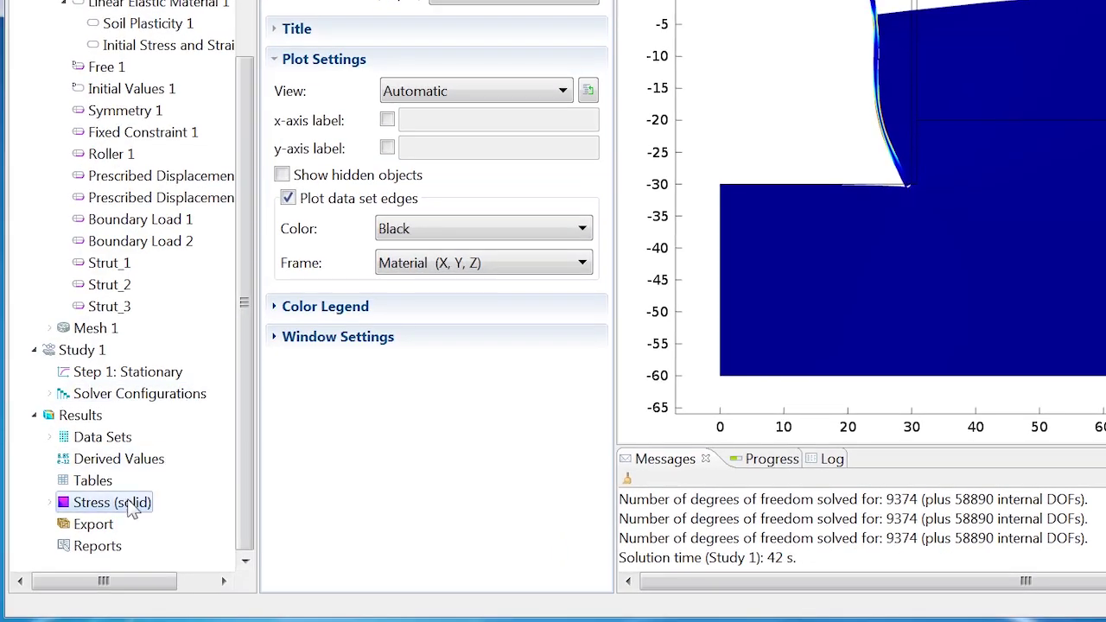
left_click(50, 504)
left_click(76, 523)
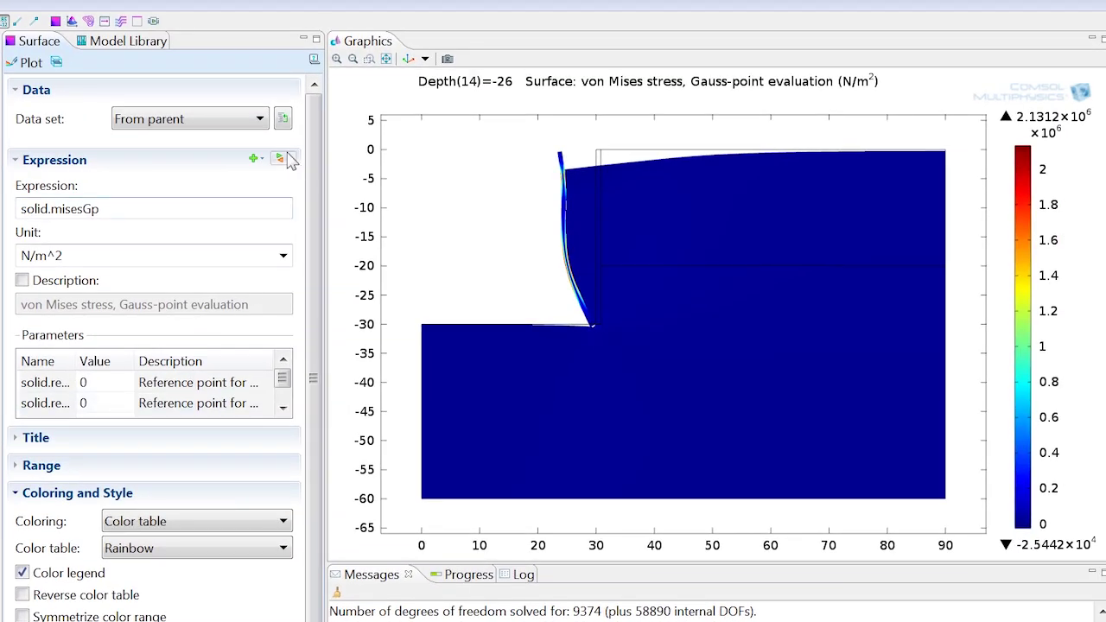
left_click(320, 138)
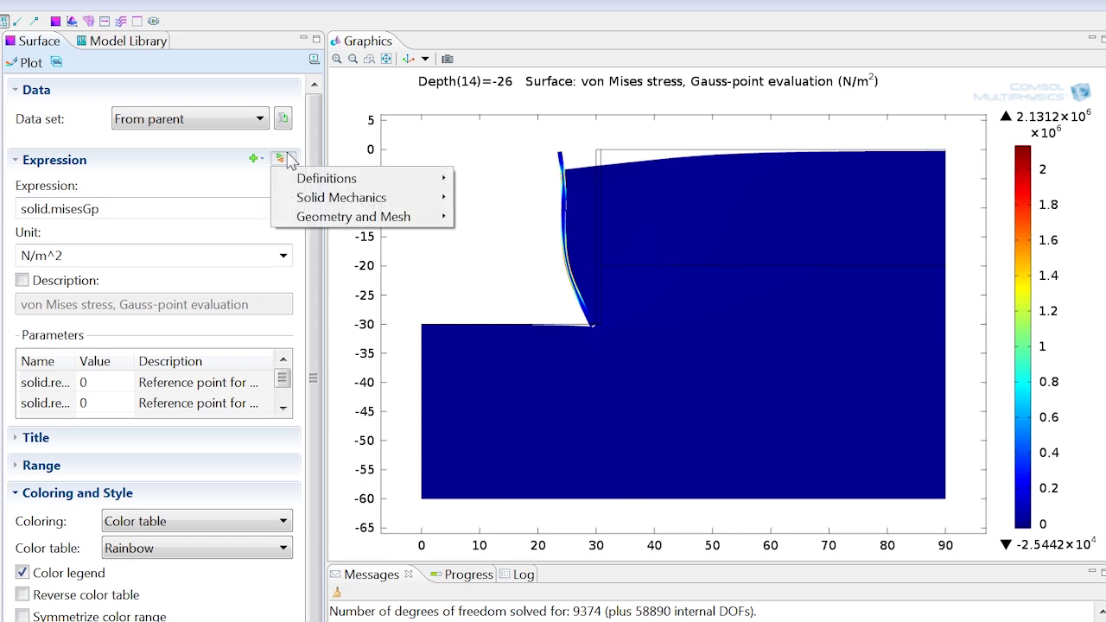
mouse_move(342, 197)
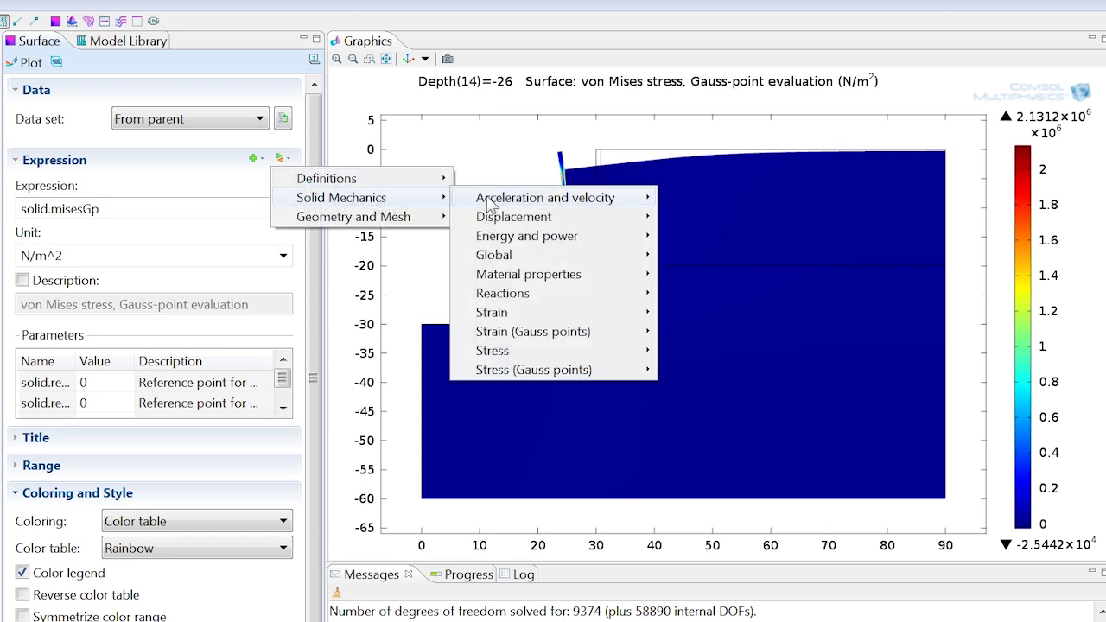
mouse_move(513, 216)
left_click(705, 254)
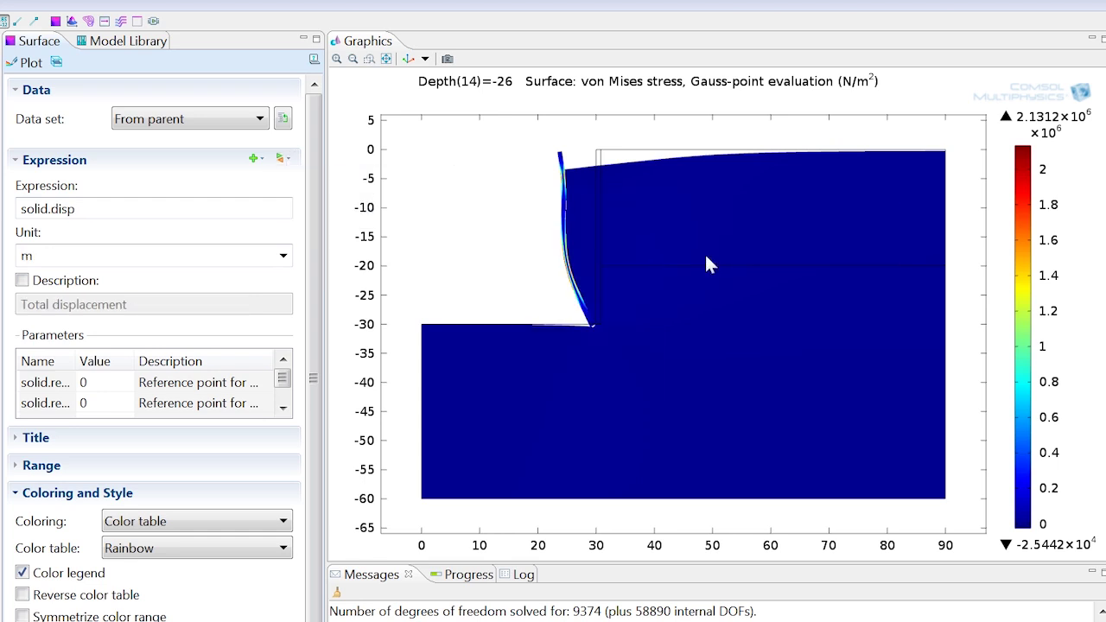
left_click(31, 62)
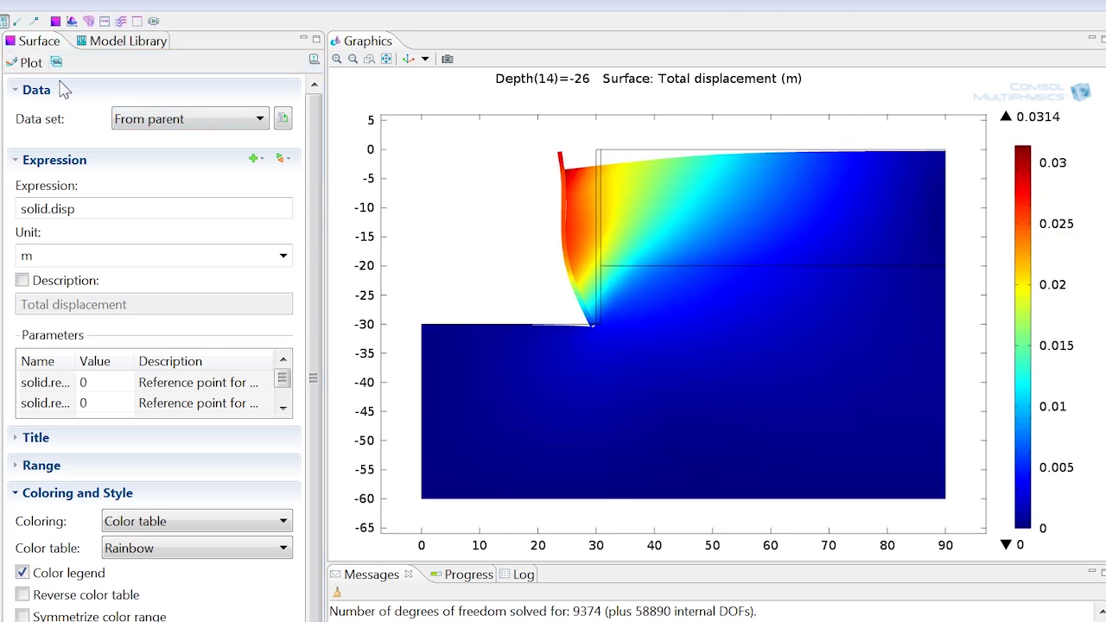
left_click(153, 21)
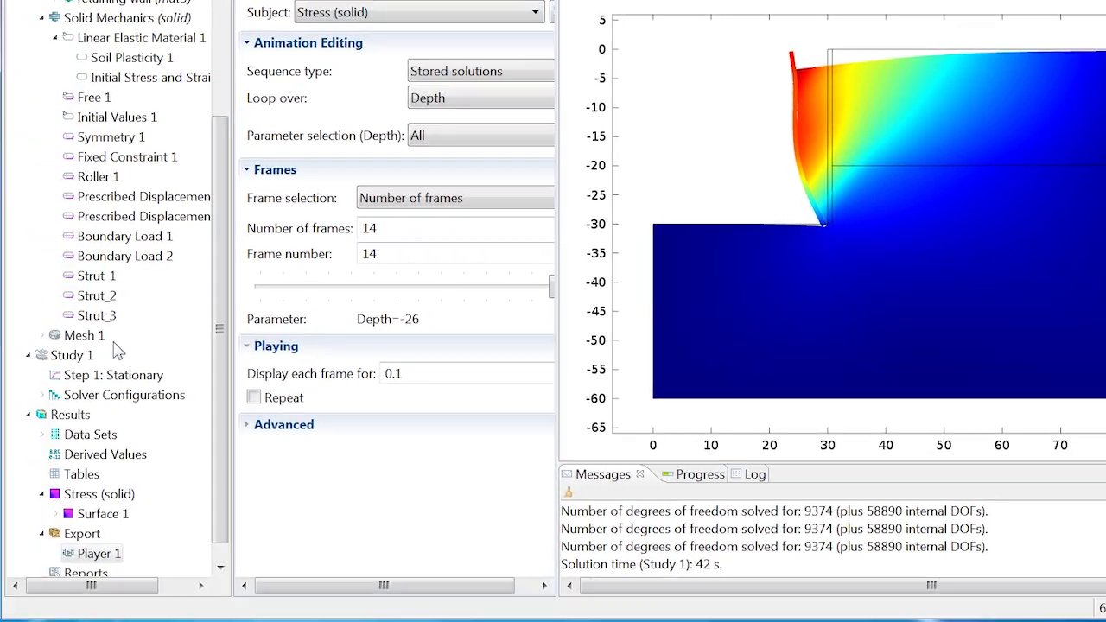
Create a 2D plot group with surface expression solid.epe>0 and add its Player animation.
right_click(90, 416)
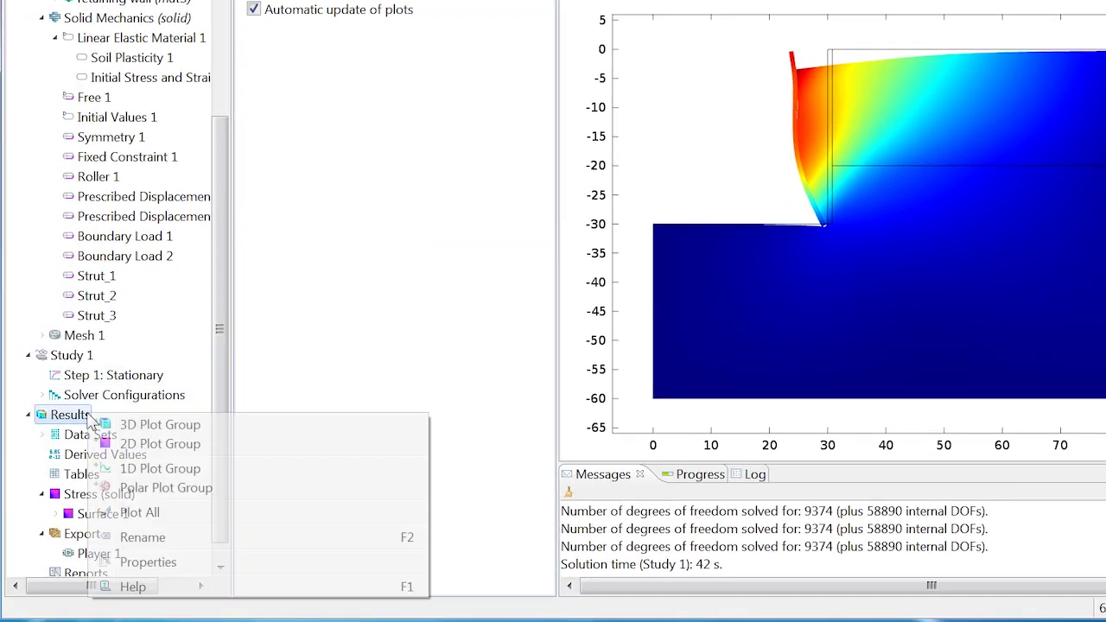
left_click(131, 444)
right_click(139, 536)
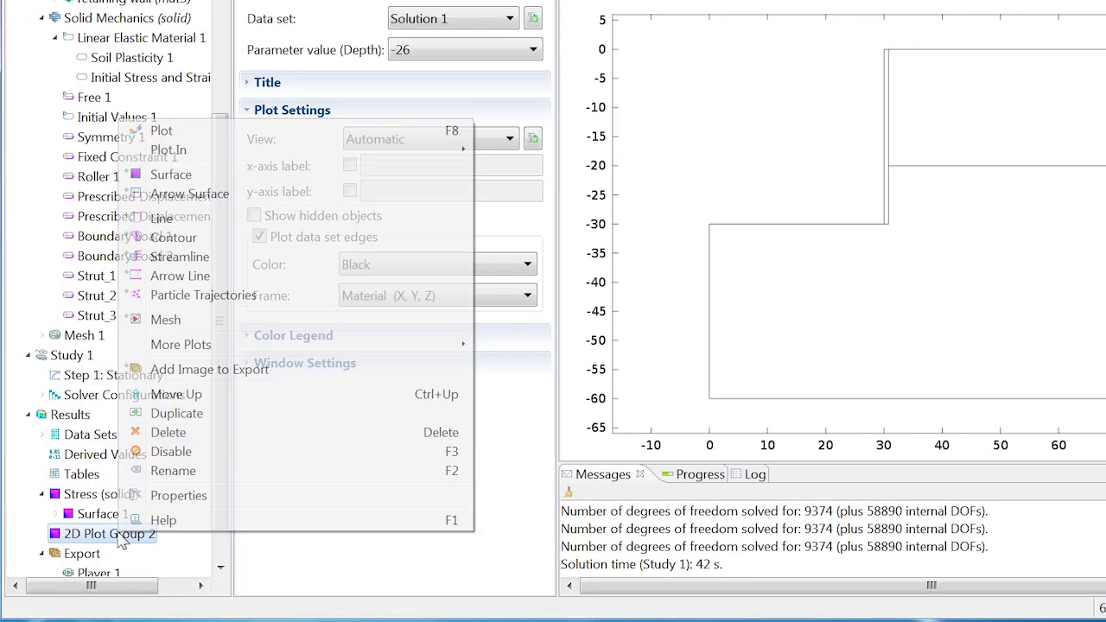
left_click(229, 176)
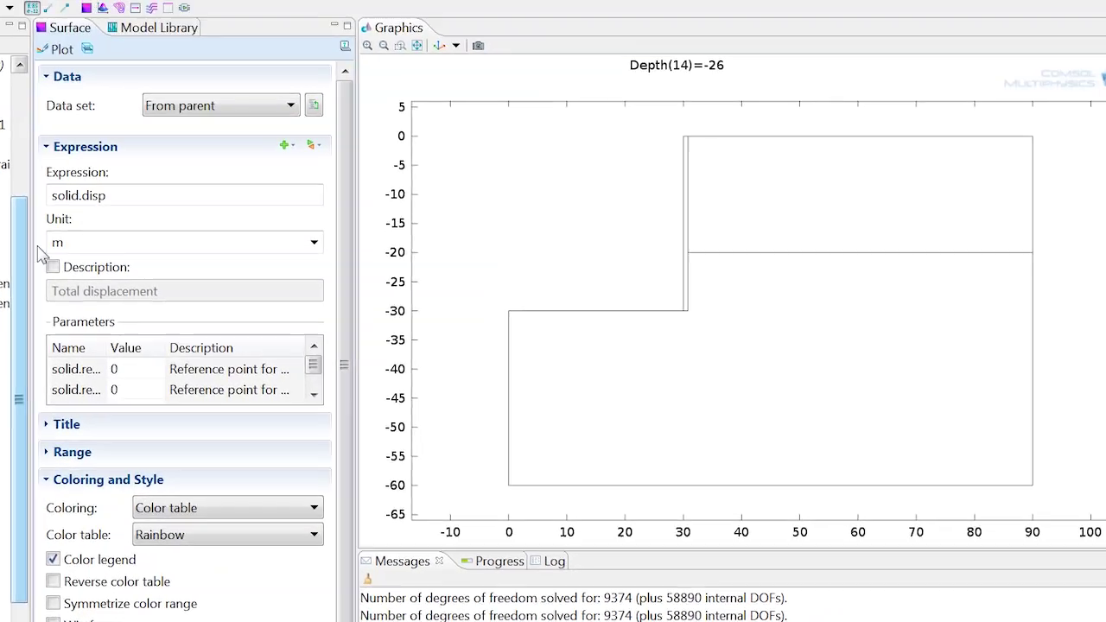
key("BackSpace")
type("epe>0")
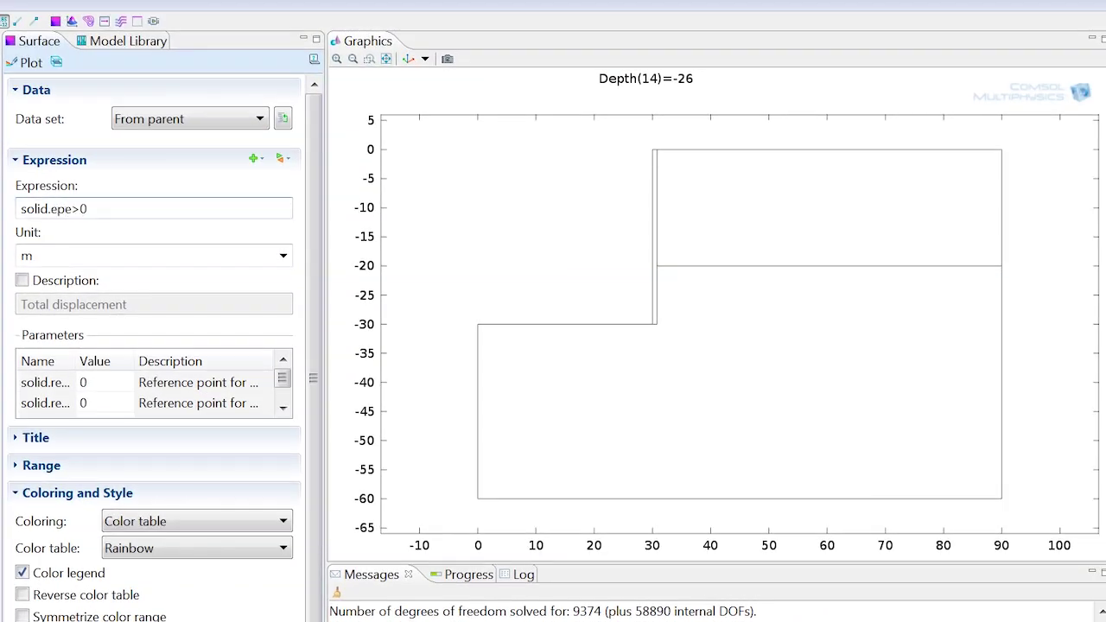
left_click(30, 62)
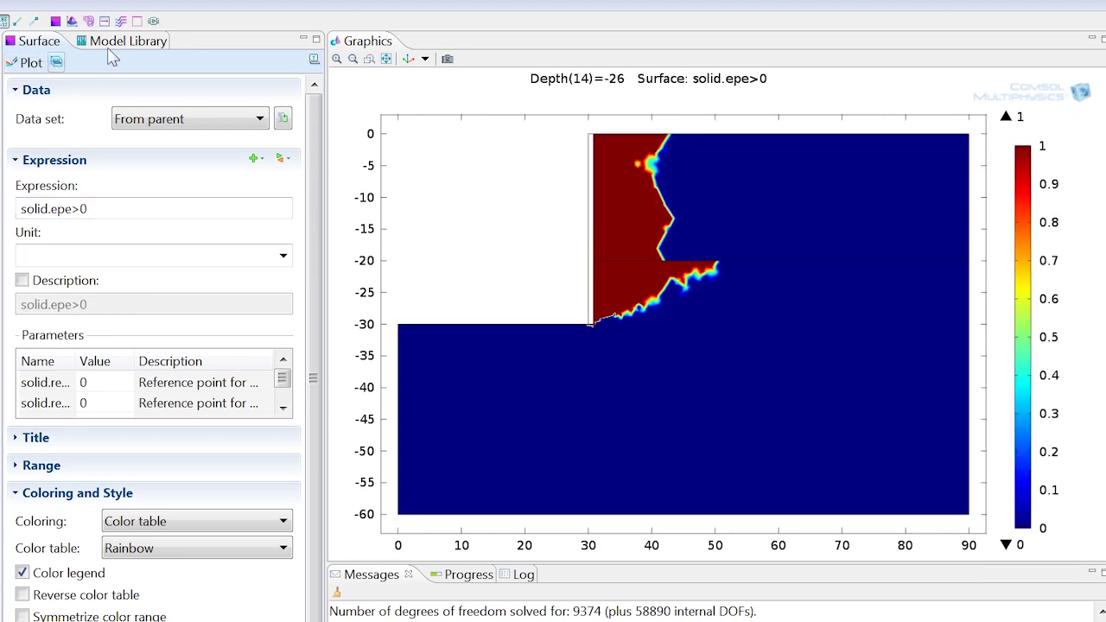
left_click(153, 22)
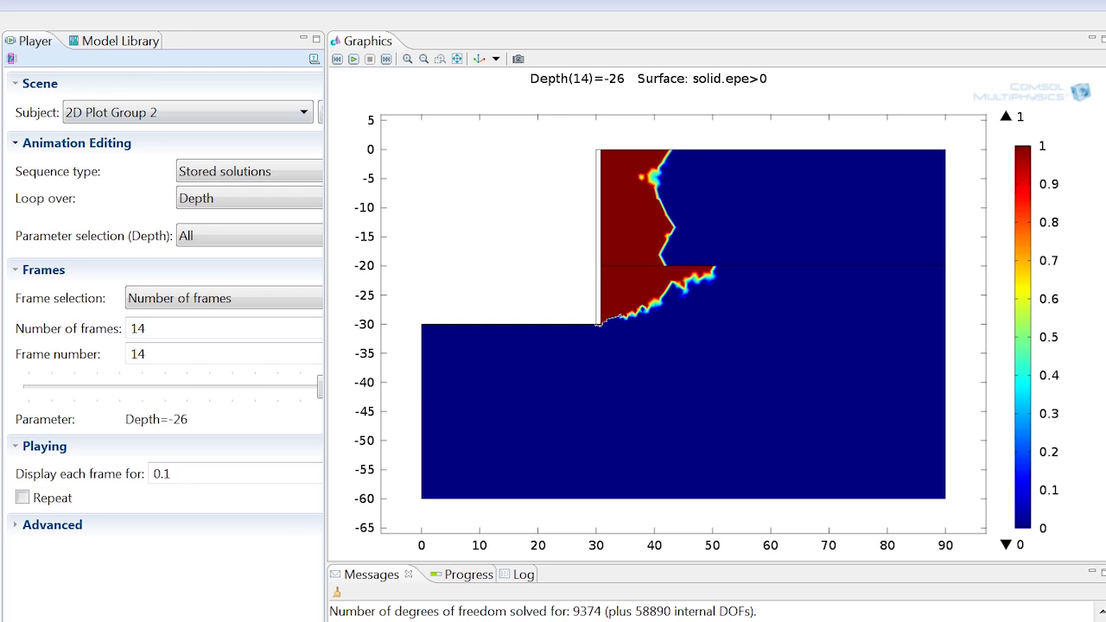
Add a 1D plot group with a line graph along the wall_diaphragm boundary.
right_click(76, 357)
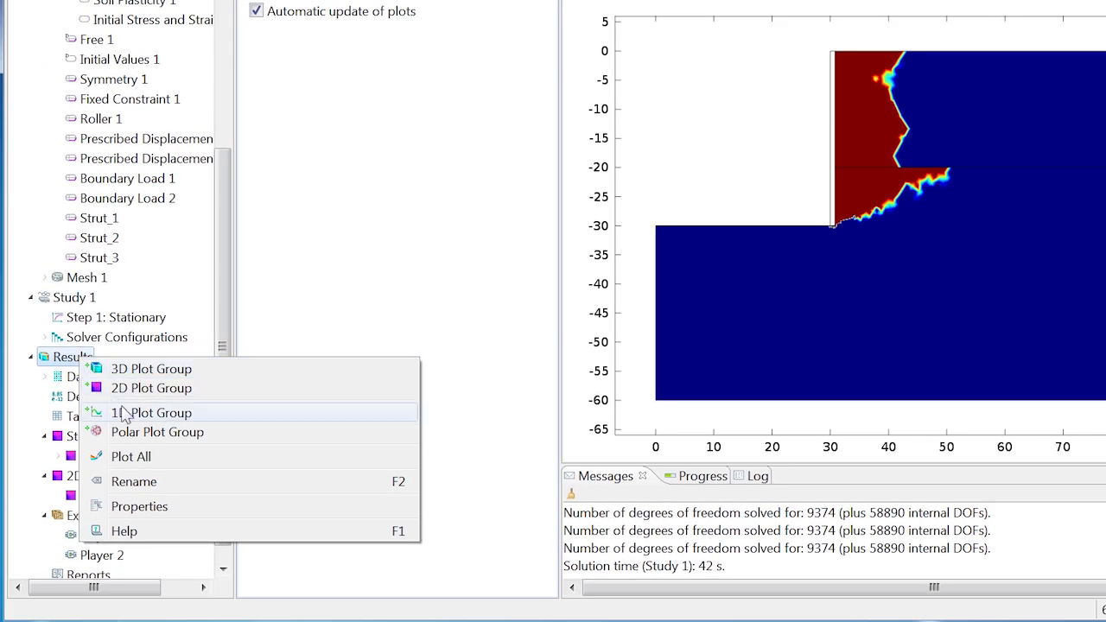
left_click(130, 413)
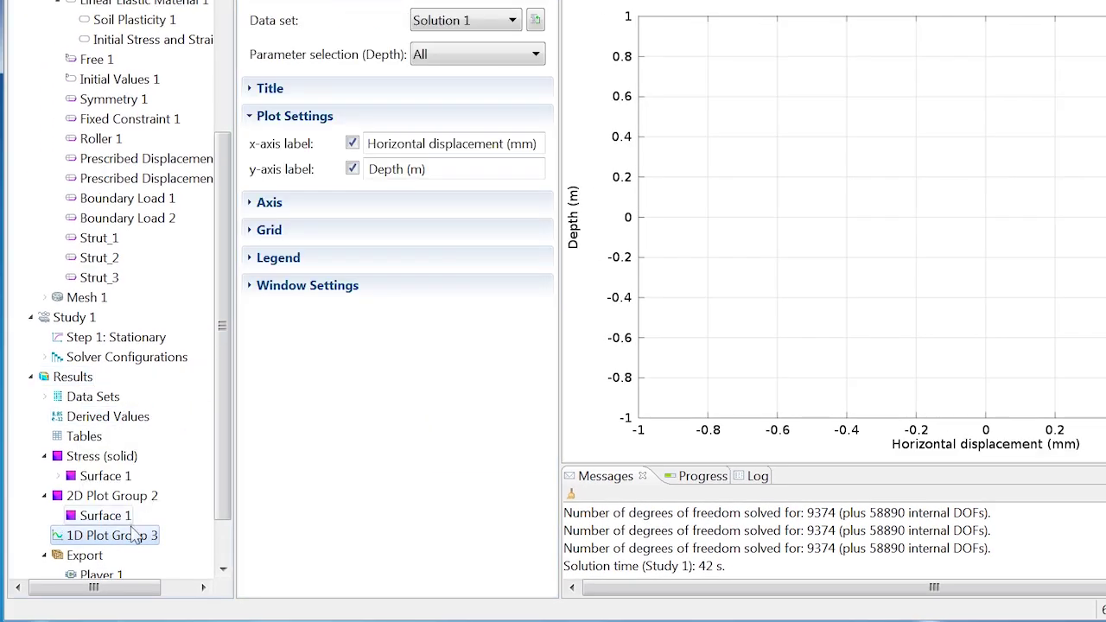
right_click(134, 536)
left_click(232, 231)
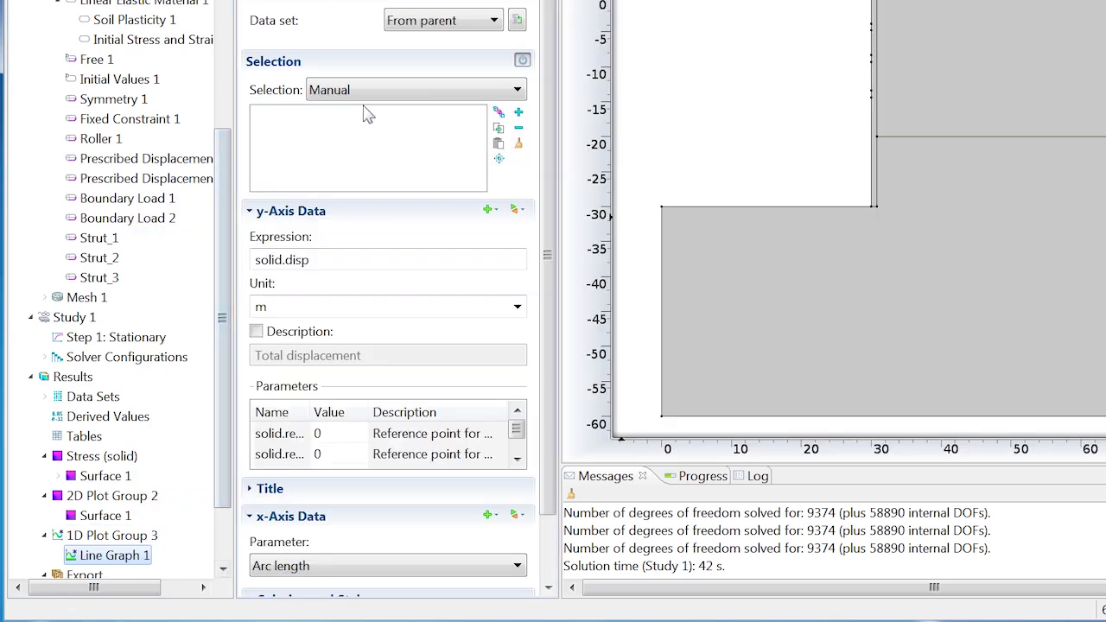
left_click(367, 90)
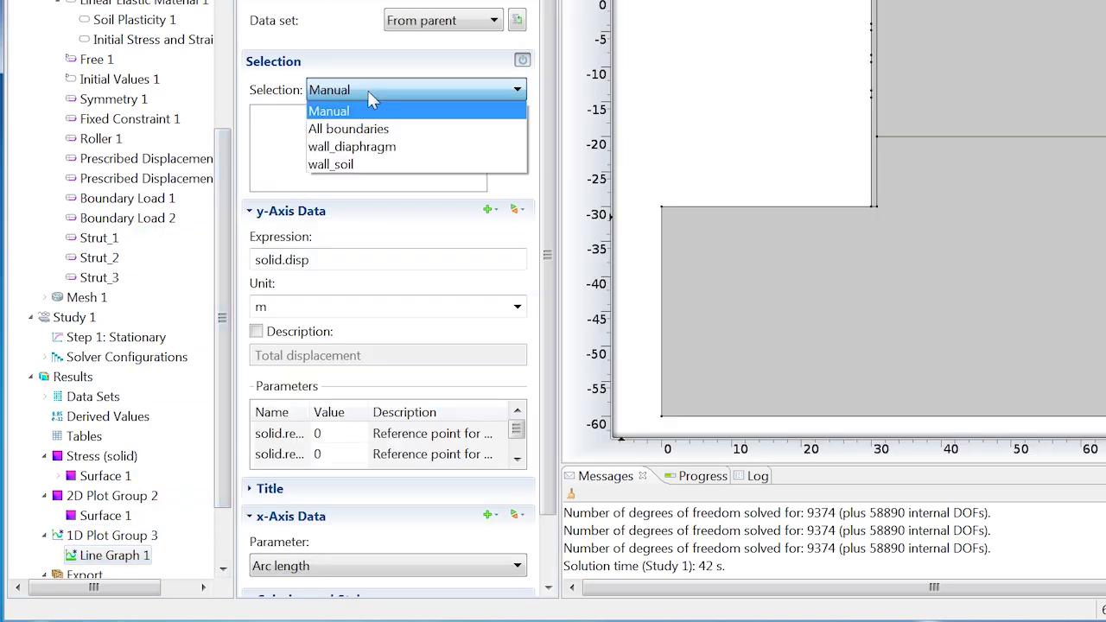
left_click(367, 148)
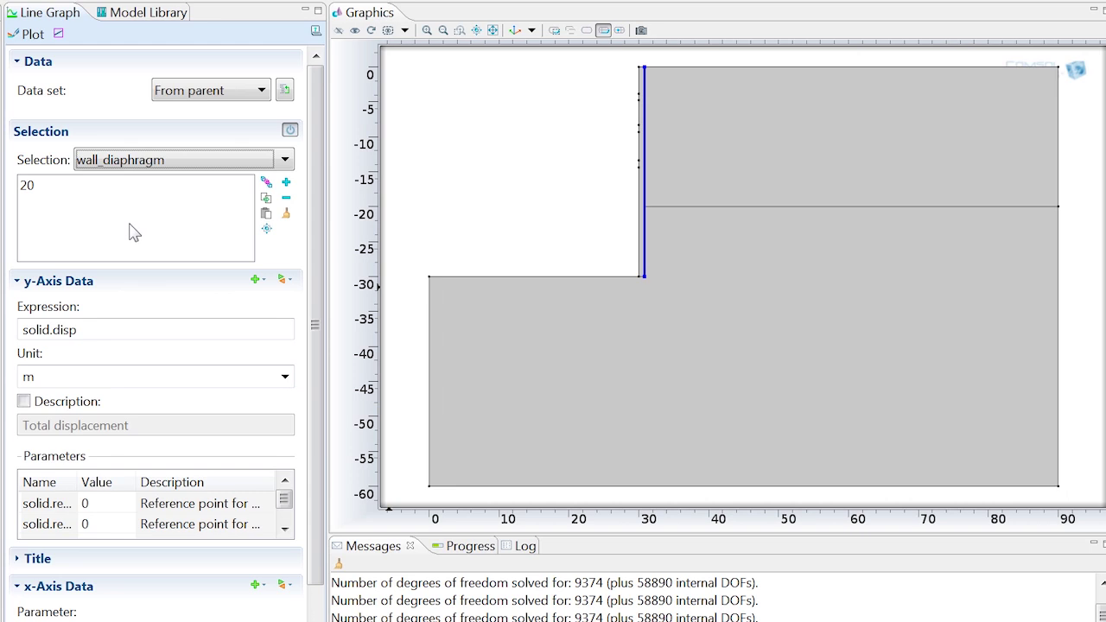
Plot y against displacement u in mm, with legends shown for each depth stage.
double_click(89, 330)
type("y")
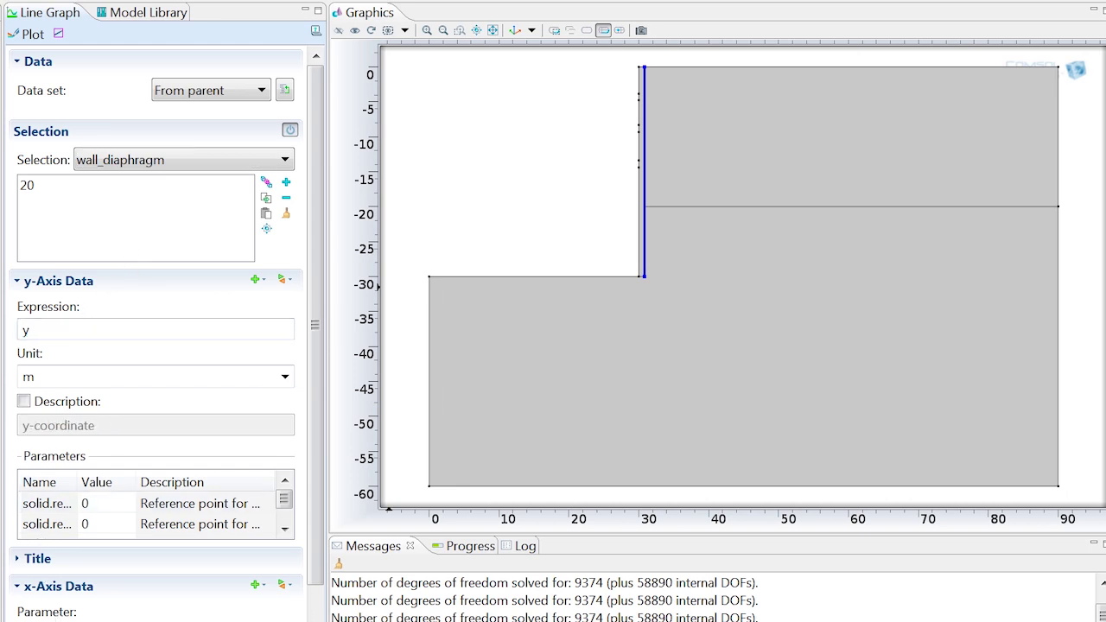
left_click_drag(321, 457, 322, 605)
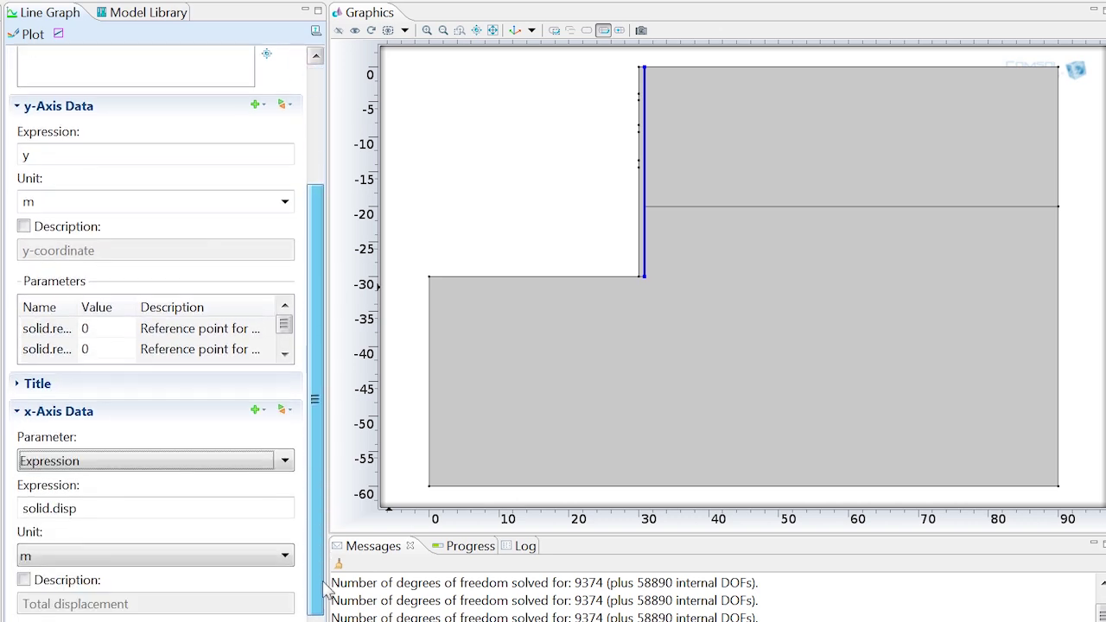
triple_click(103, 468)
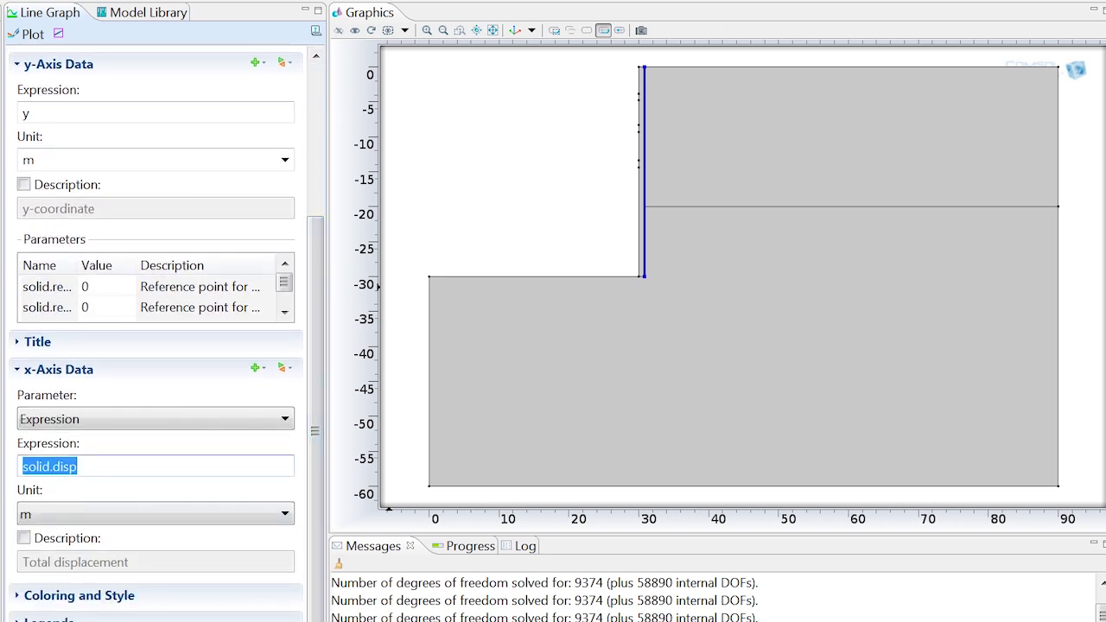
type("u")
left_click(31, 515)
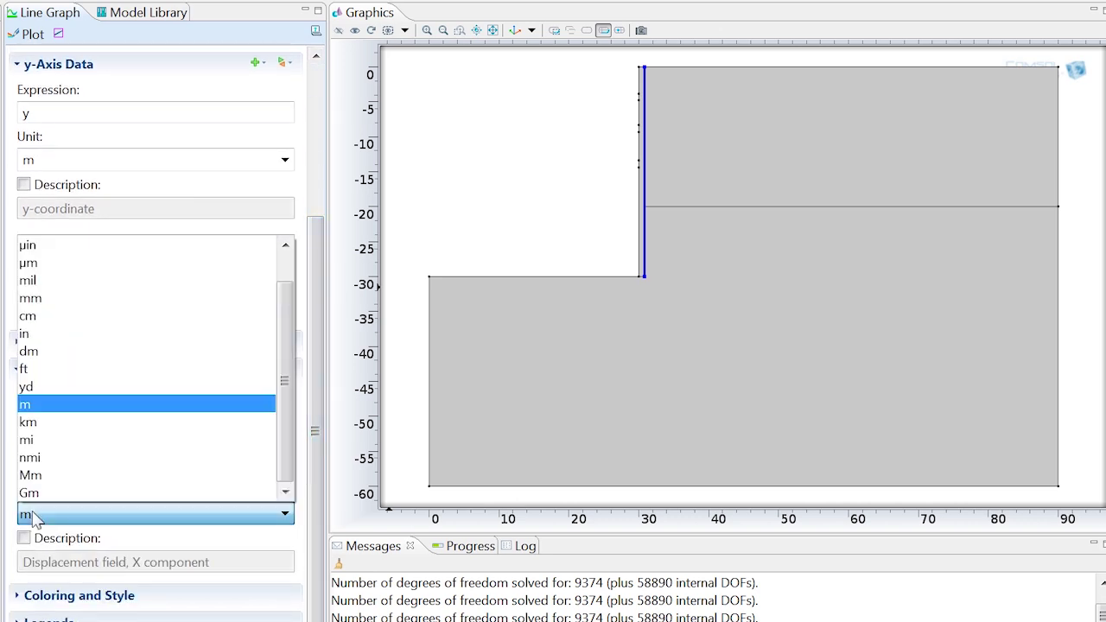
left_click(63, 303)
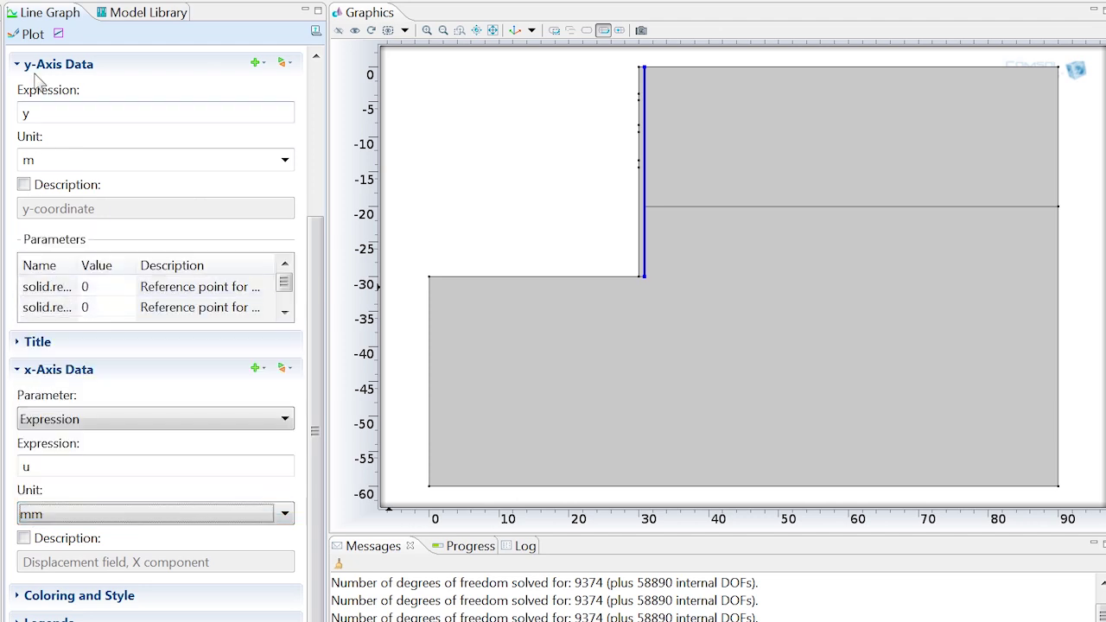
left_click(33, 35)
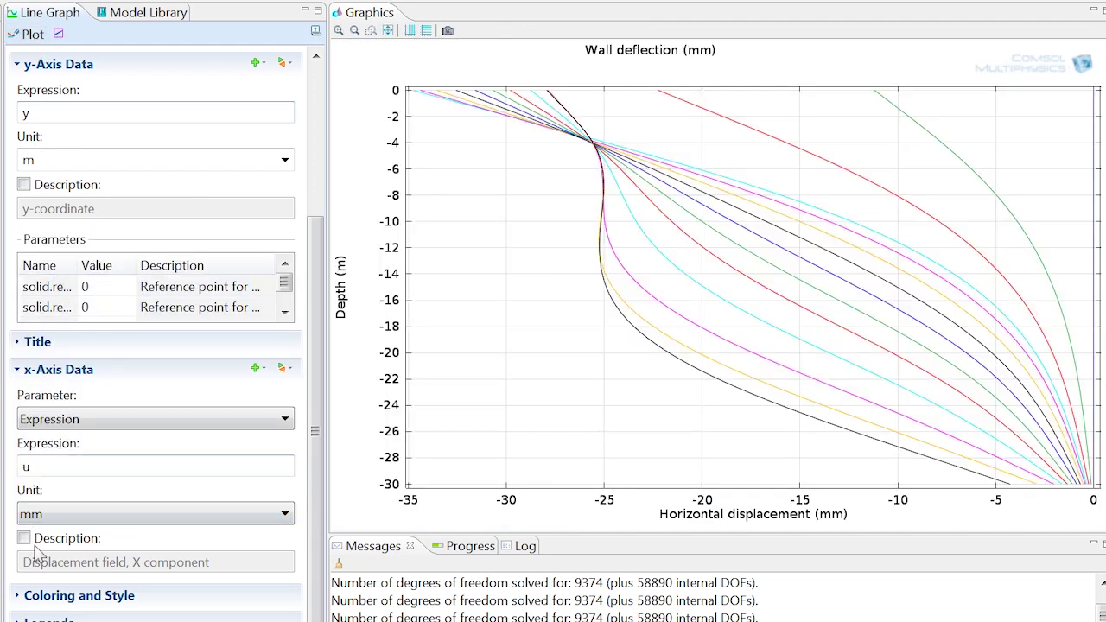
left_click(48, 618)
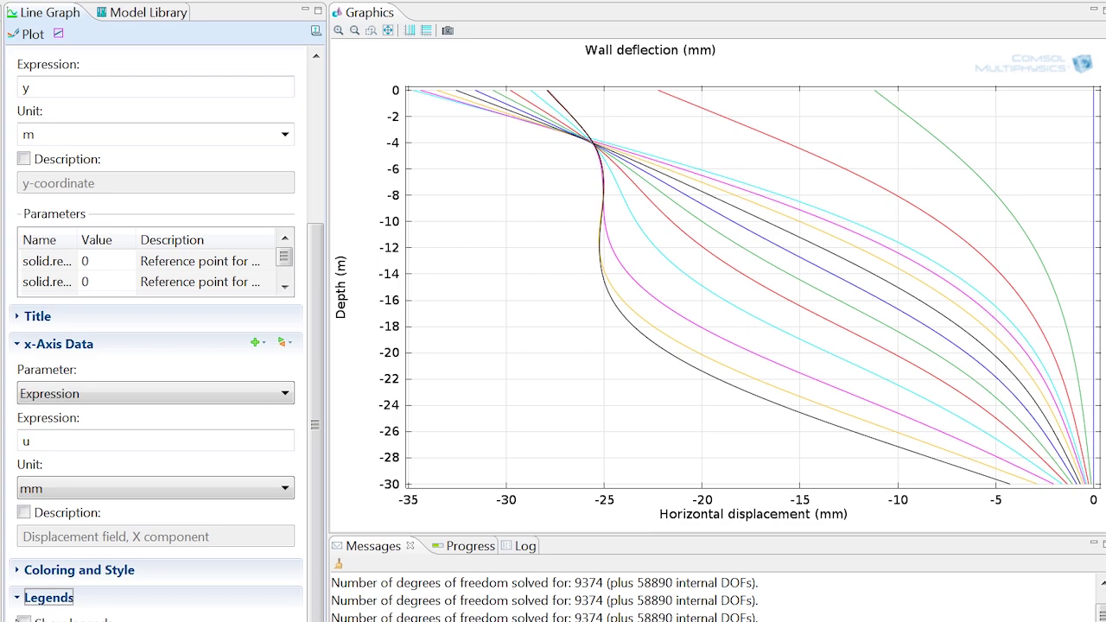
left_click(24, 619)
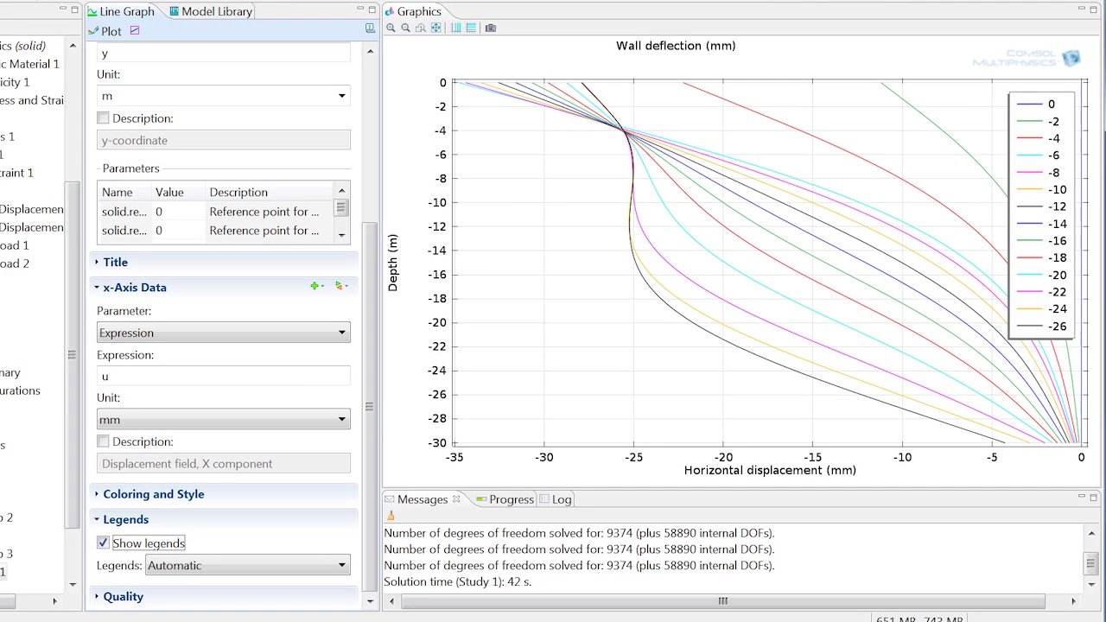
Add a new 1D plot group with a line graph along the top ground-surface boundary (8).
right_click(9, 410)
left_click(18, 459)
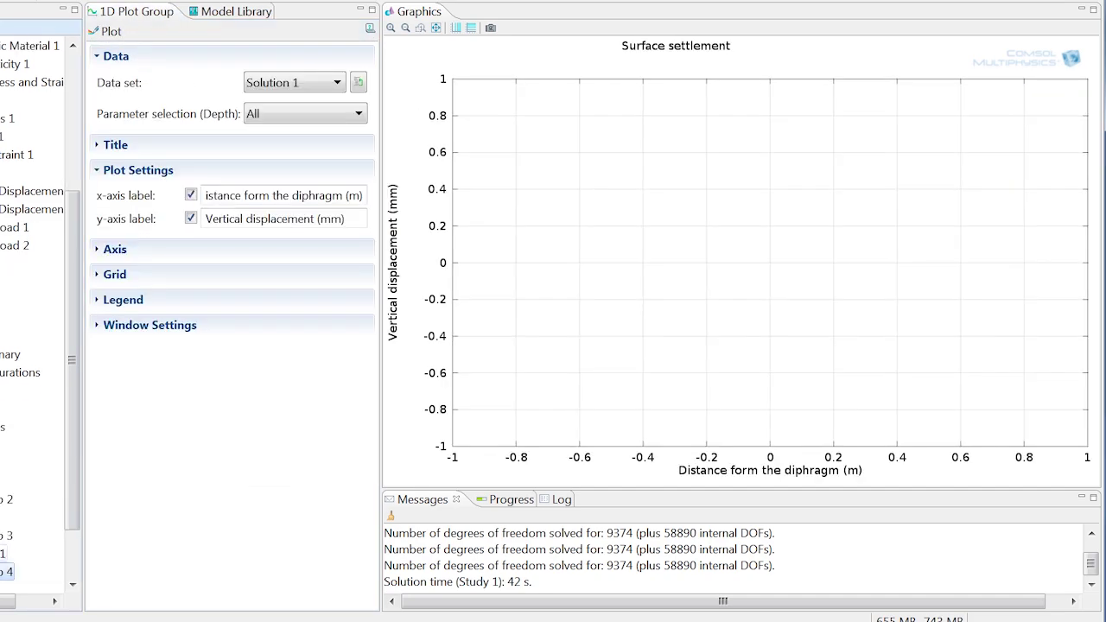
right_click(8, 572)
left_click(52, 294)
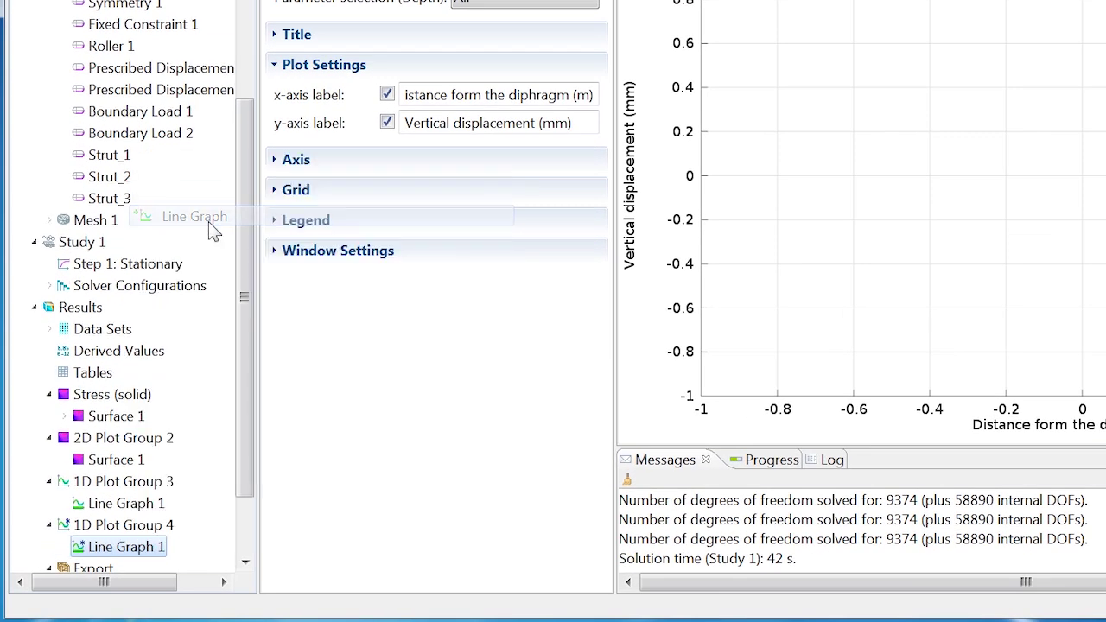
left_click_drag(605, 143, 600, 32)
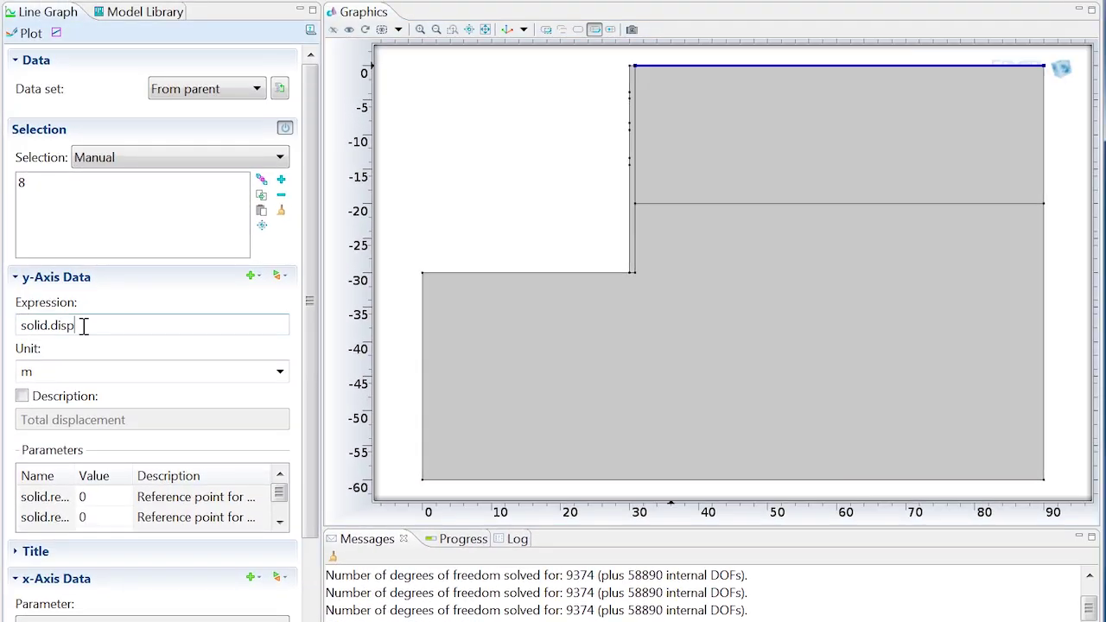
Plot vertical displacement v in mm and show a legend for each depth stage.
double_click(84, 325)
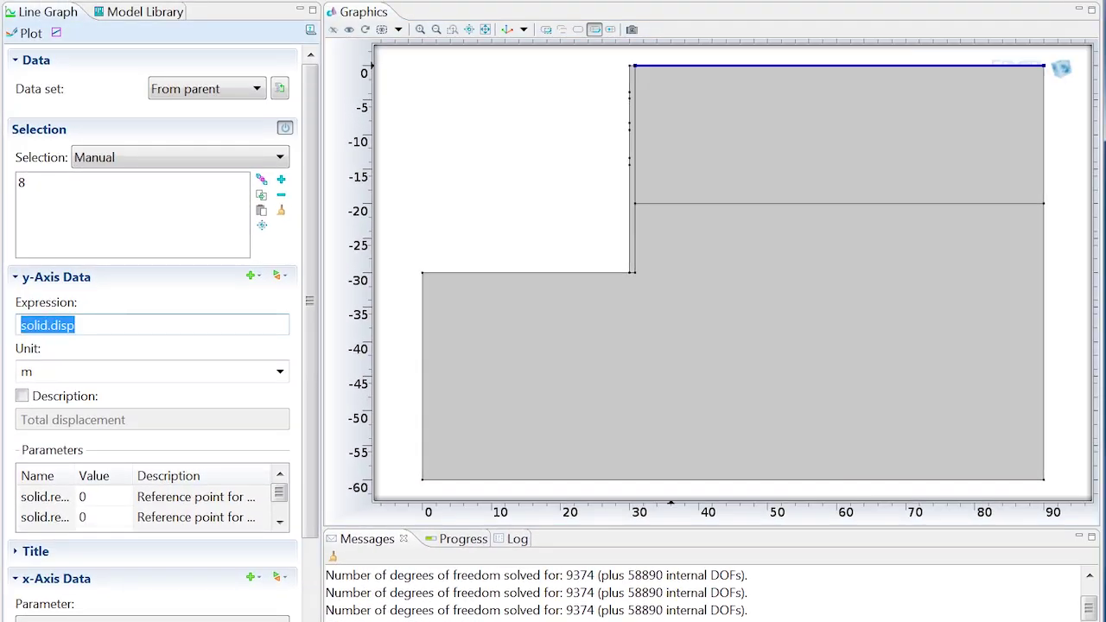
type("v")
double_click(49, 370)
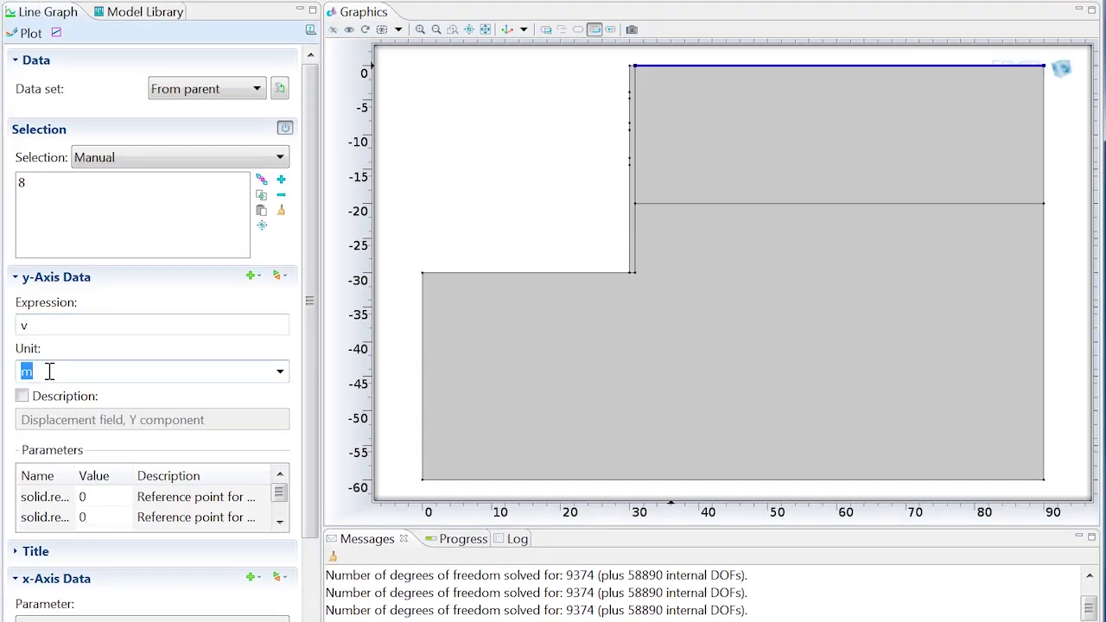
type("m")
scroll(313, 450, "down", 3)
left_click(22, 585)
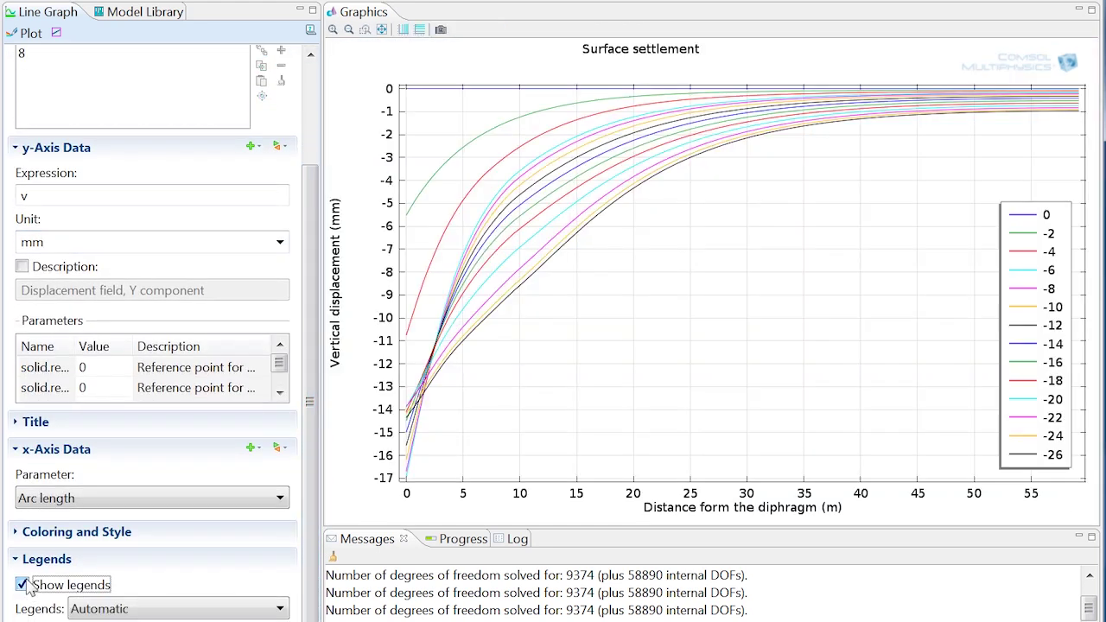